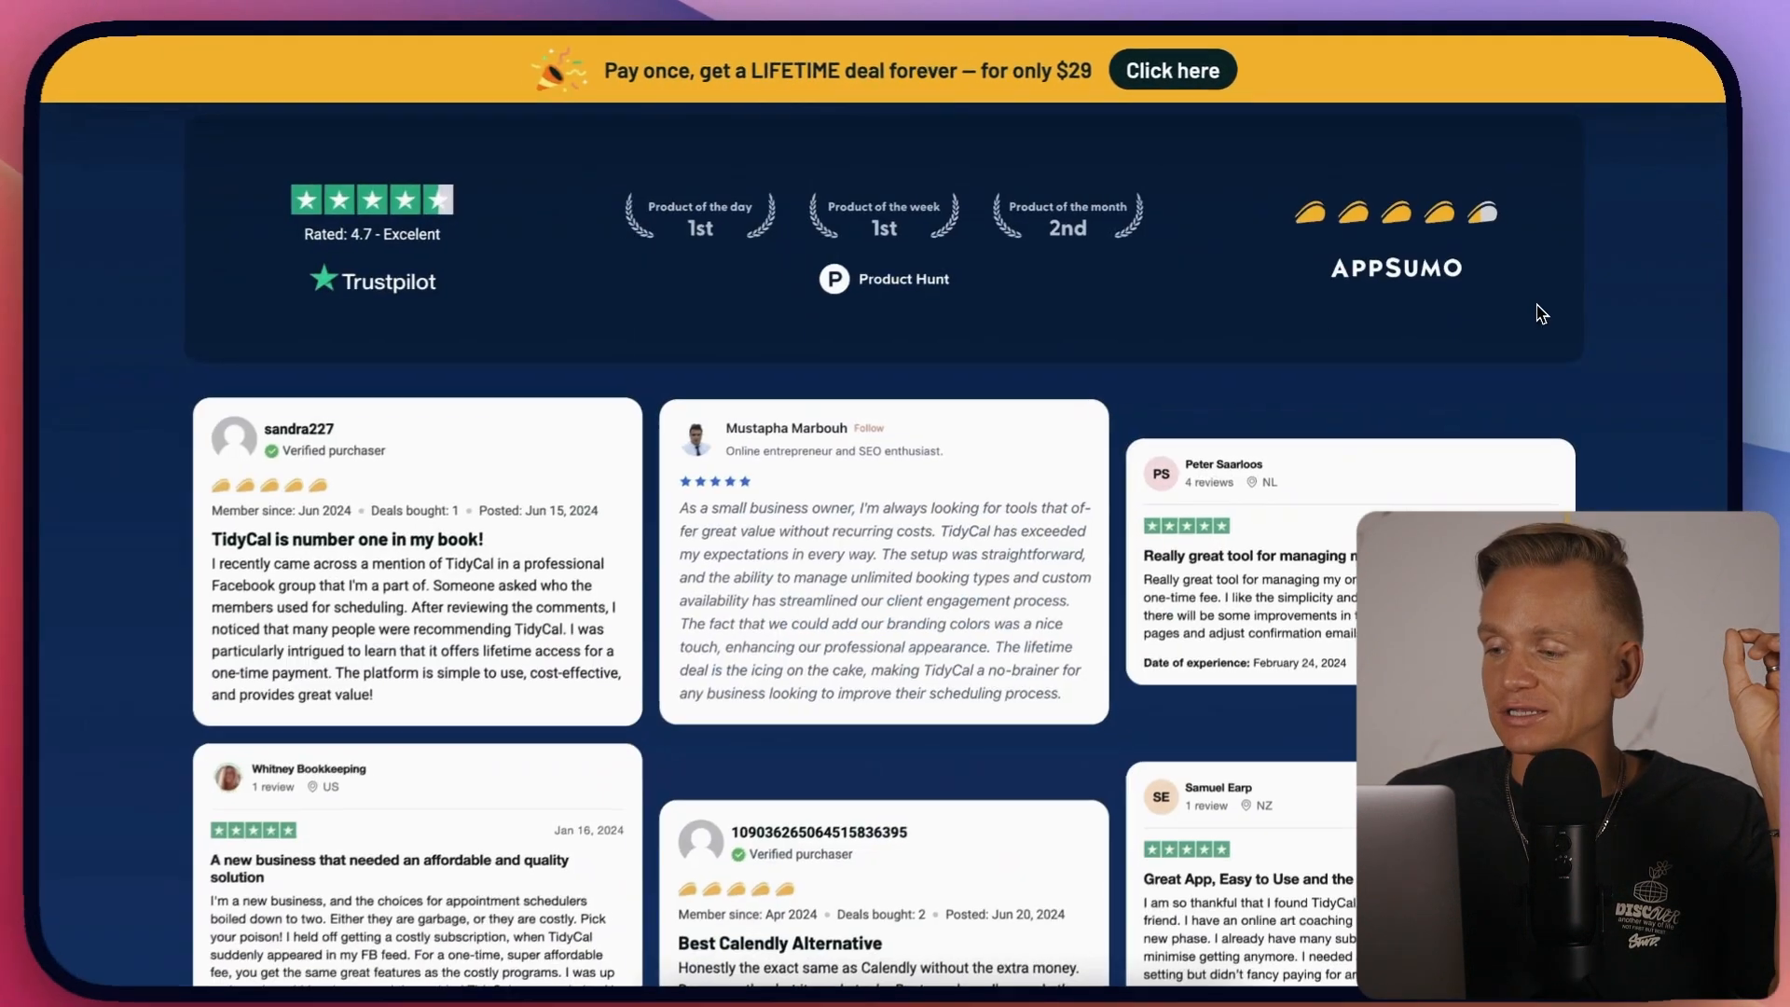
# Examine the customer reviews and the comparison table of TidyCal's features and prices against the other market option
pyautogui.scroll(-15, 1094, 387)
pyautogui.scroll(-3, 1087, 388)
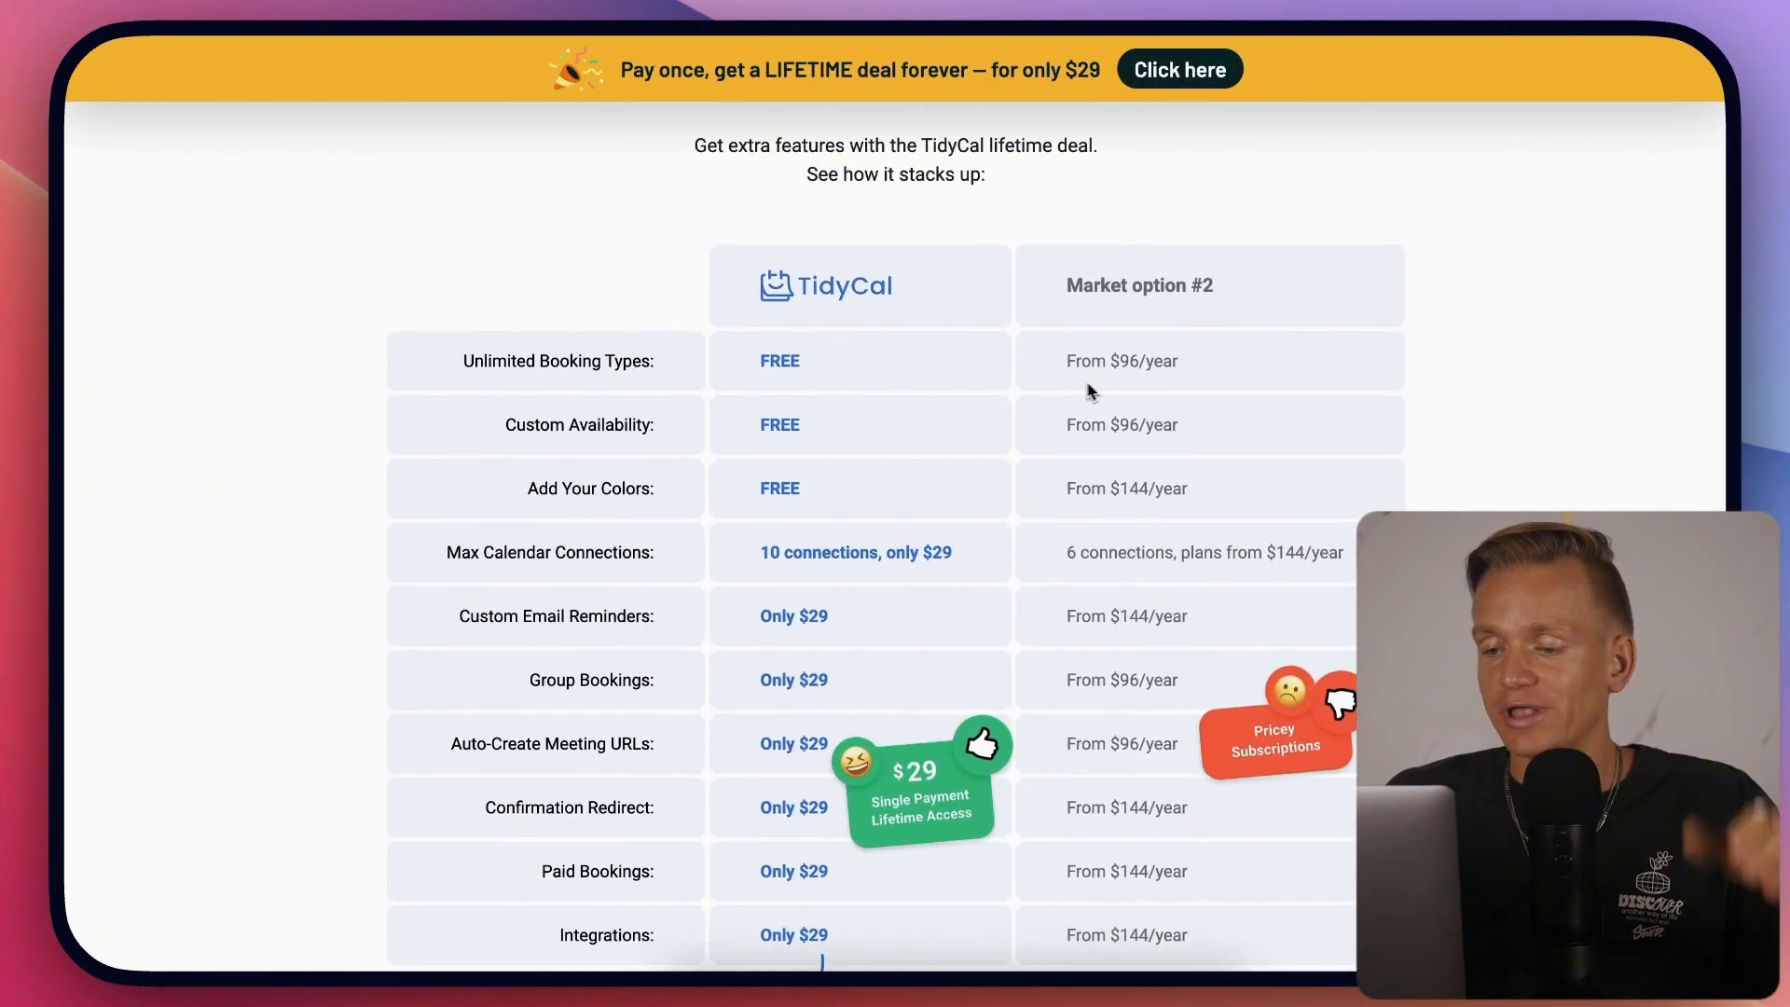
pyautogui.scroll(2, 932, 336)
pyautogui.scroll(-1, 988, 275)
pyautogui.scroll(-1, 1006, 289)
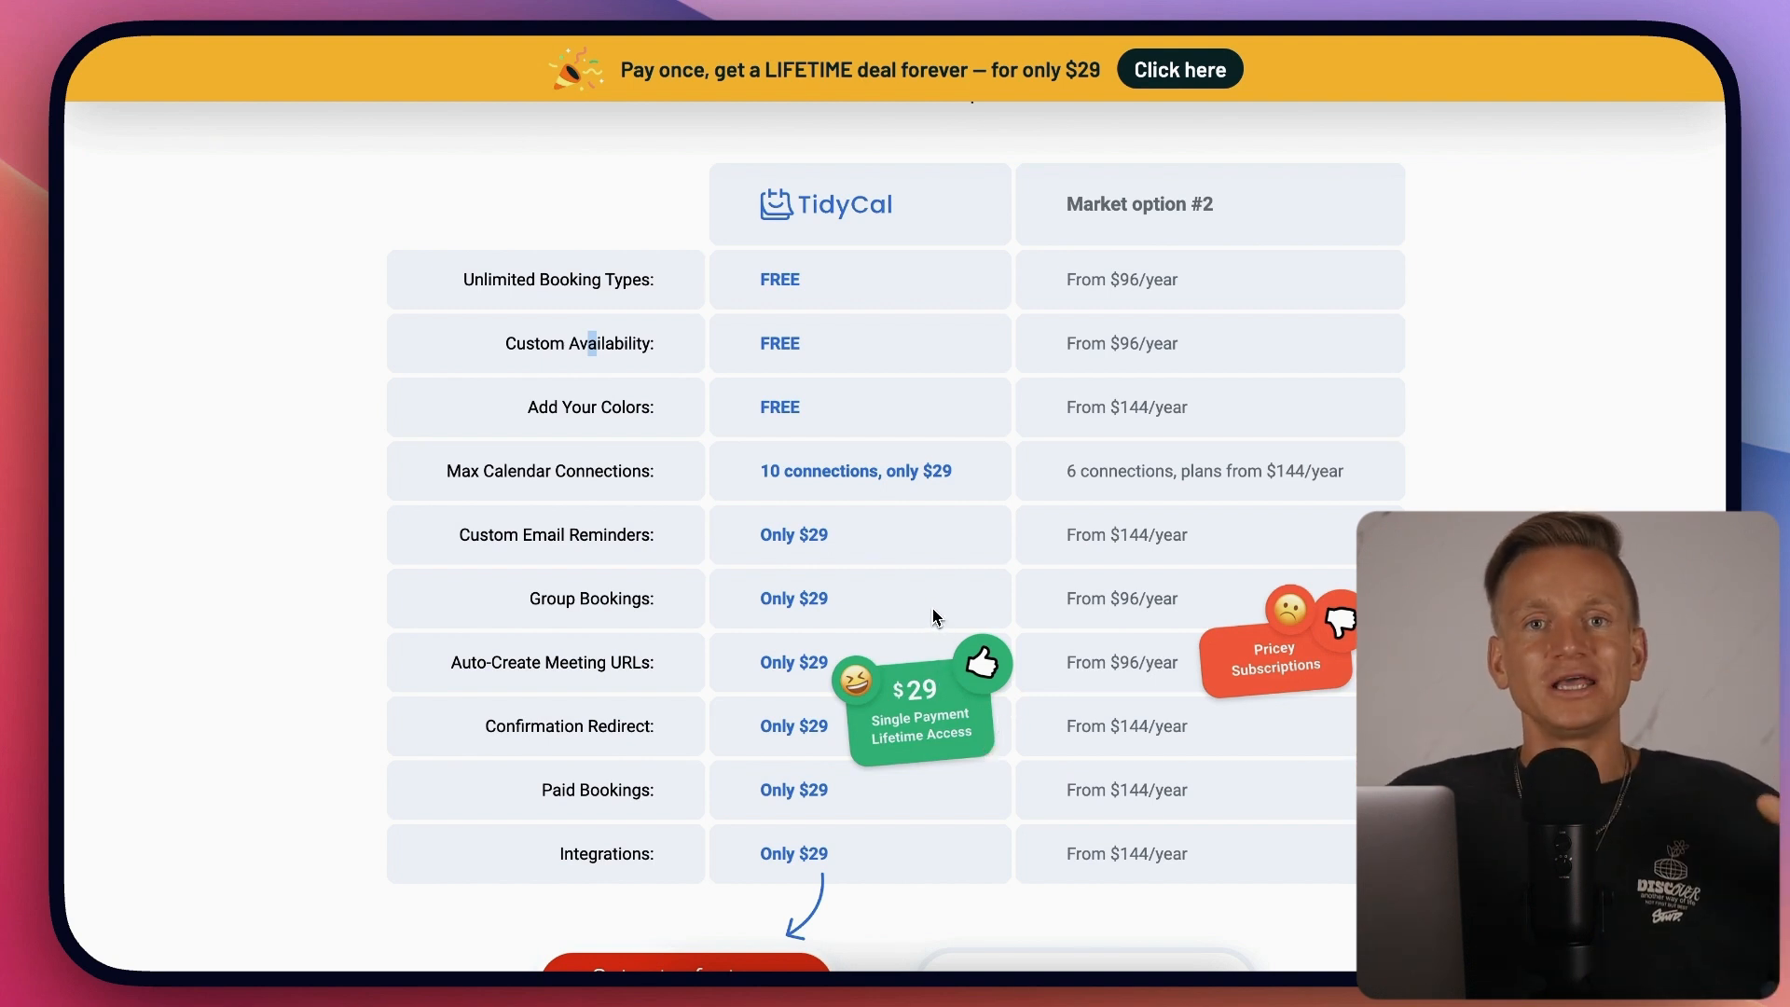
pyautogui.scroll(-1, 642, 522)
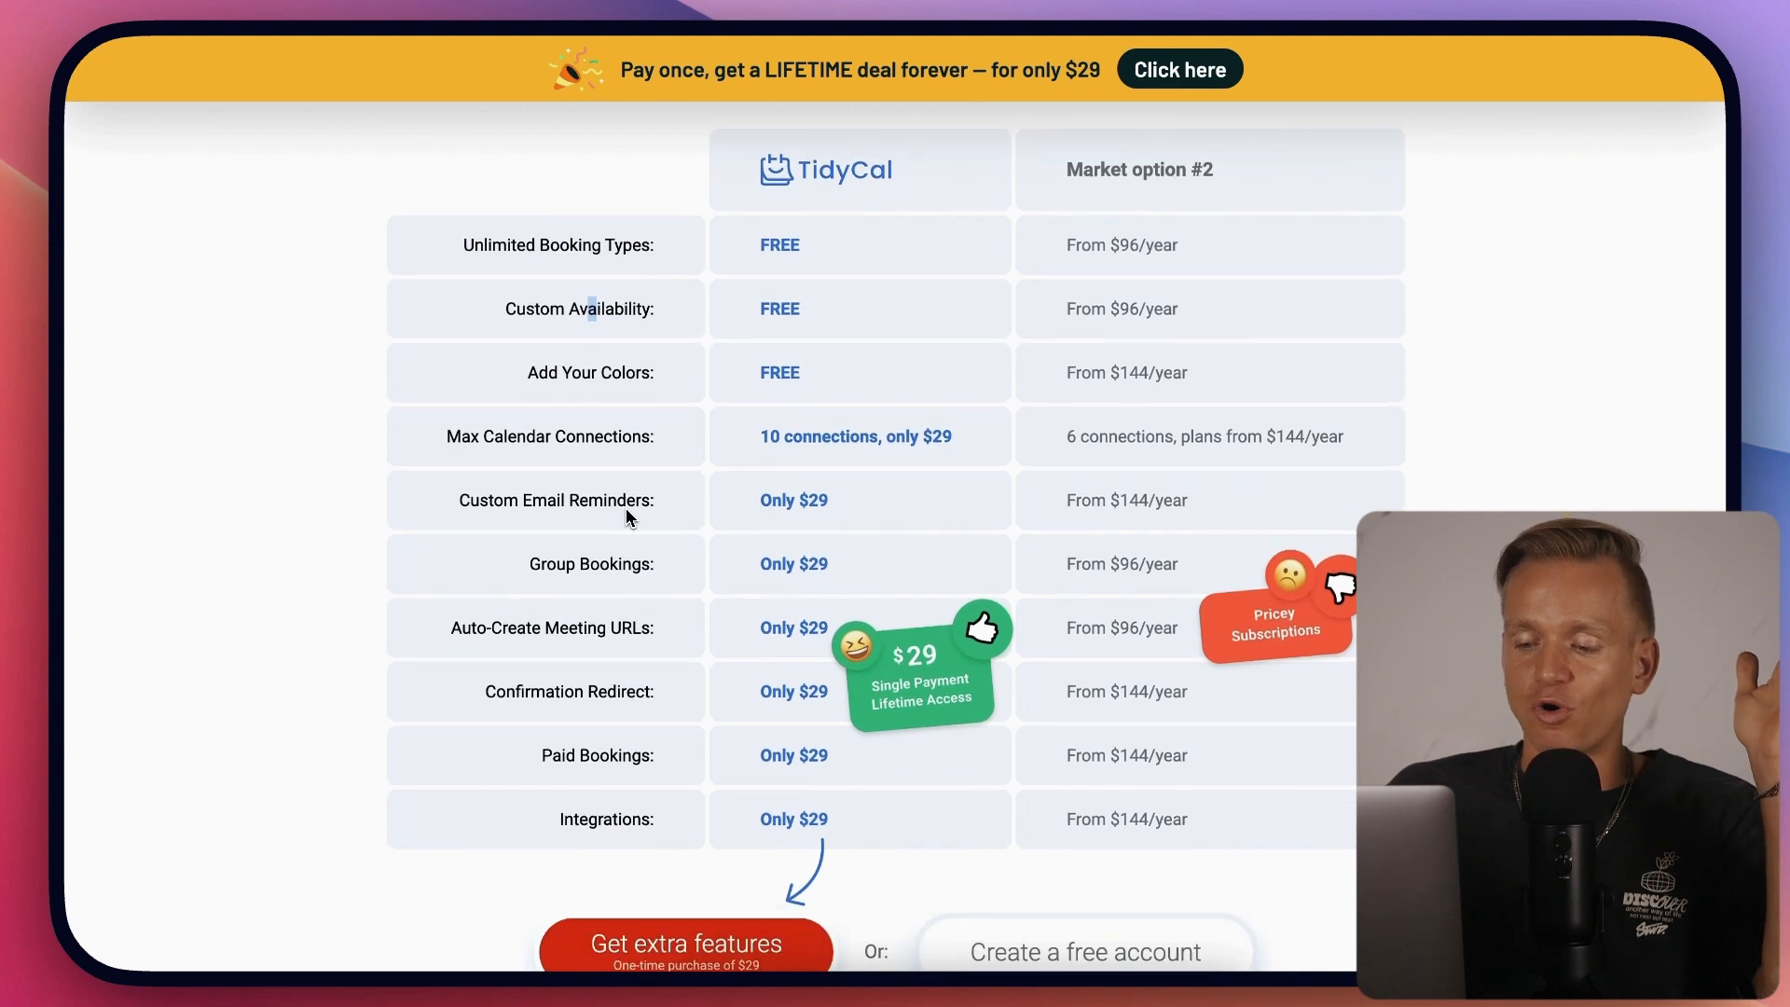
pyautogui.scroll(1, 718, 567)
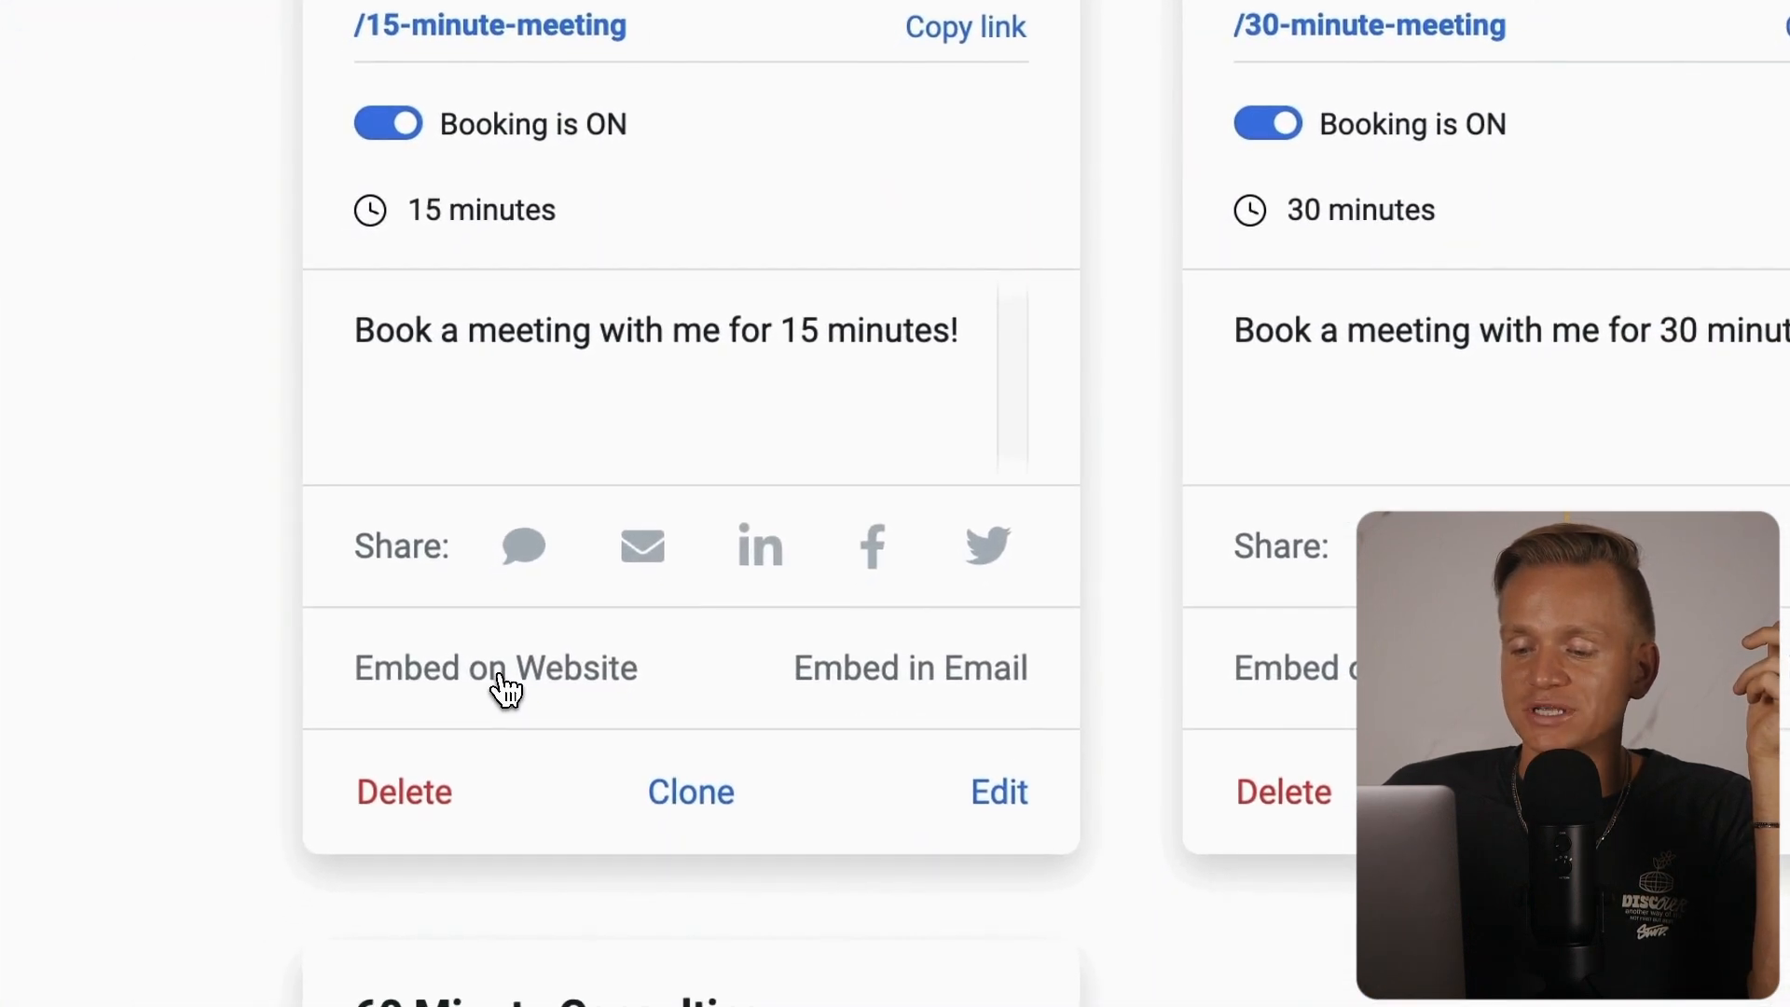
# View the website embed options of the 15 Minute Meeting and copy its booking link
pyautogui.click(505, 688)
pyautogui.click(993, 568)
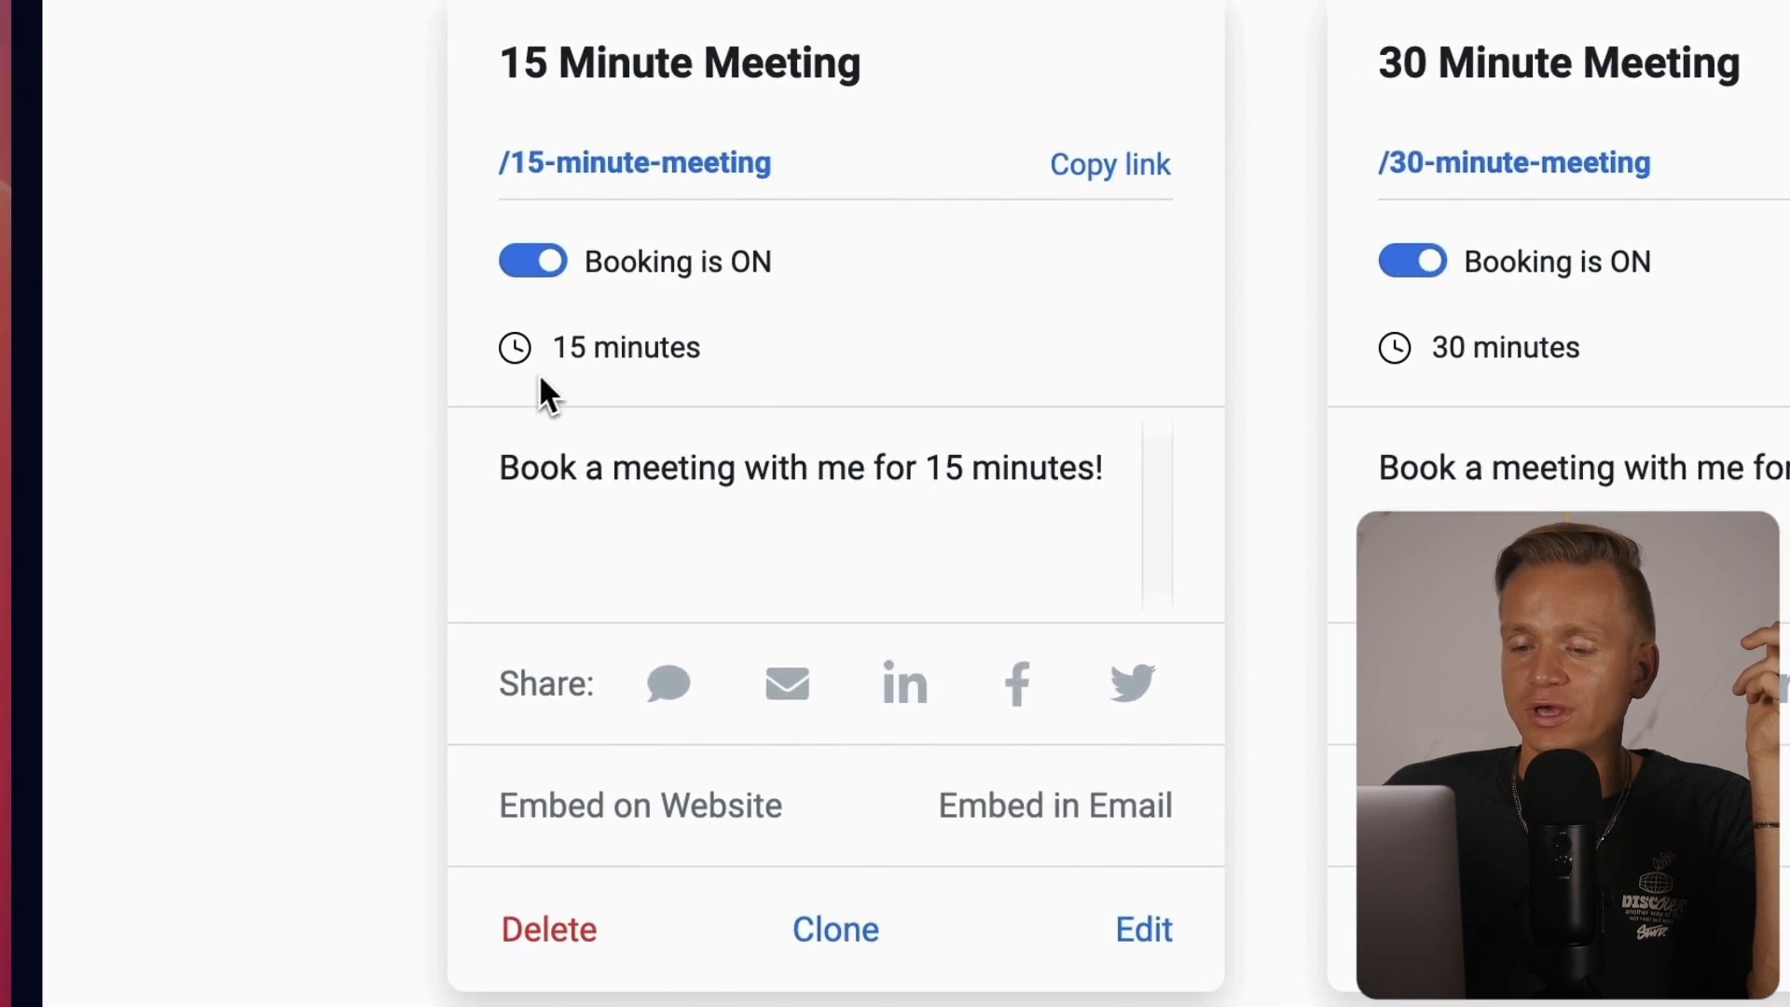
pyautogui.click(1106, 169)
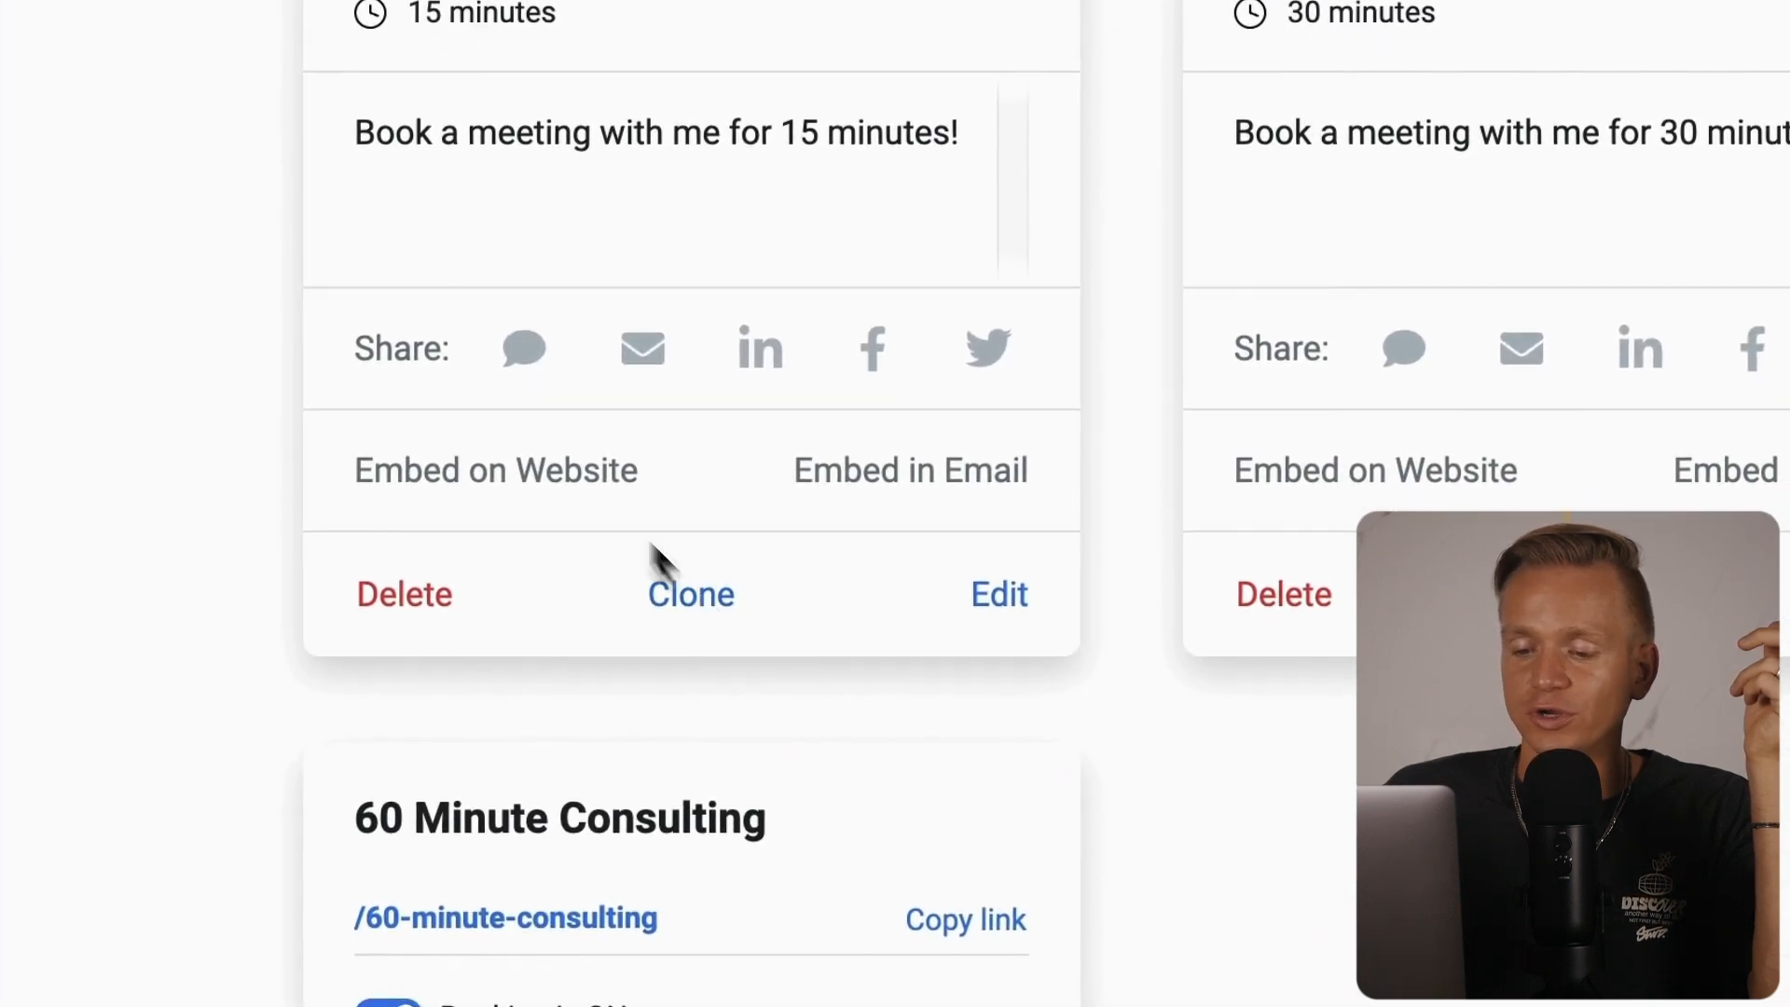
# Open the 15 Minute Meeting booking type for editing and go to its duration
pyautogui.click(999, 595)
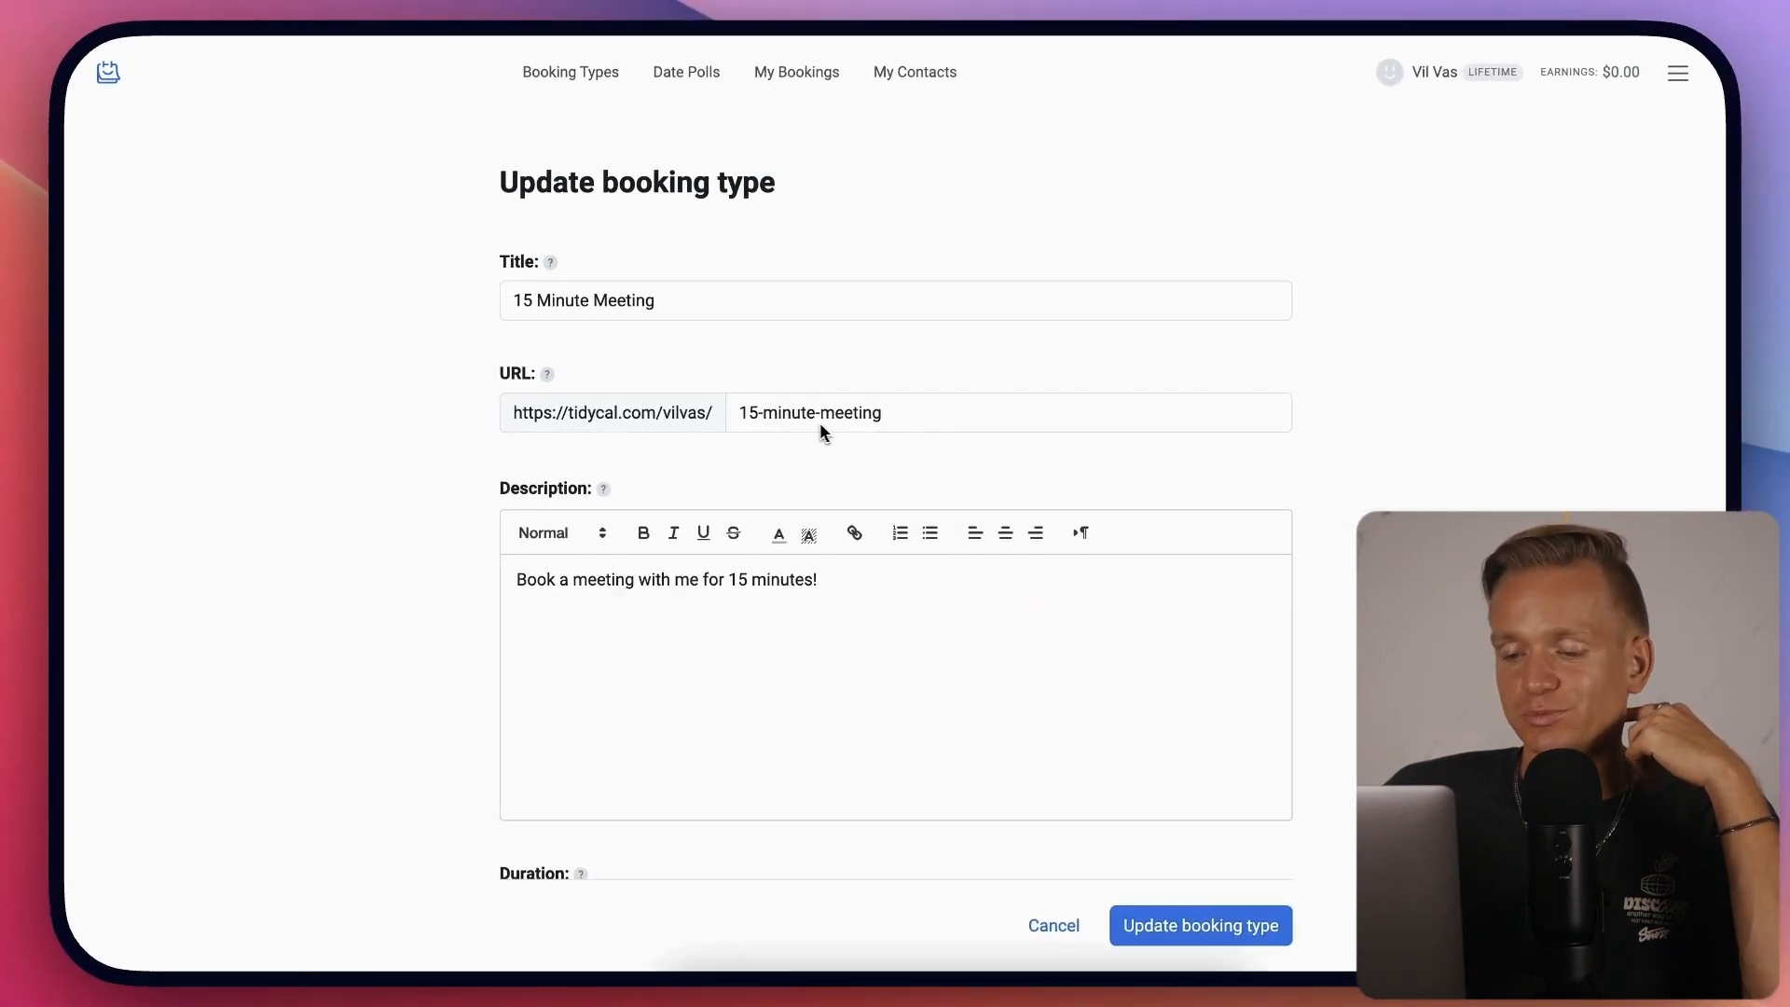
pyautogui.scroll(-2, 826, 427)
pyautogui.click(509, 561)
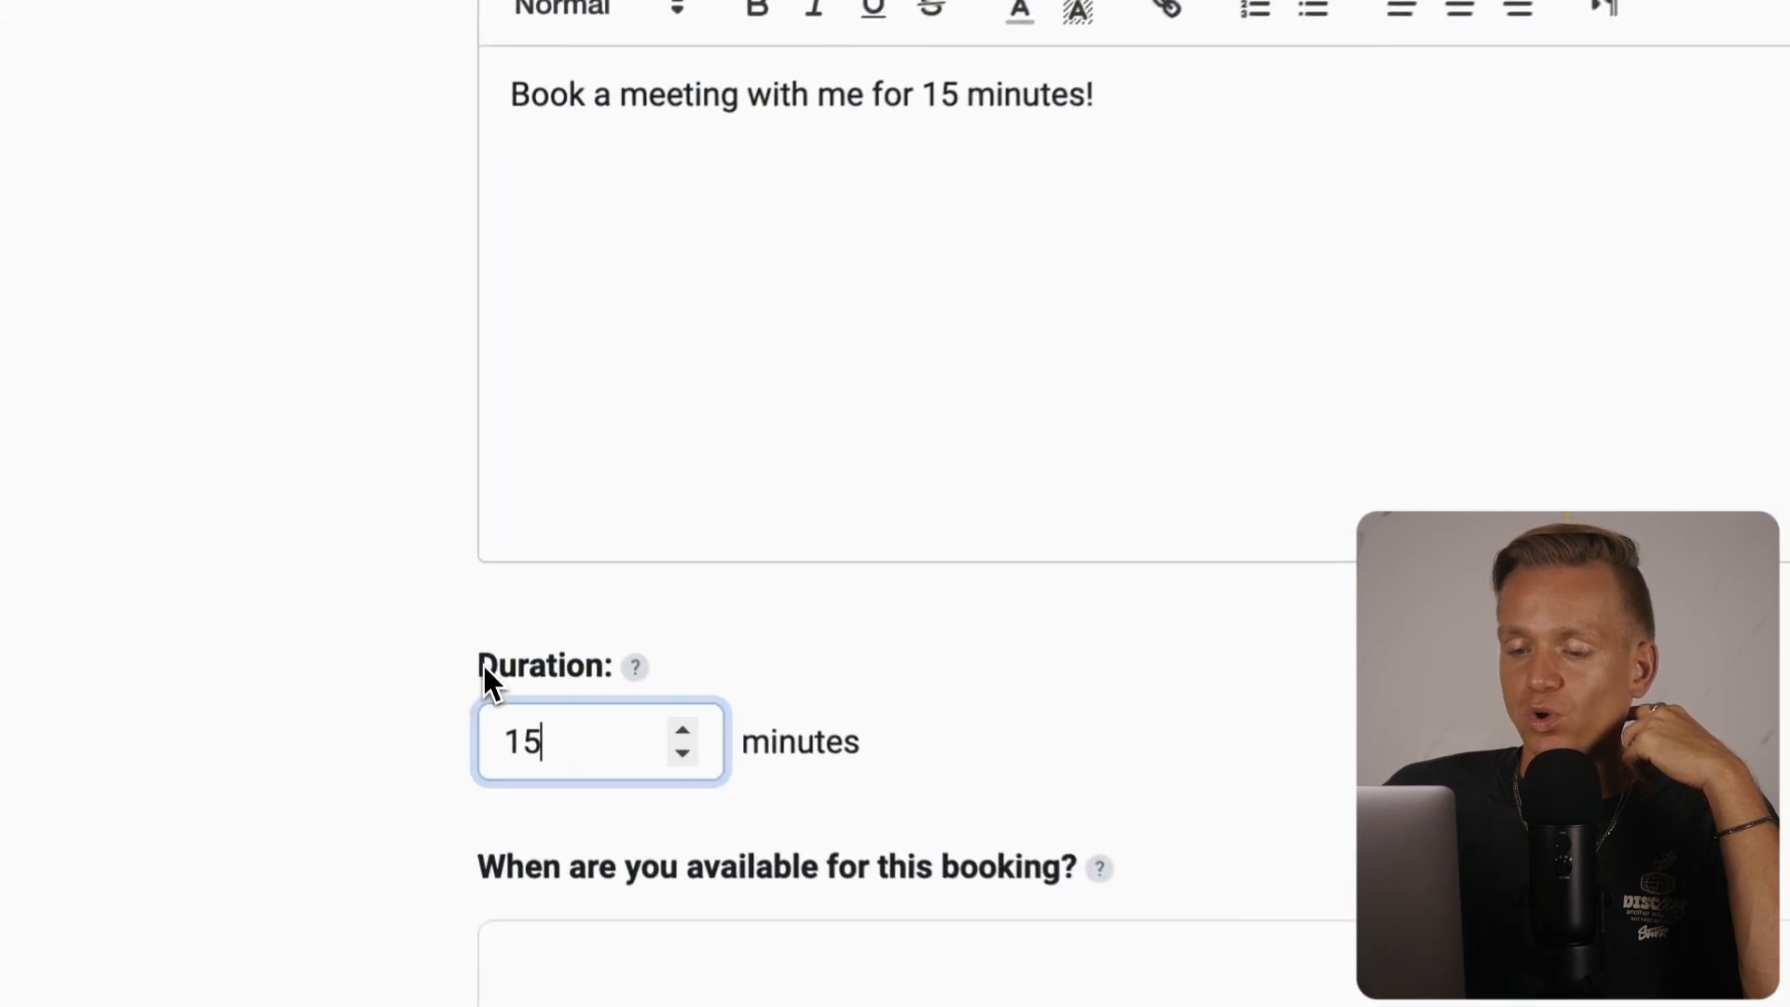
pyautogui.scroll(-5, 613, 703)
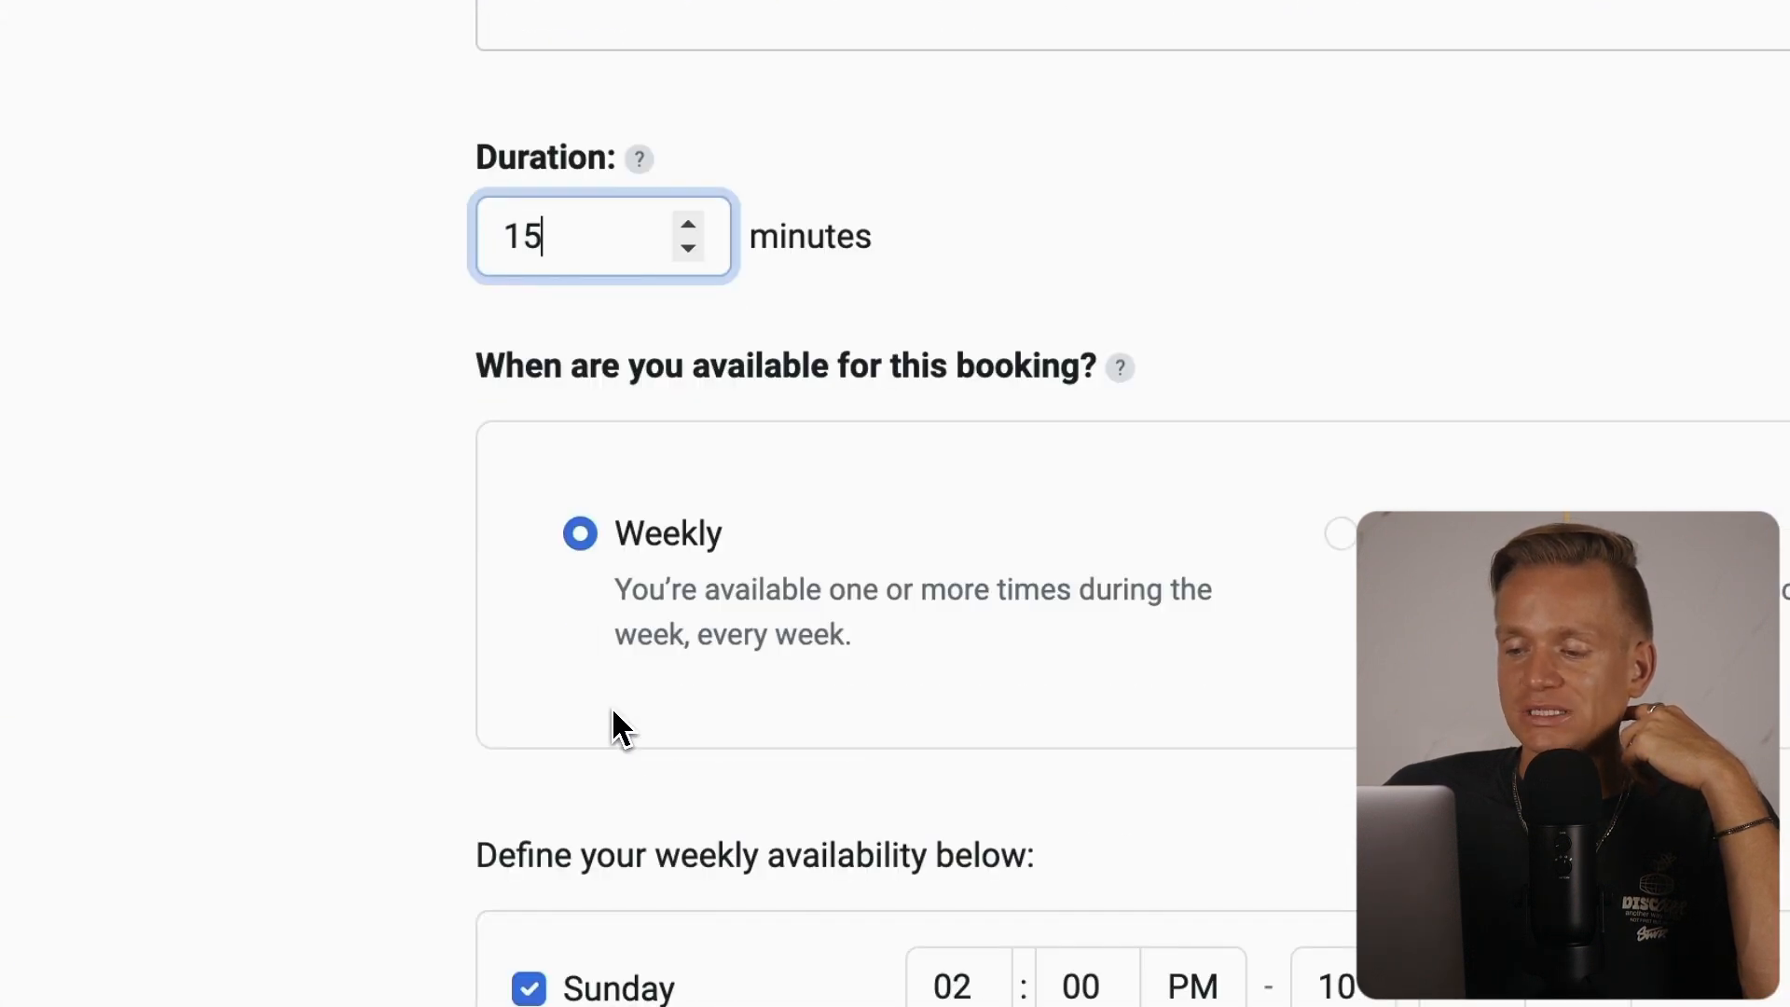
# Switch the booking's availability to specific dates and back to weekly
pyautogui.scroll(-3, 663, 707)
pyautogui.click(1348, 267)
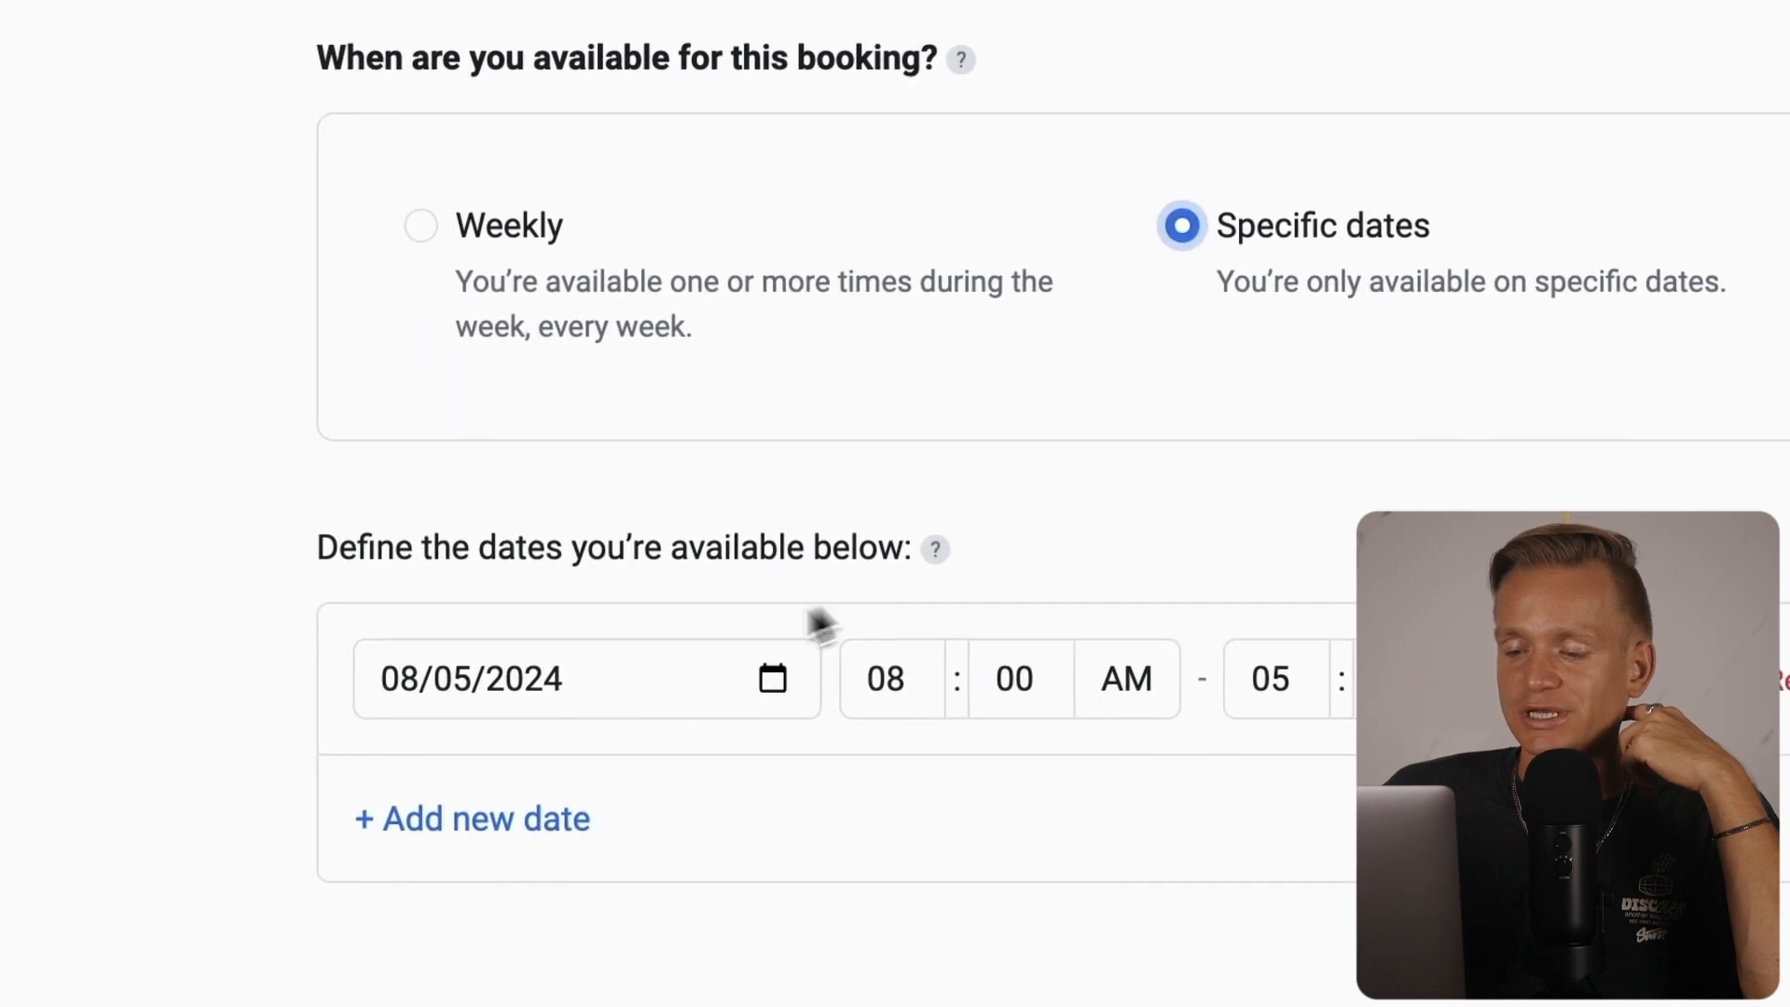
pyautogui.click(483, 229)
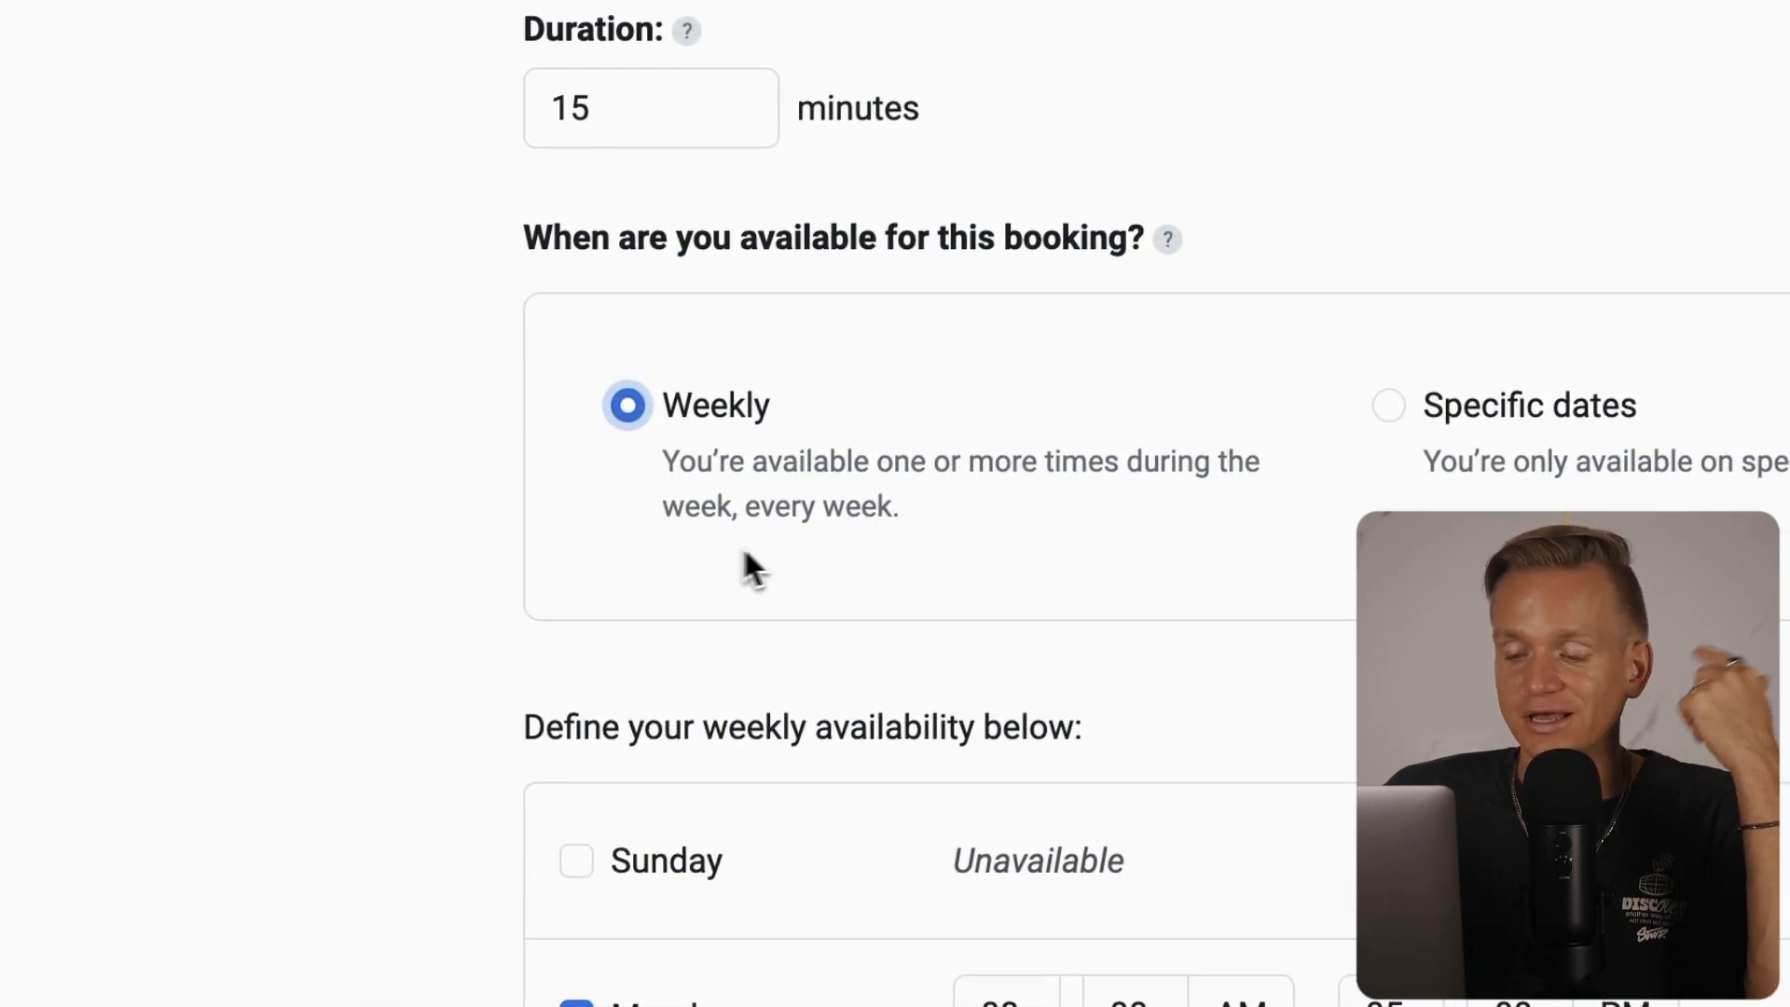
# Try making Sunday available in the weekly schedule and turn it off again
pyautogui.scroll(-3, 990, 580)
pyautogui.click(577, 522)
pyautogui.click(577, 524)
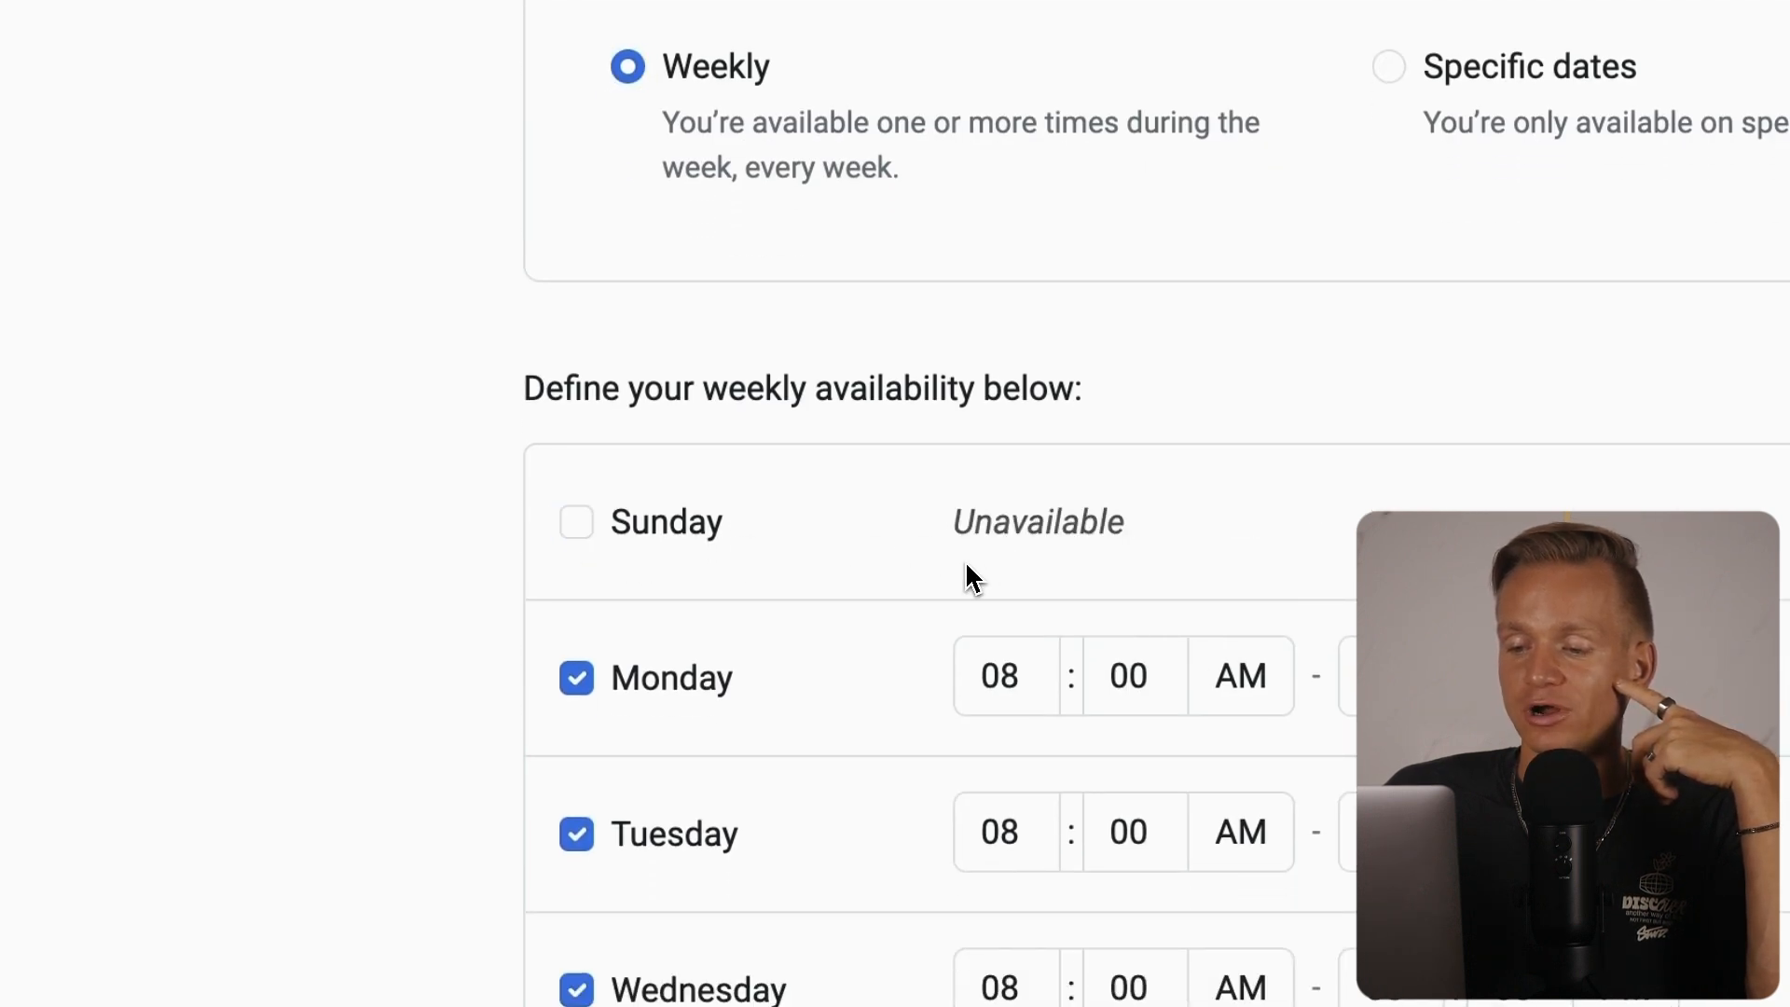
# Add a second time window for Monday and set the first window to end at 02:00 PM
pyautogui.click(1306, 498)
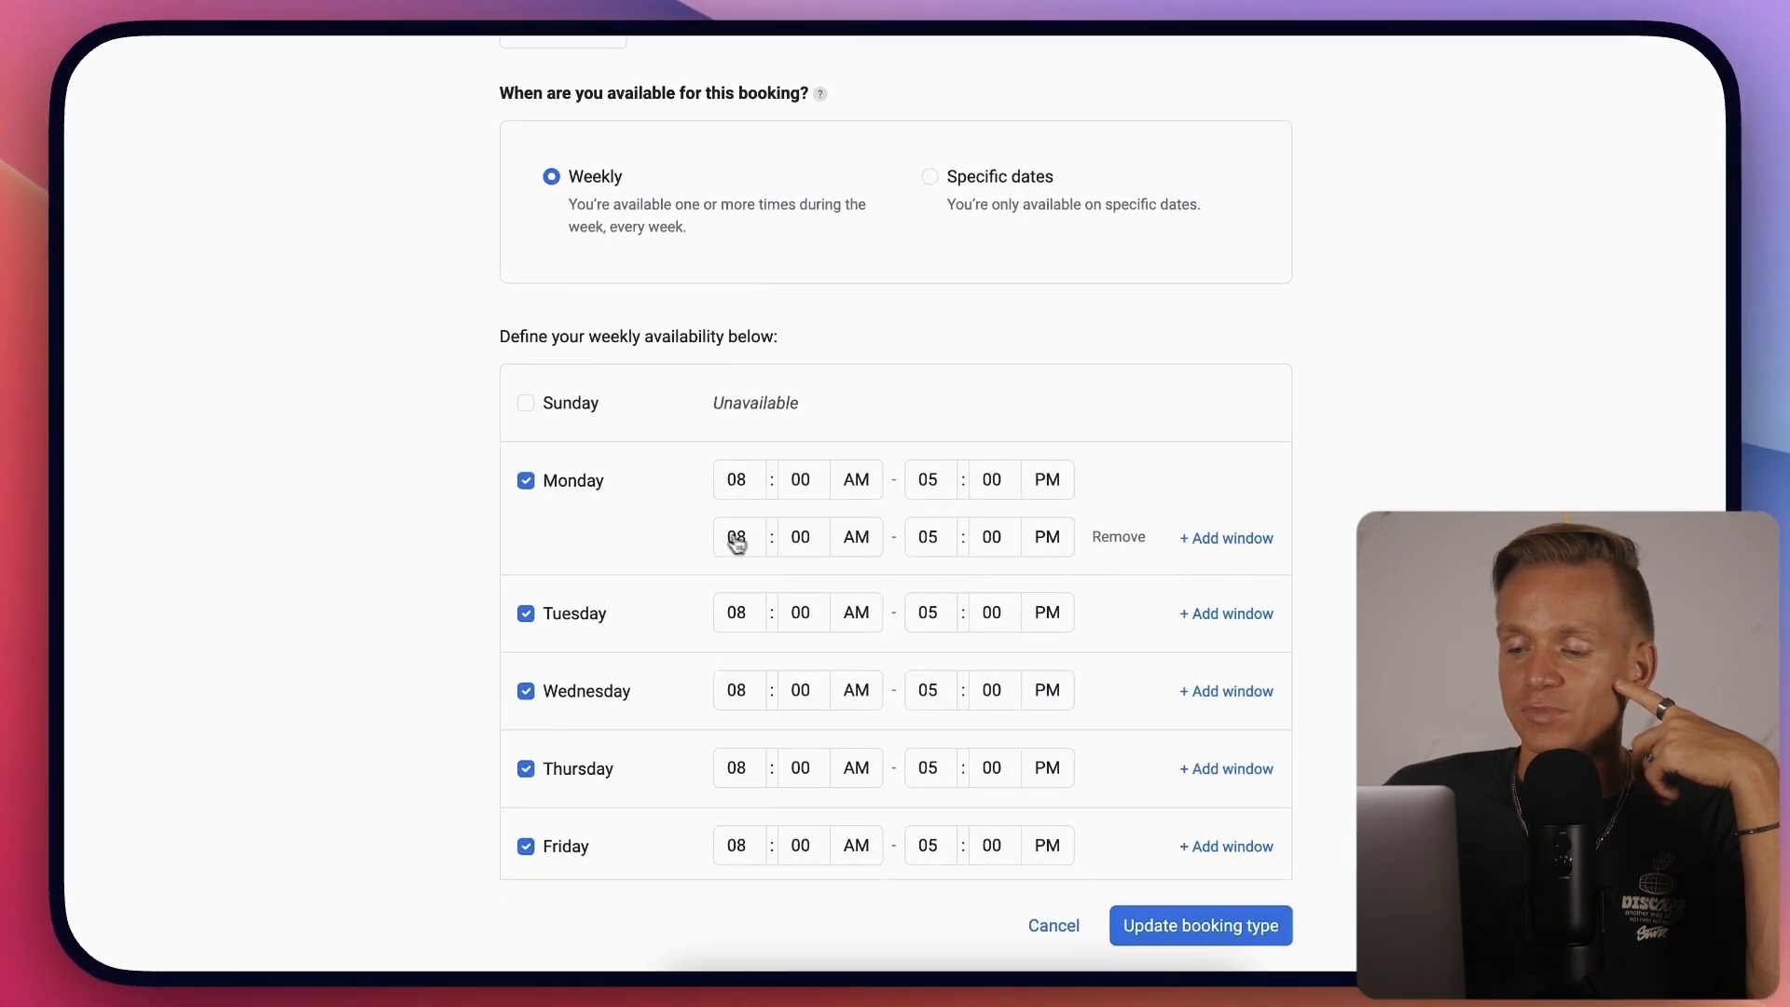
pyautogui.click(736, 539)
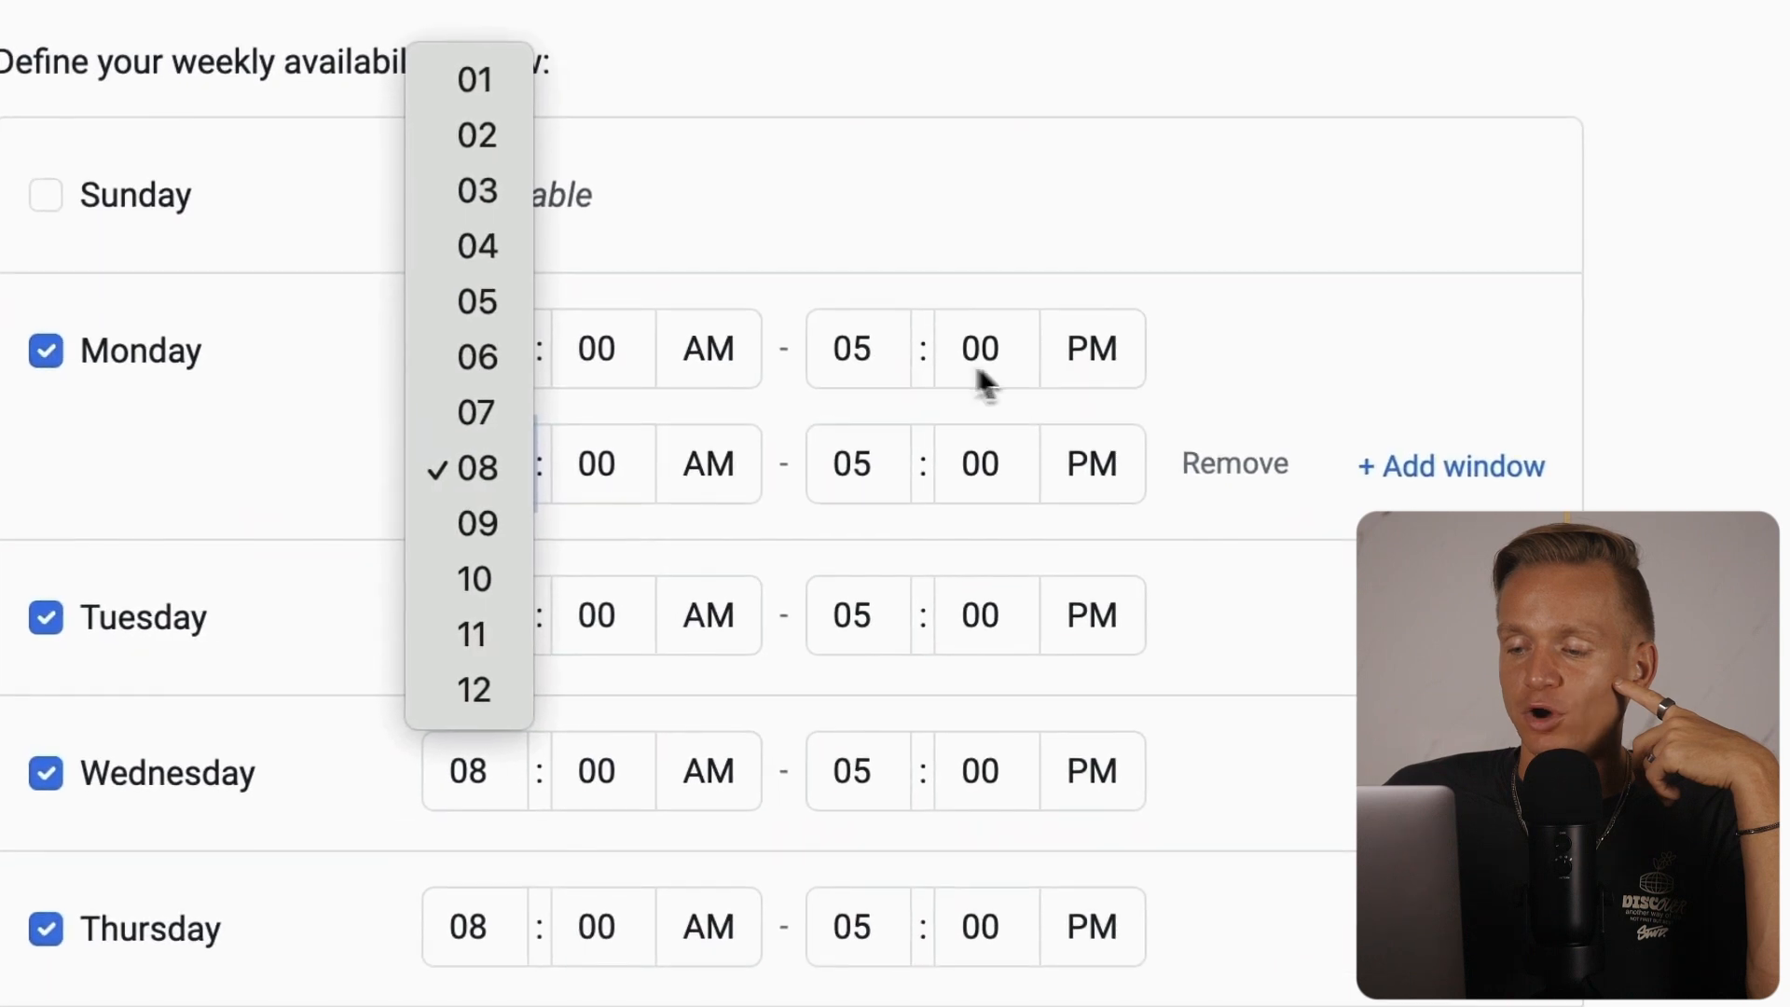
pyautogui.click(866, 353)
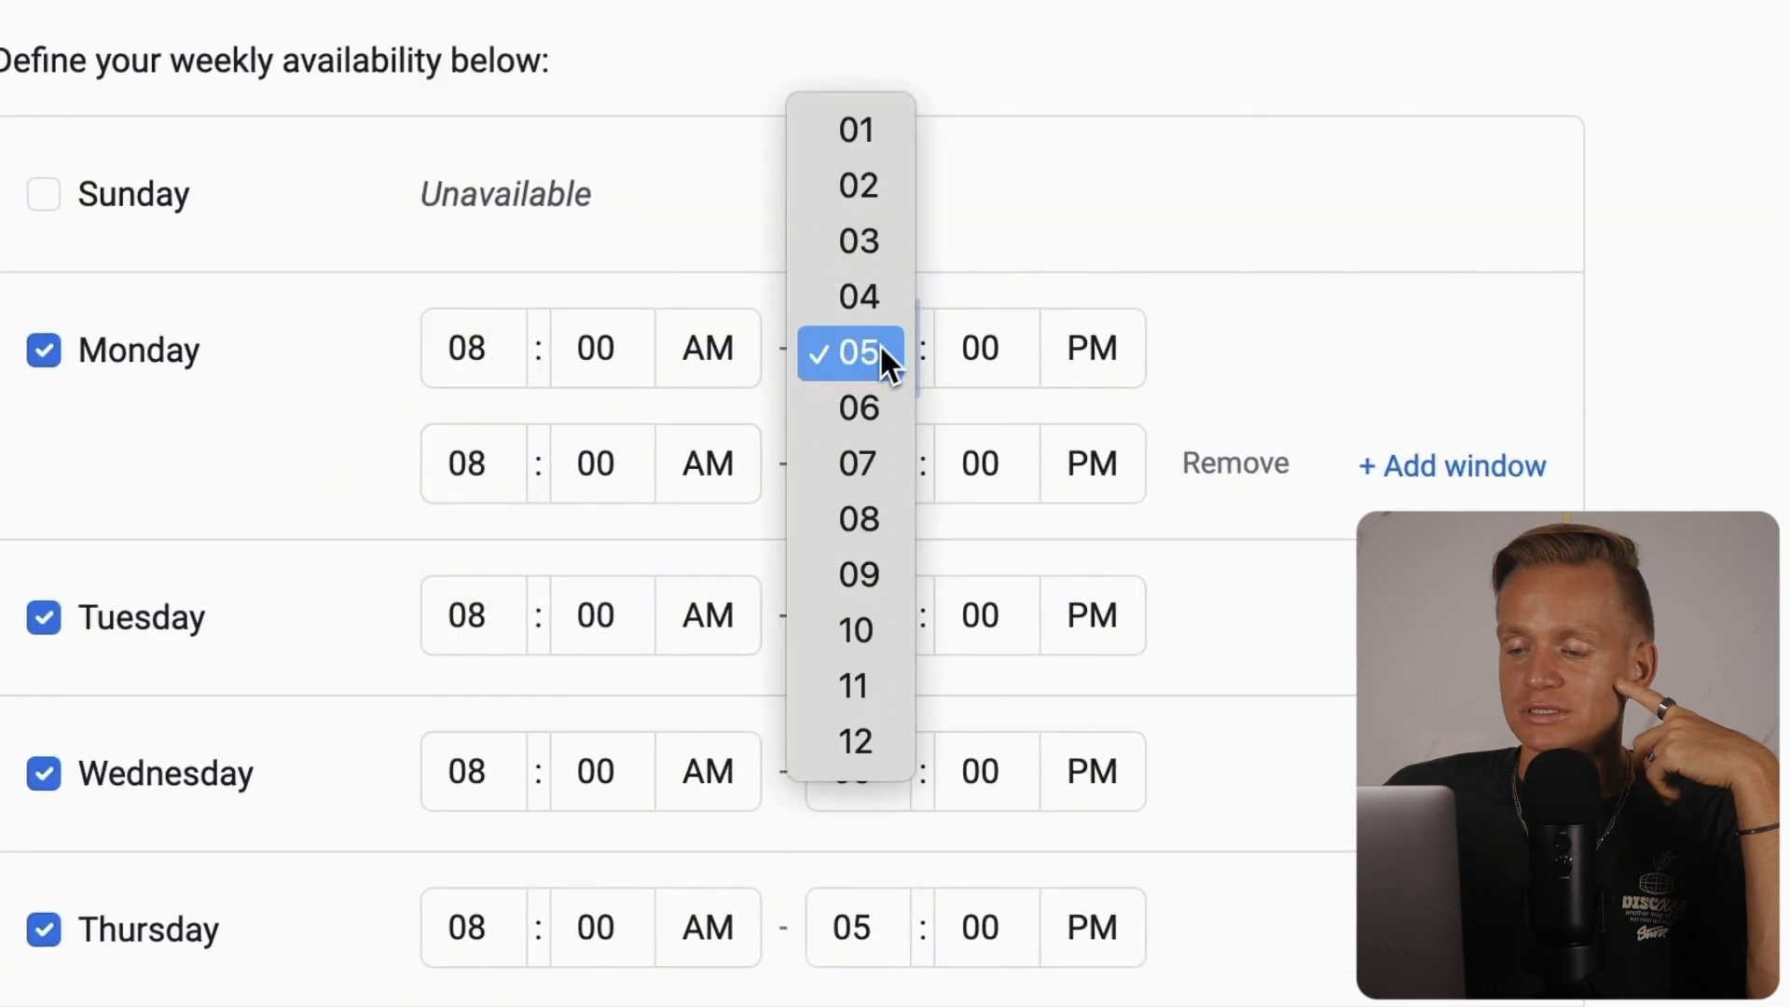
pyautogui.click(875, 196)
# Set Monday's second availability window to run from 07:00 PM to 11:00 PM
pyautogui.click(486, 466)
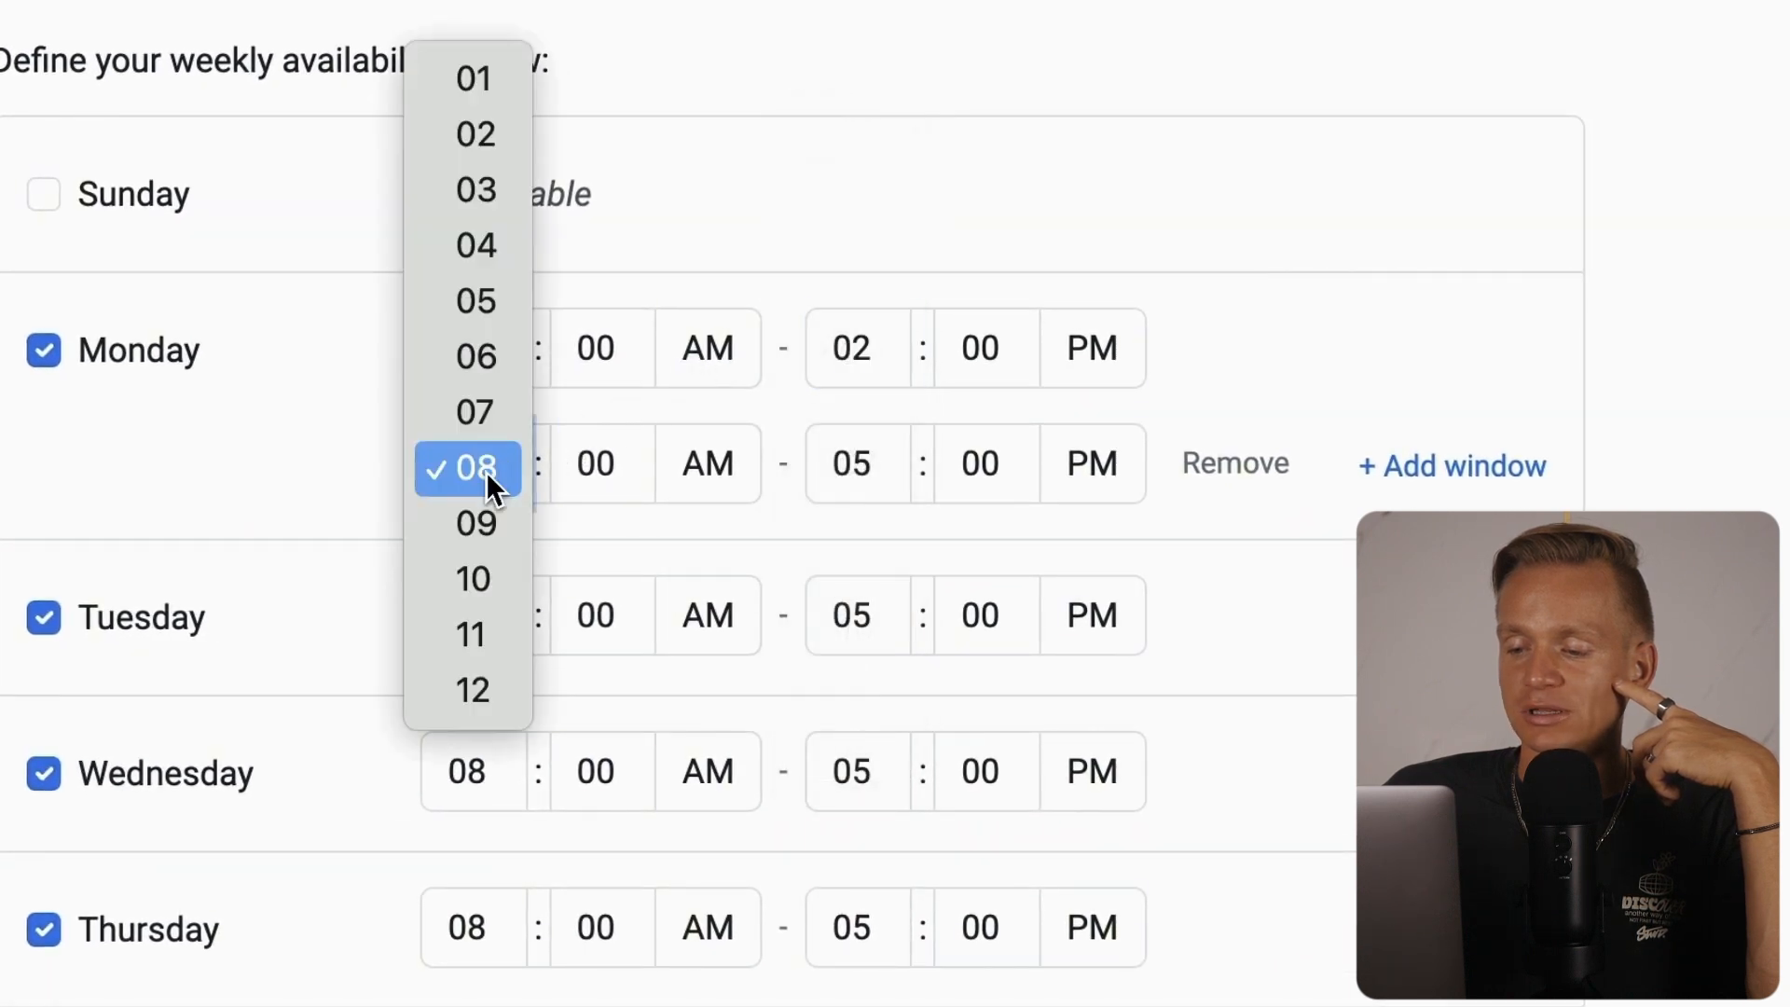
pyautogui.press('Escape')
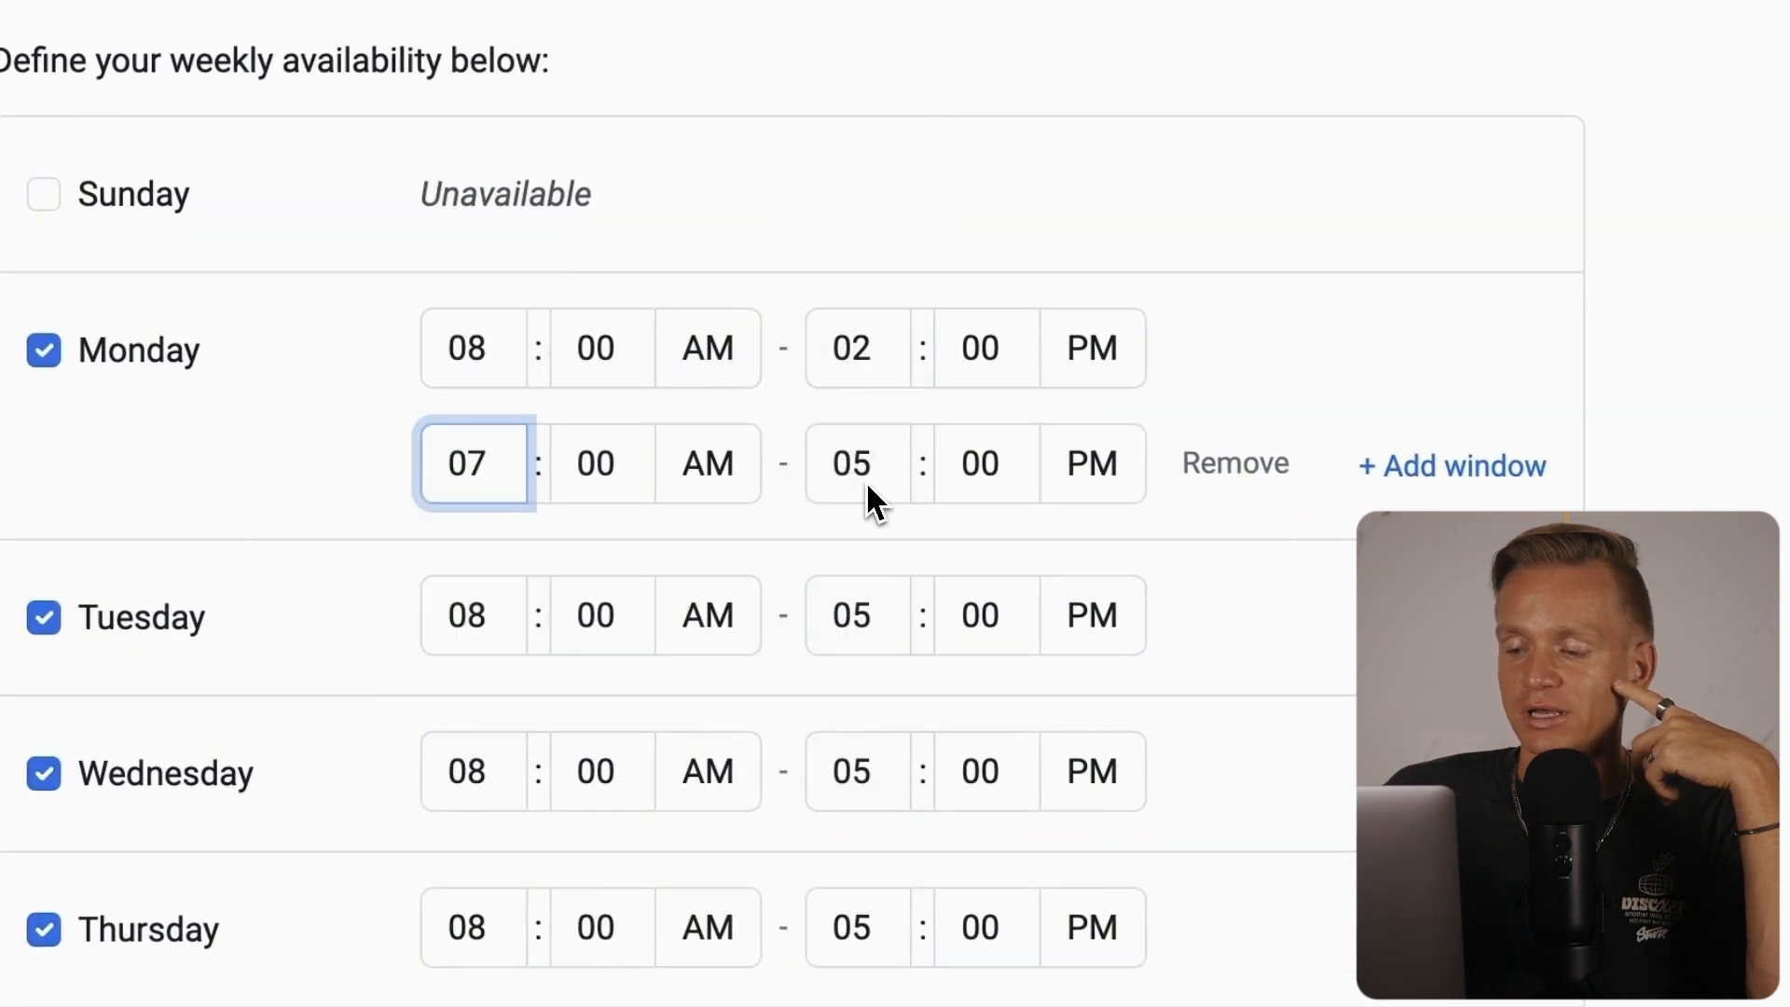
pyautogui.click(714, 464)
pyautogui.click(736, 515)
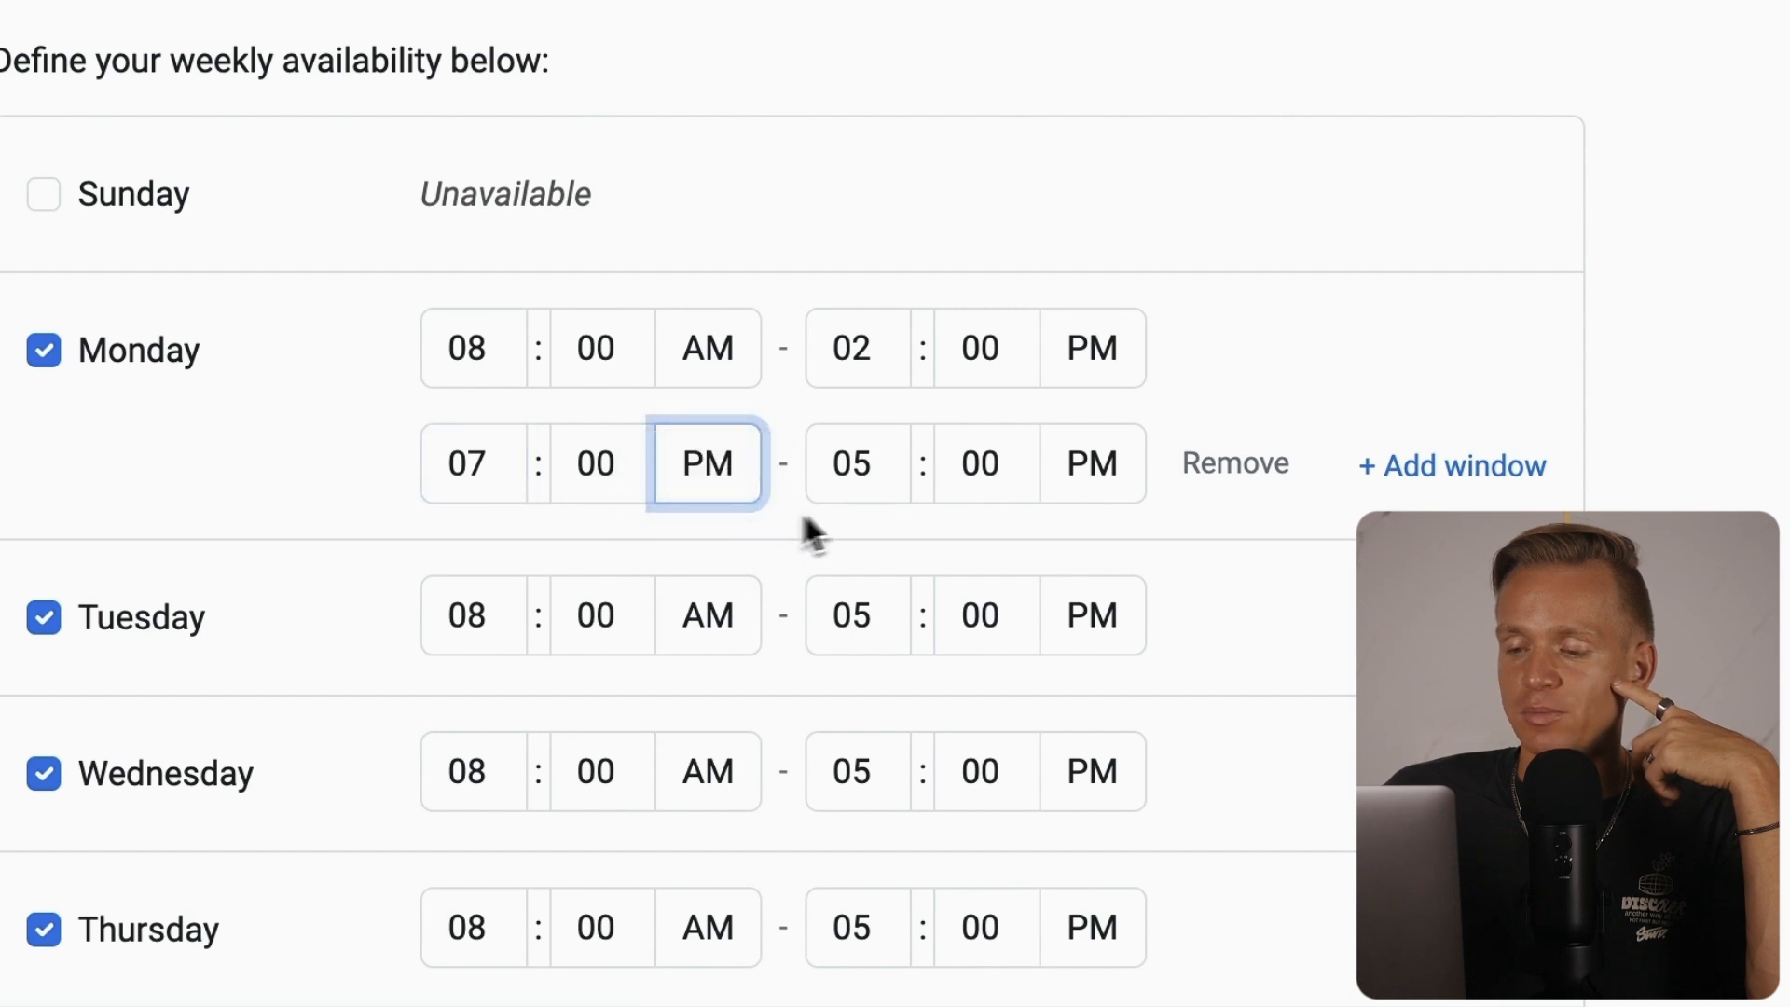
pyautogui.click(877, 485)
pyautogui.click(889, 799)
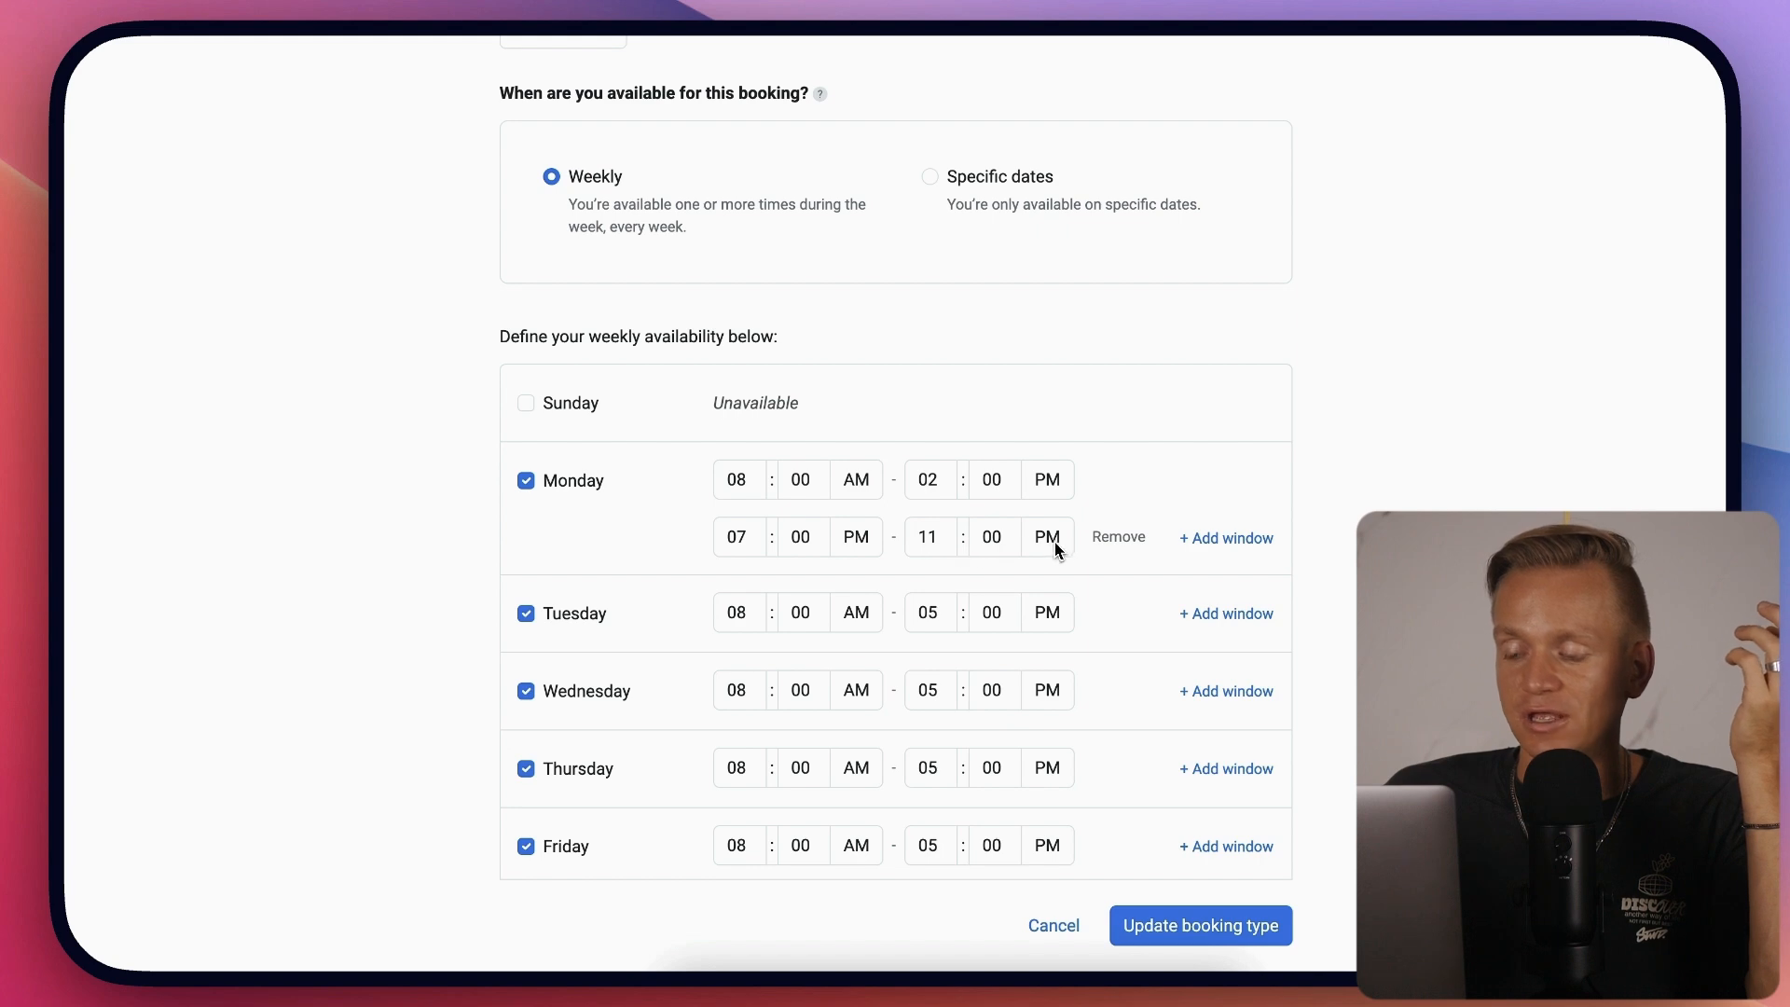
# Add a third Monday window, and remove both it and the second window
pyautogui.click(1228, 538)
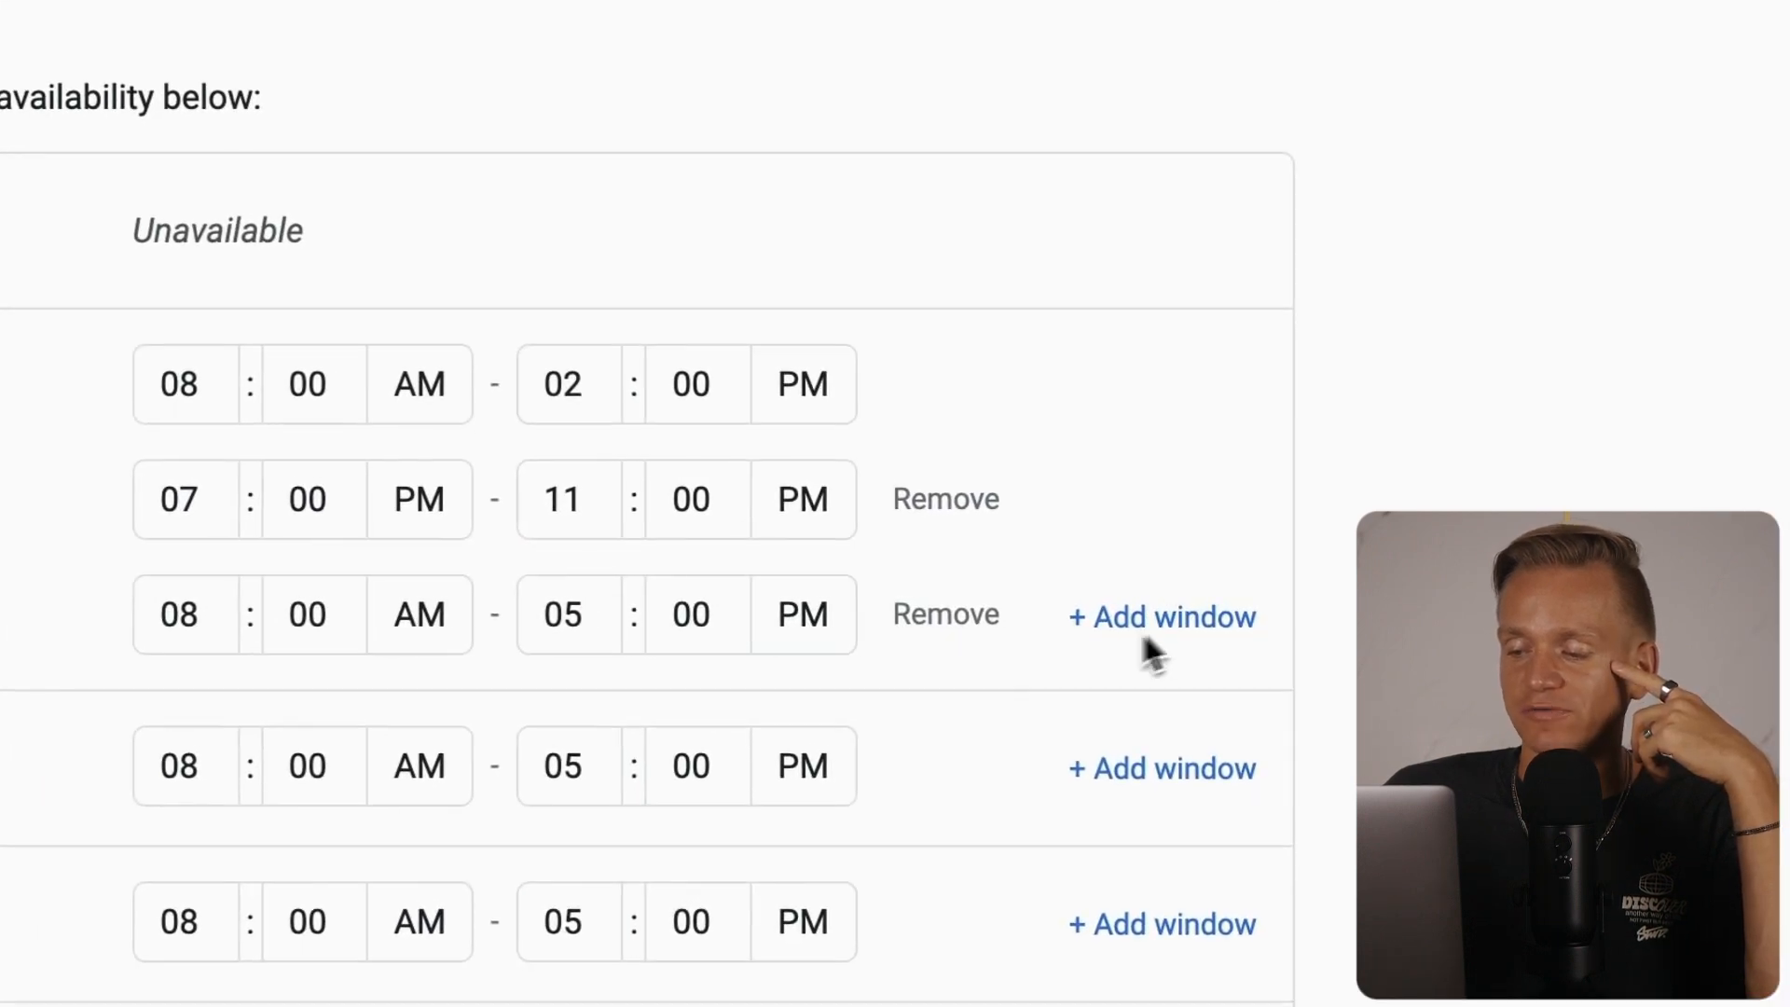
pyautogui.click(971, 601)
pyautogui.click(974, 501)
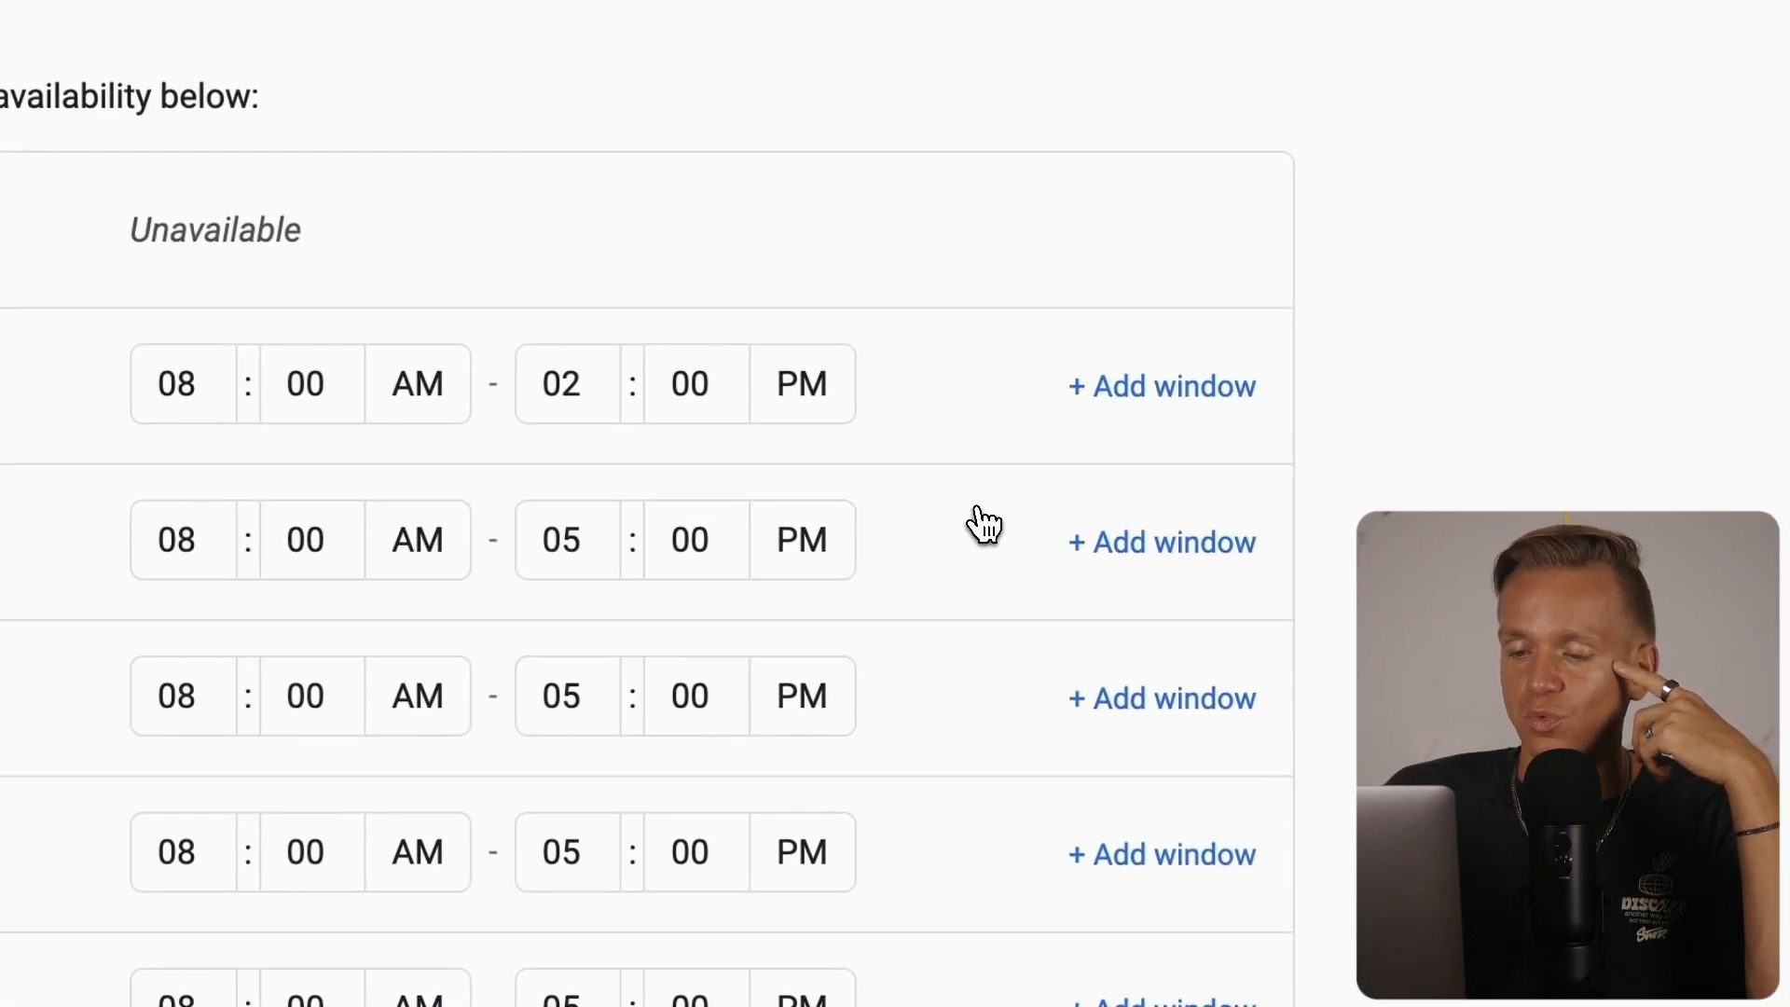
# Try the option for adding unavailable dates below the weekly schedule and turn it off again
pyautogui.scroll(-5, 349, 317)
pyautogui.scroll(3, 1091, 352)
pyautogui.scroll(-3, 1099, 351)
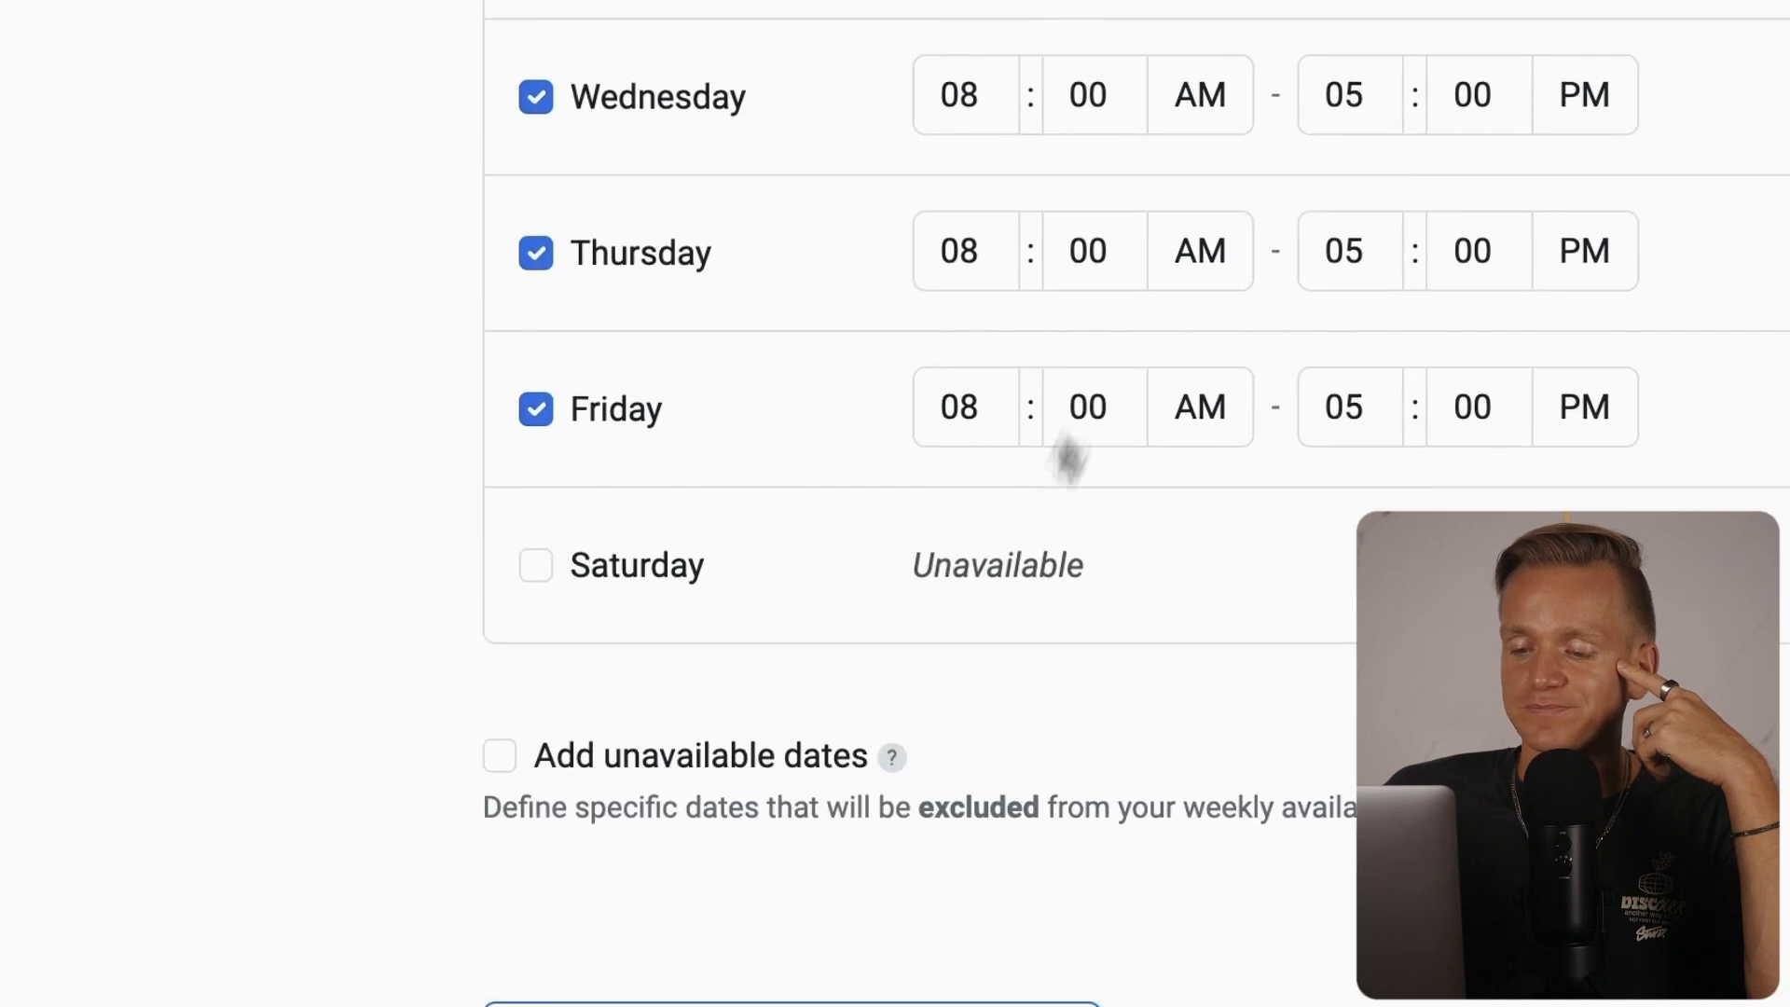
pyautogui.click(503, 757)
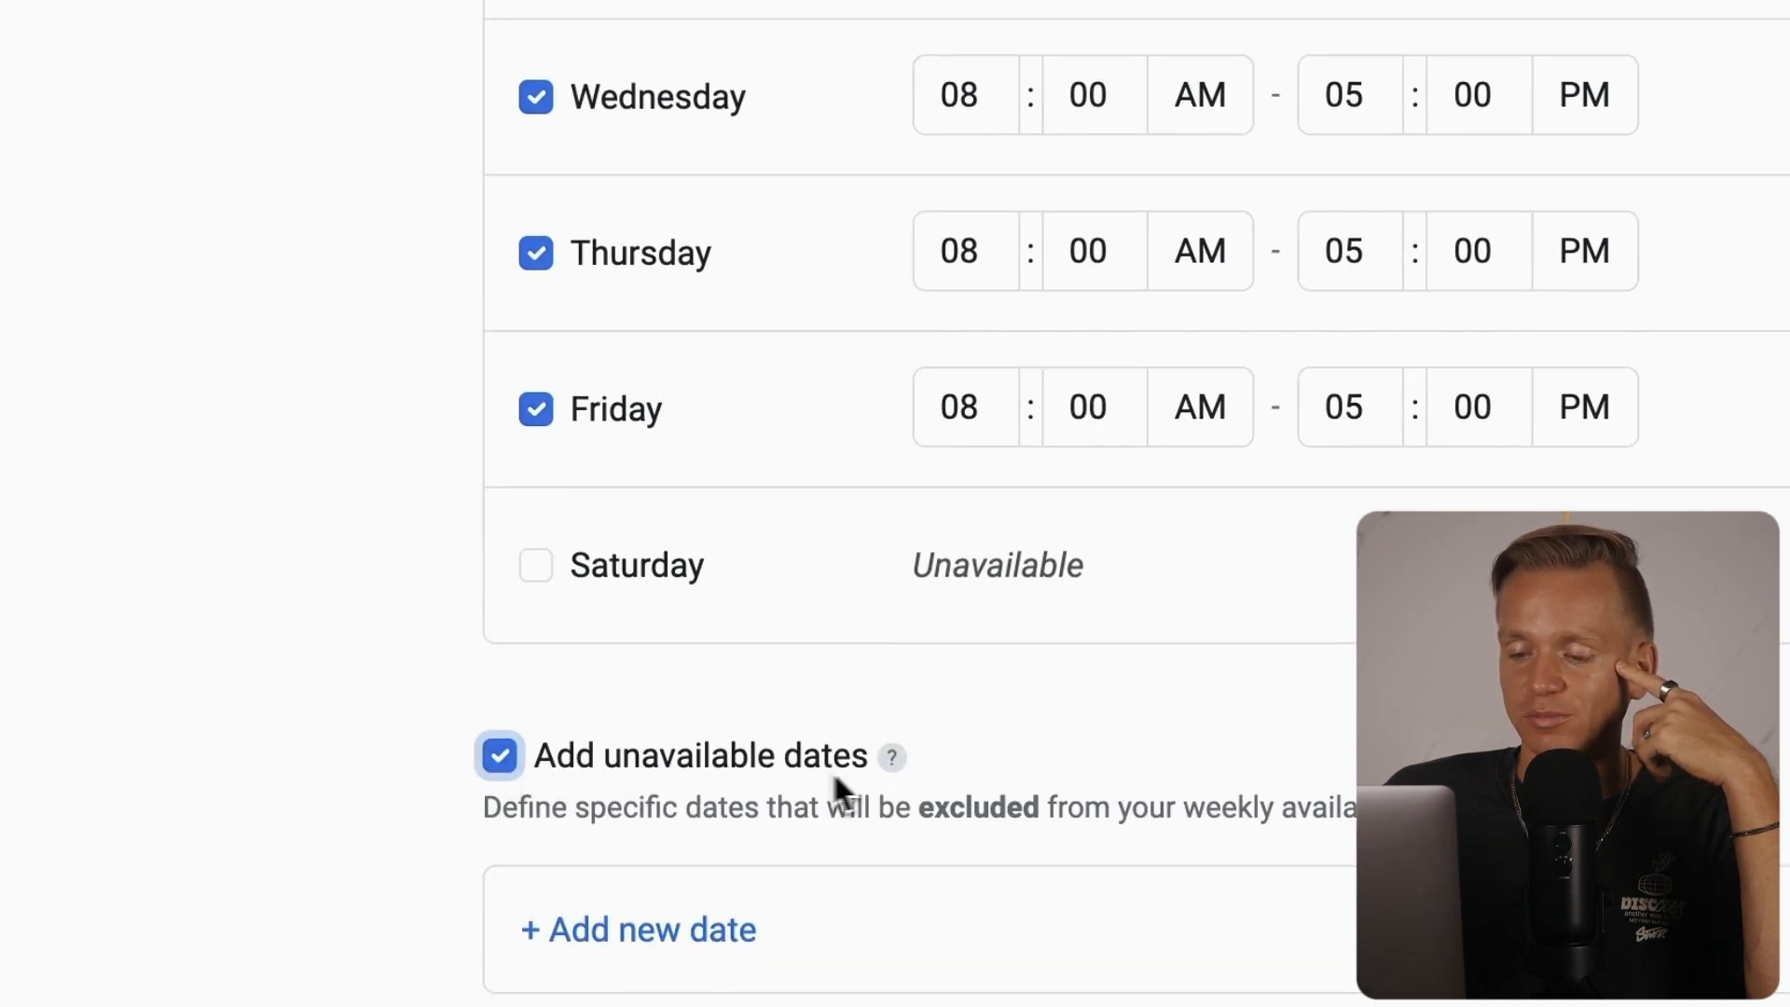
pyautogui.click(506, 766)
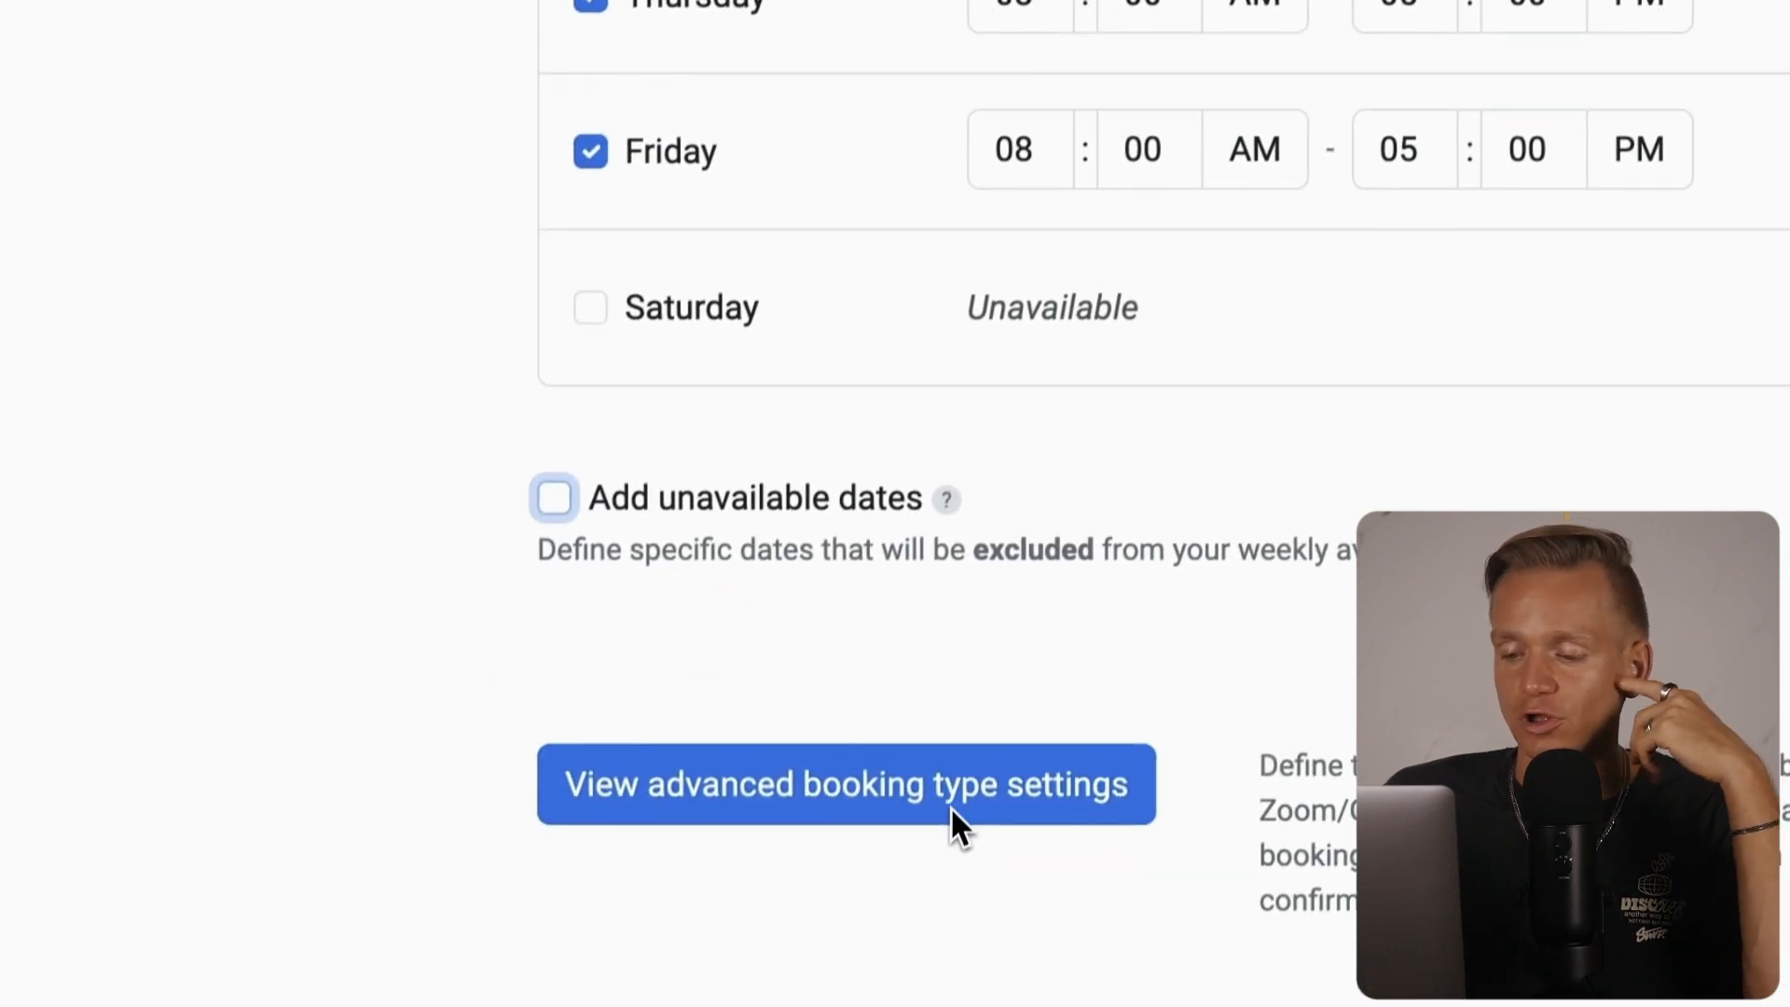
# Expand the advanced booking type settings and review the meeting buffer, minimum scheduling notice and time slot interval
pyautogui.click(608, 788)
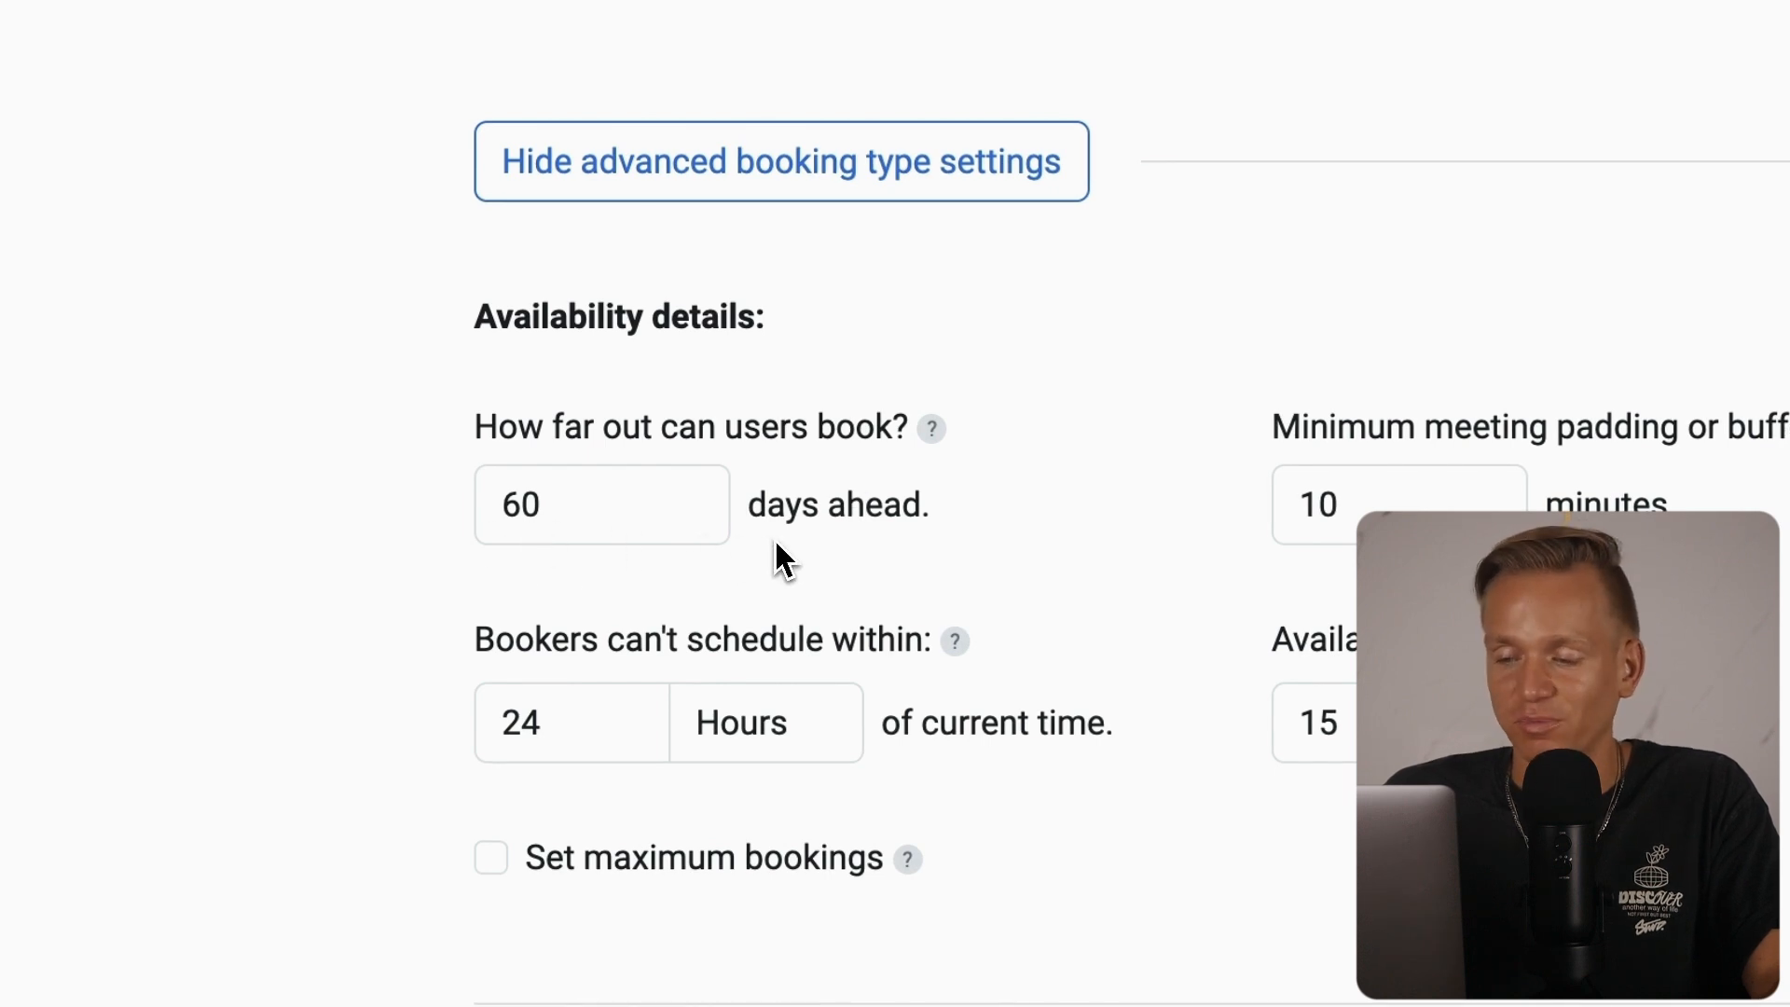
pyautogui.click(1380, 480)
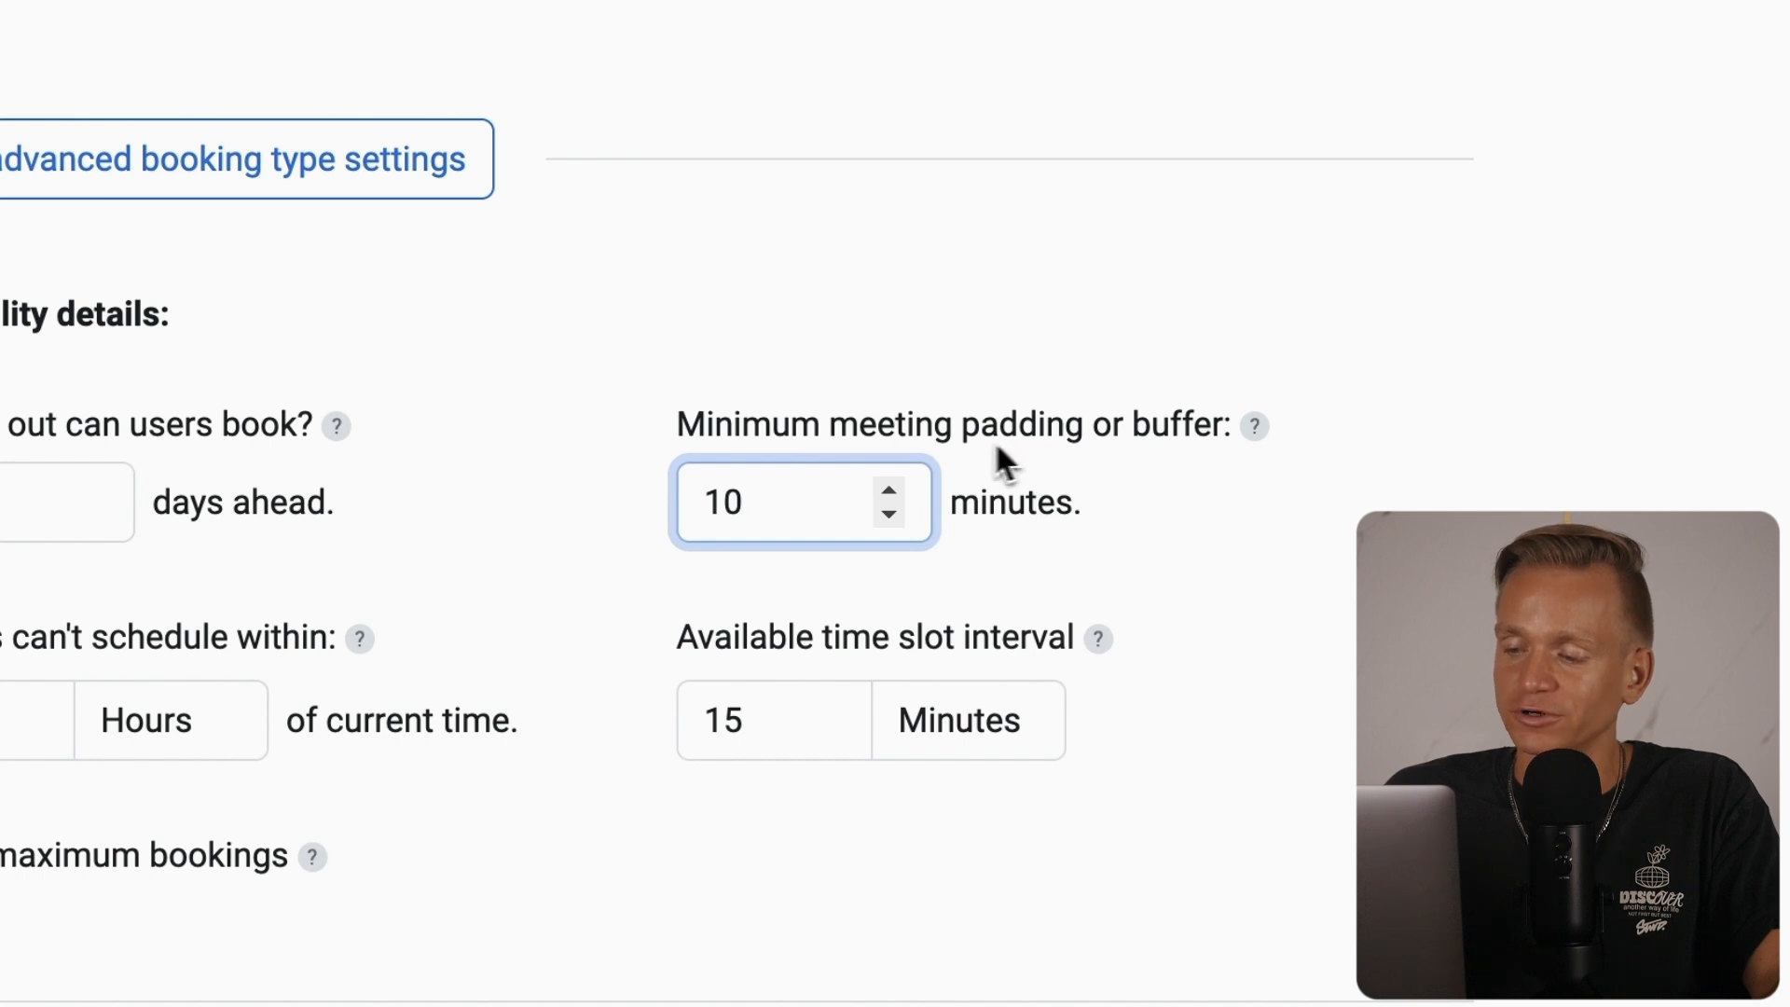
pyautogui.click(741, 565)
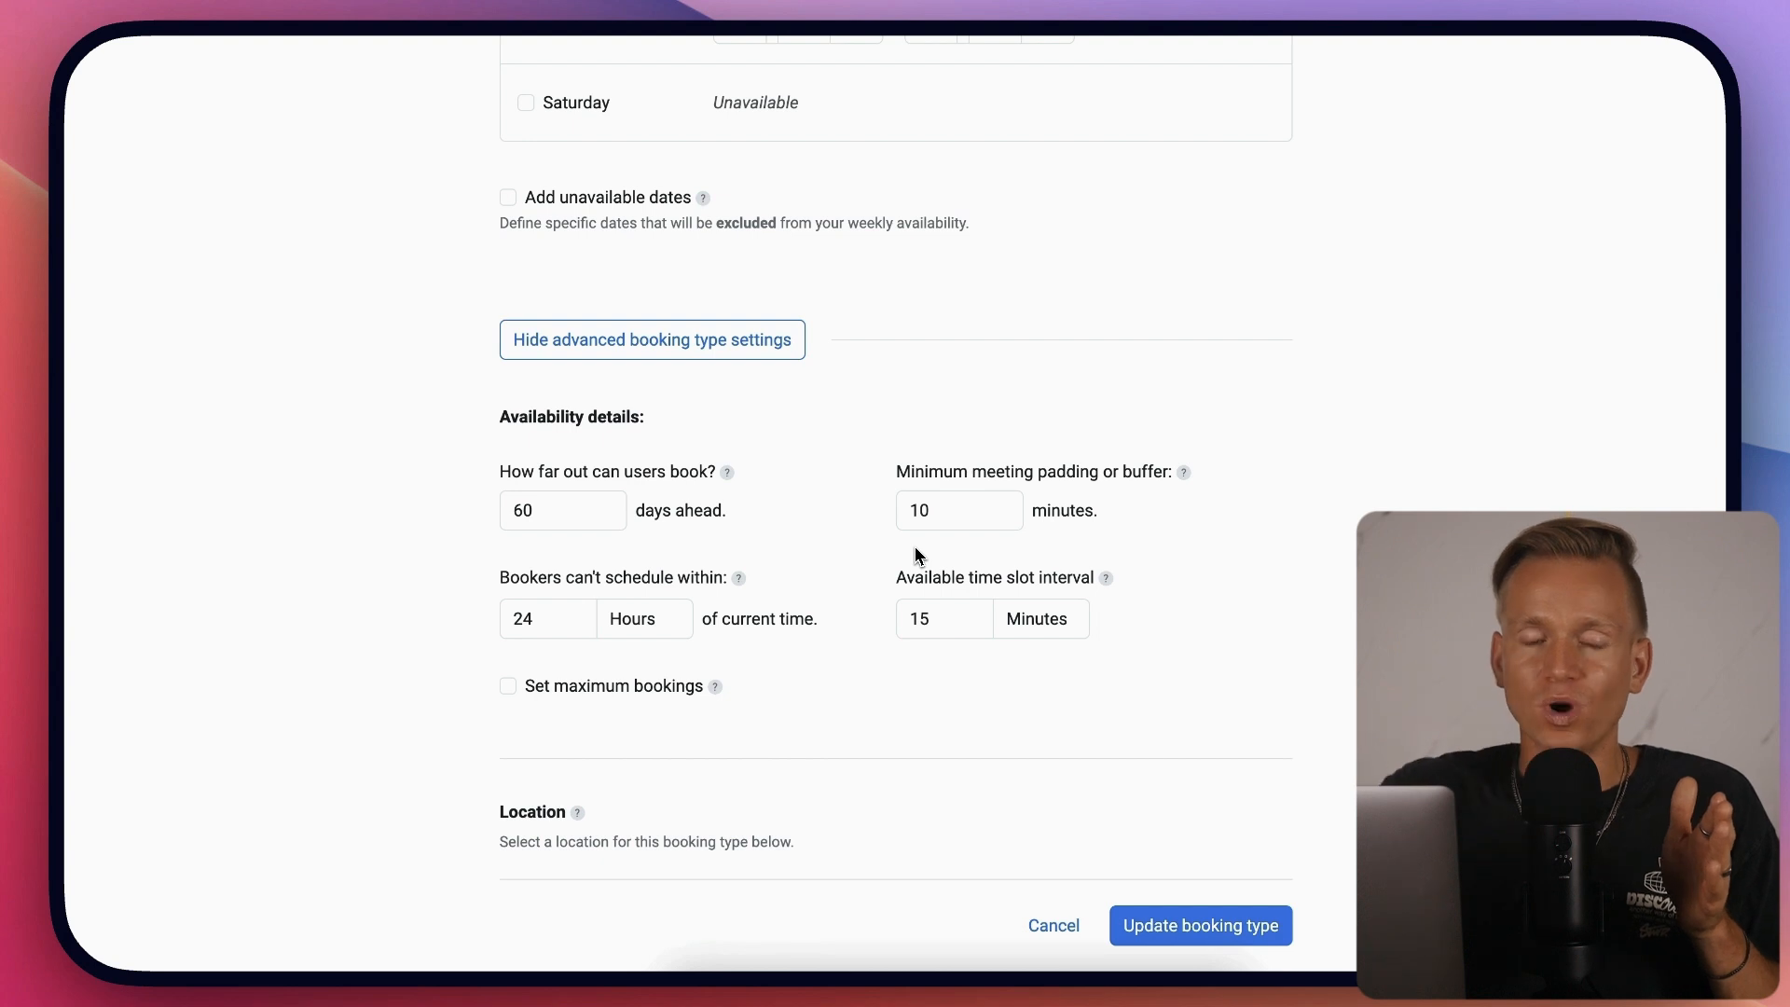
pyautogui.click(545, 613)
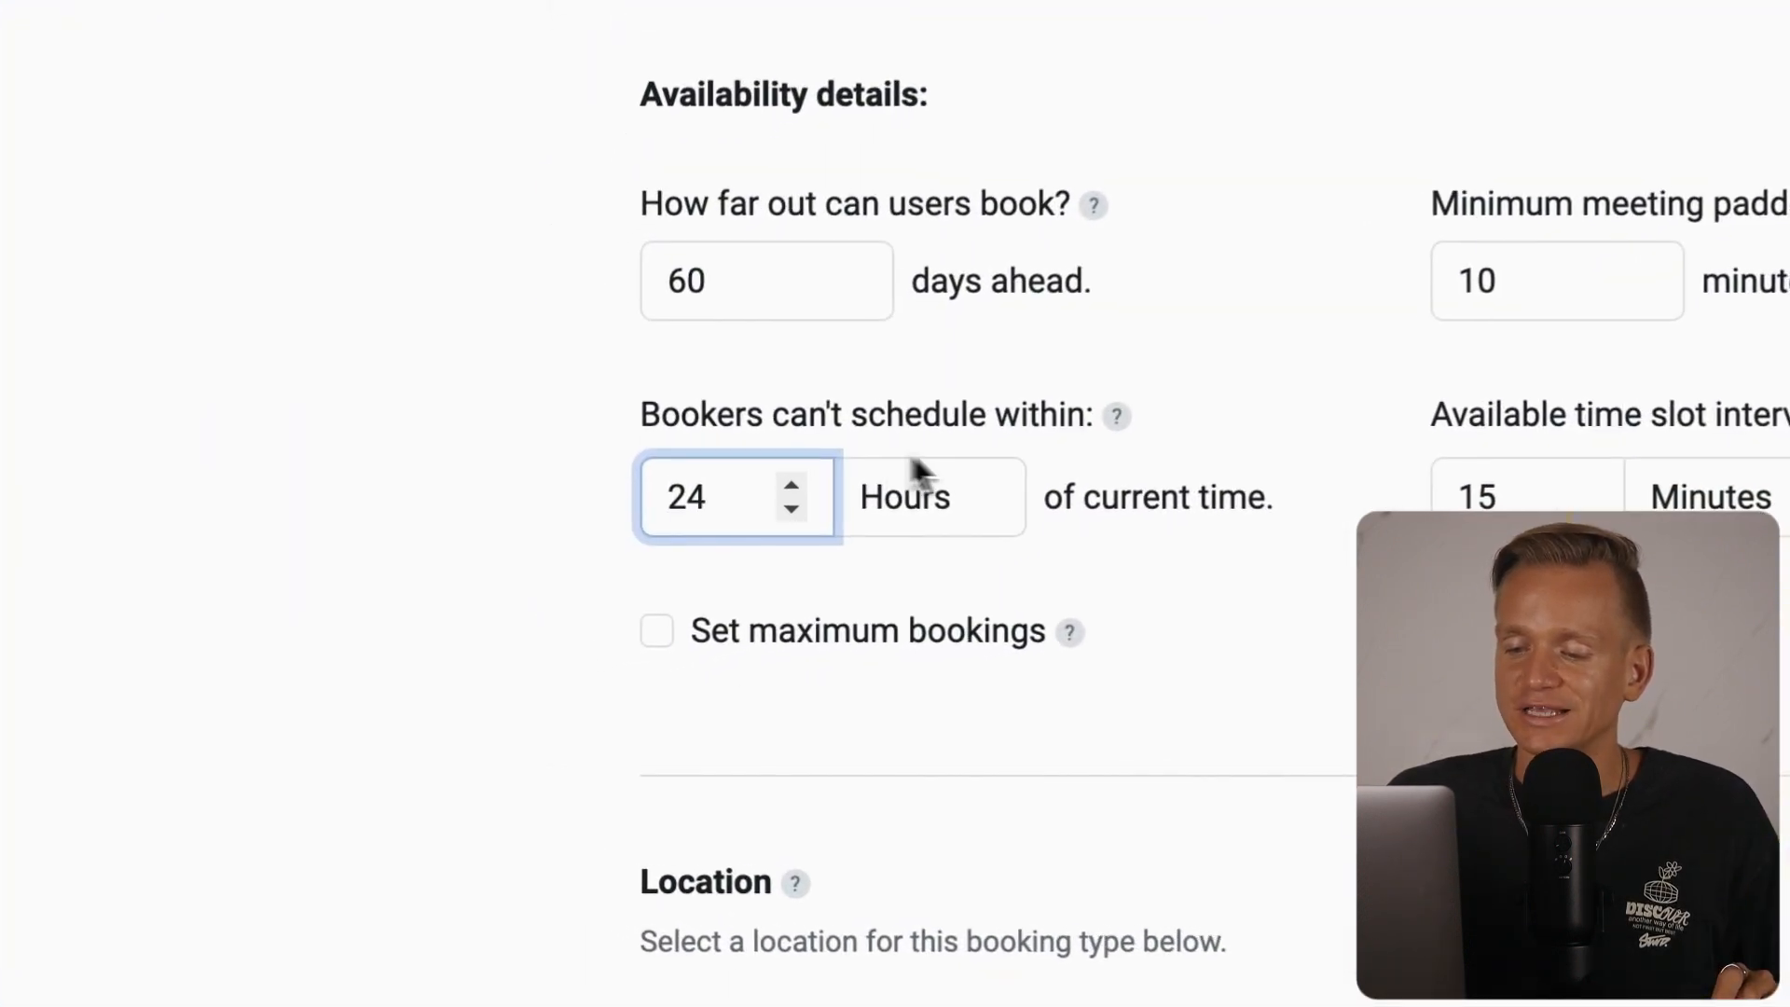
pyautogui.click(1061, 451)
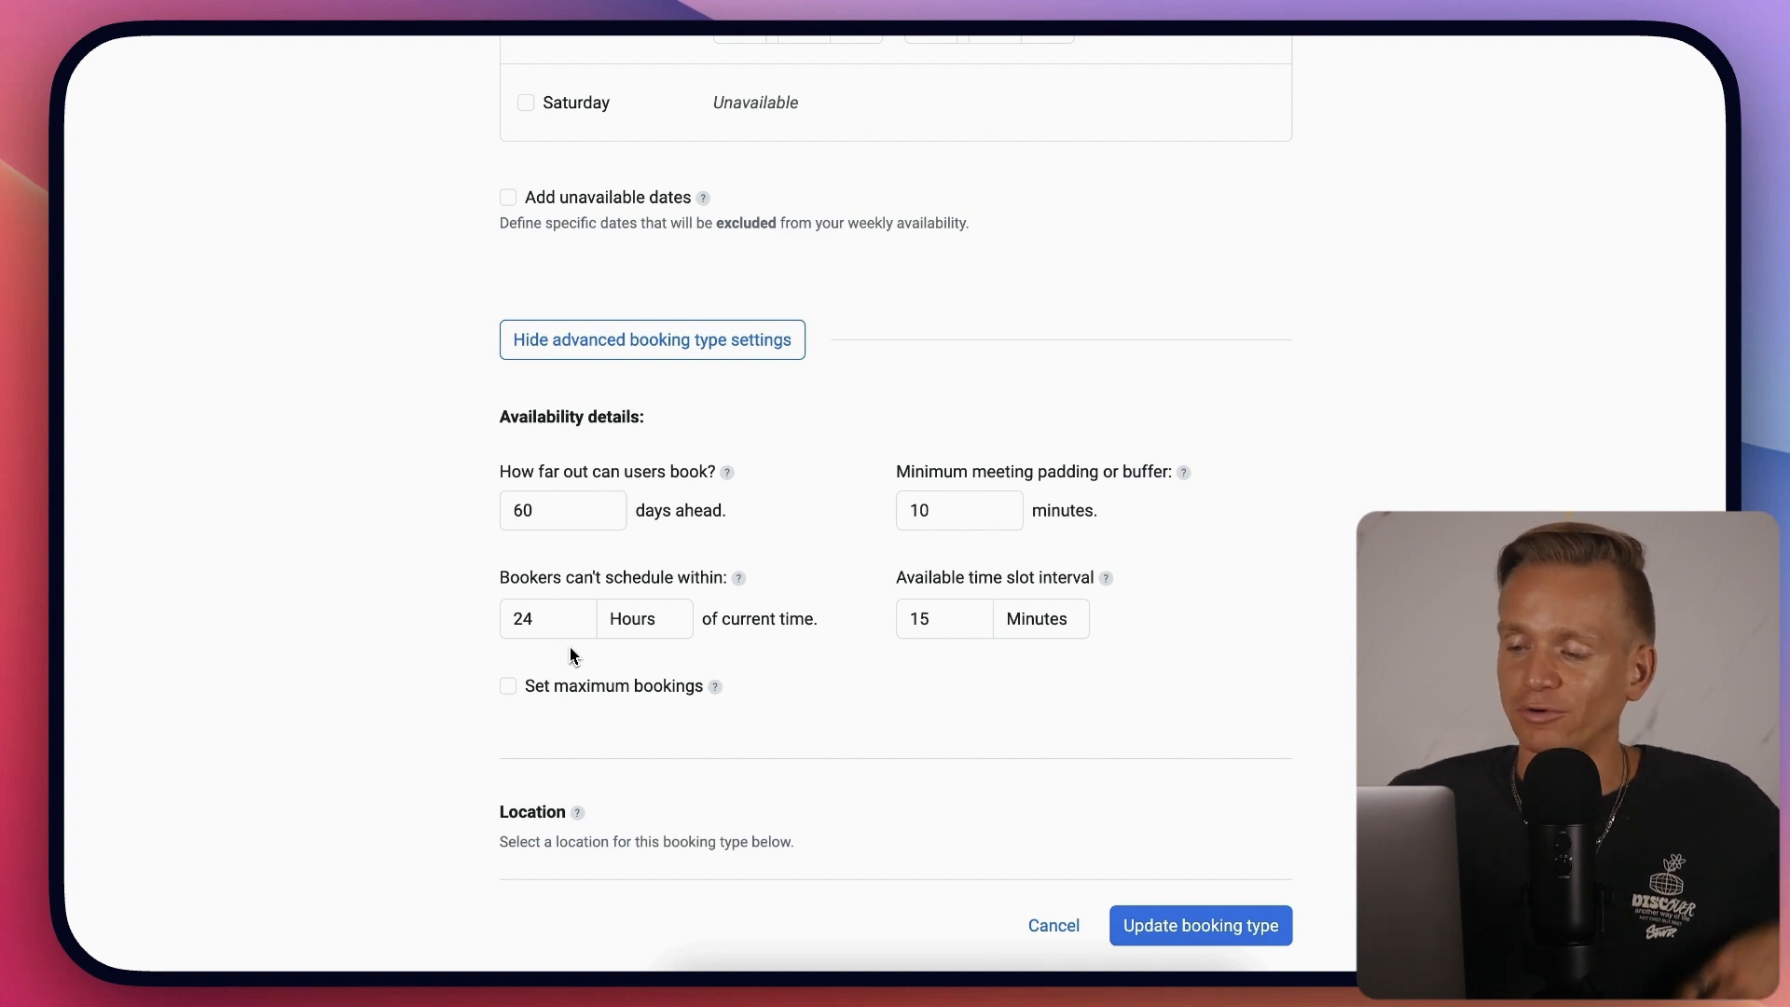
pyautogui.click(945, 608)
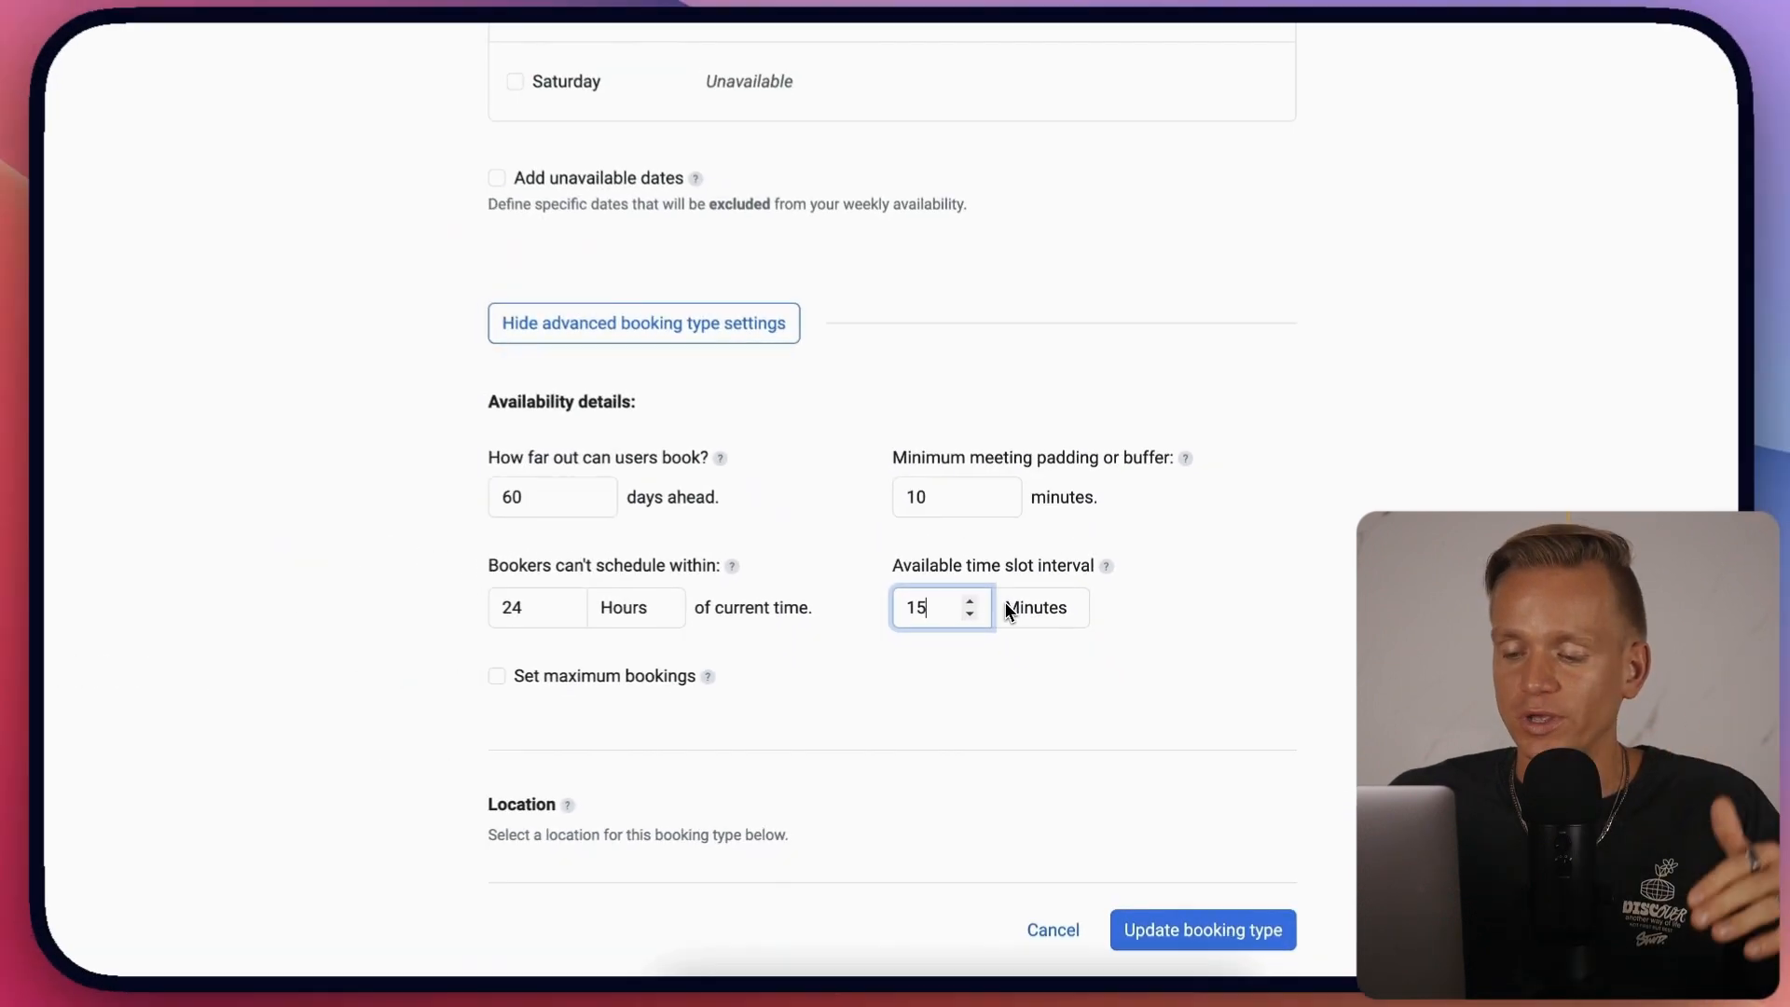
# Review the video conference link sources, and switch the location to No location and back to Online video conference
pyautogui.scroll(-4, 1005, 603)
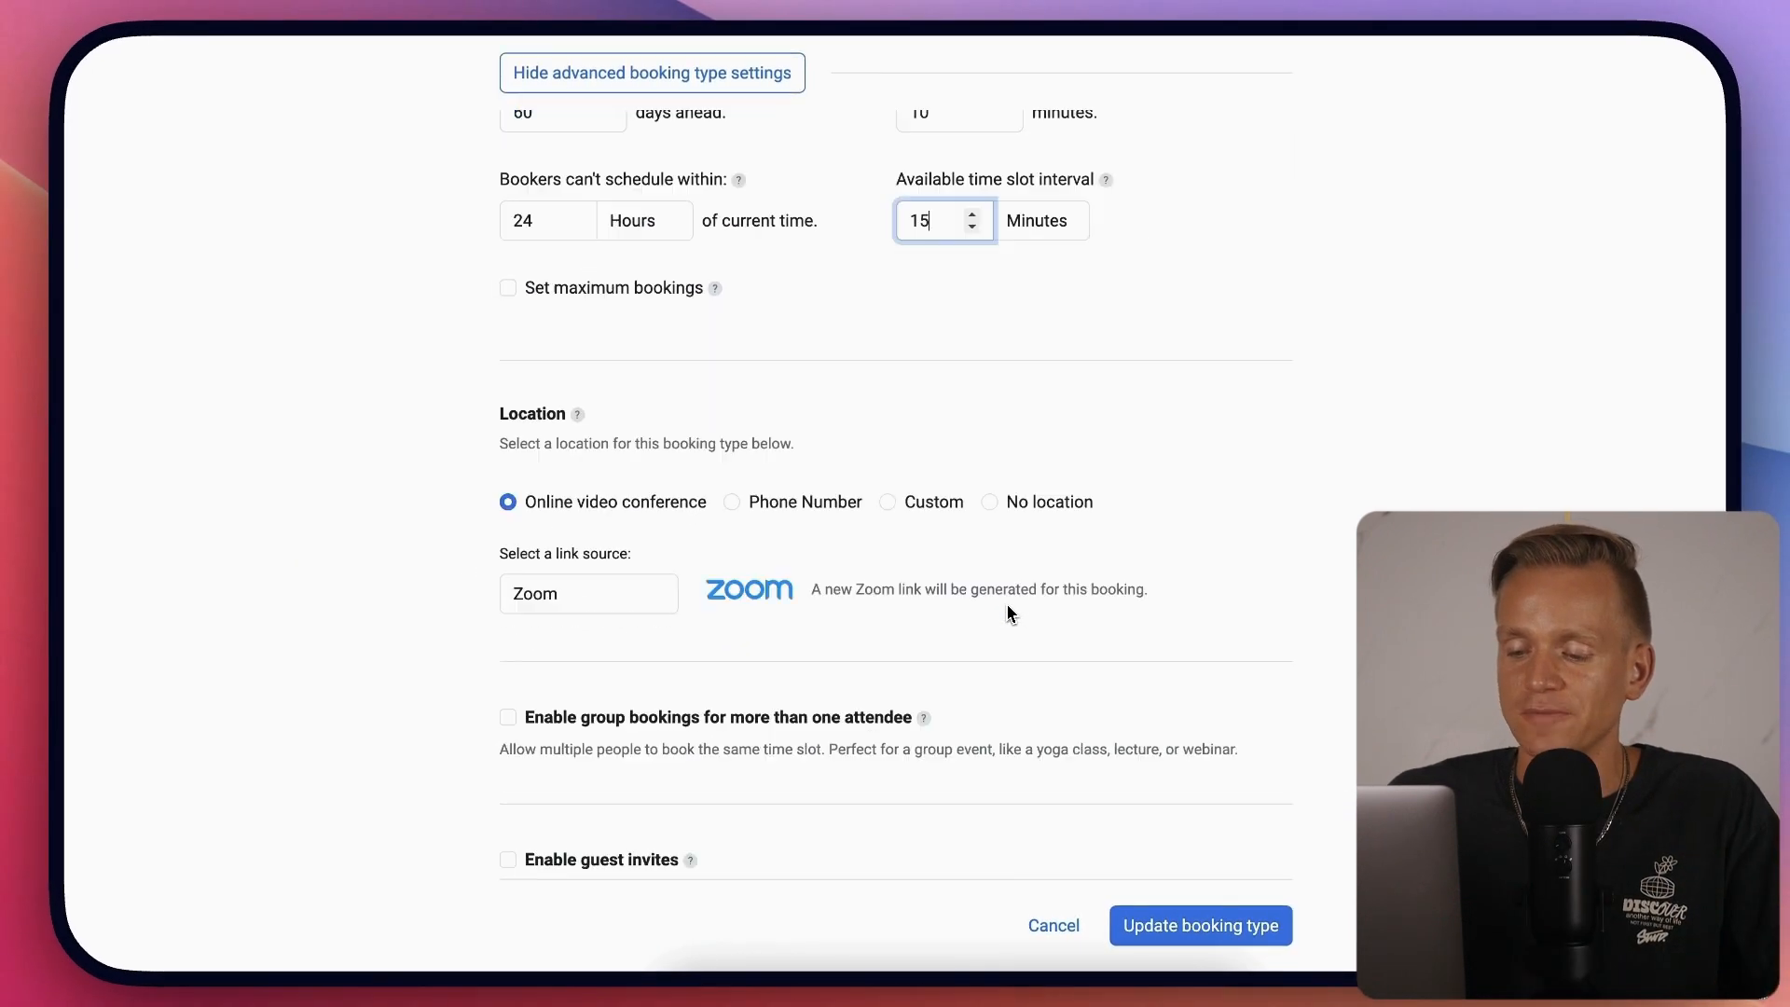
pyautogui.moveTo(519, 307); pyautogui.dragTo(590, 310)
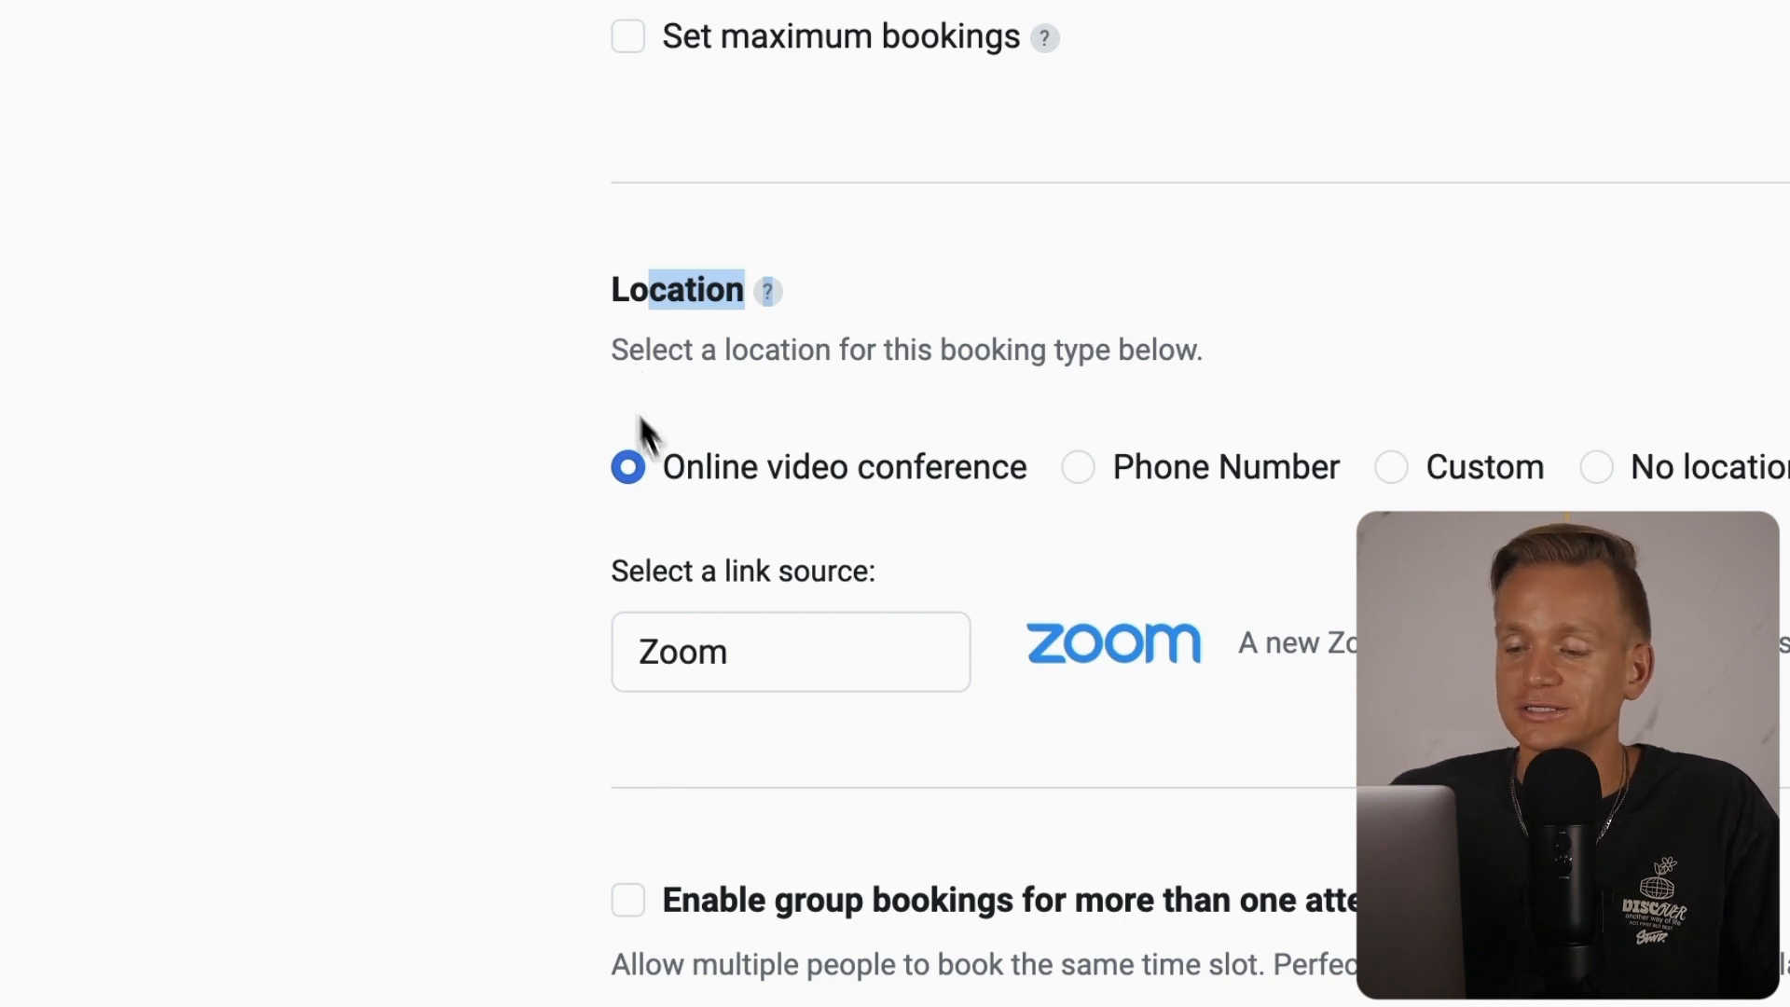
pyautogui.click(751, 685)
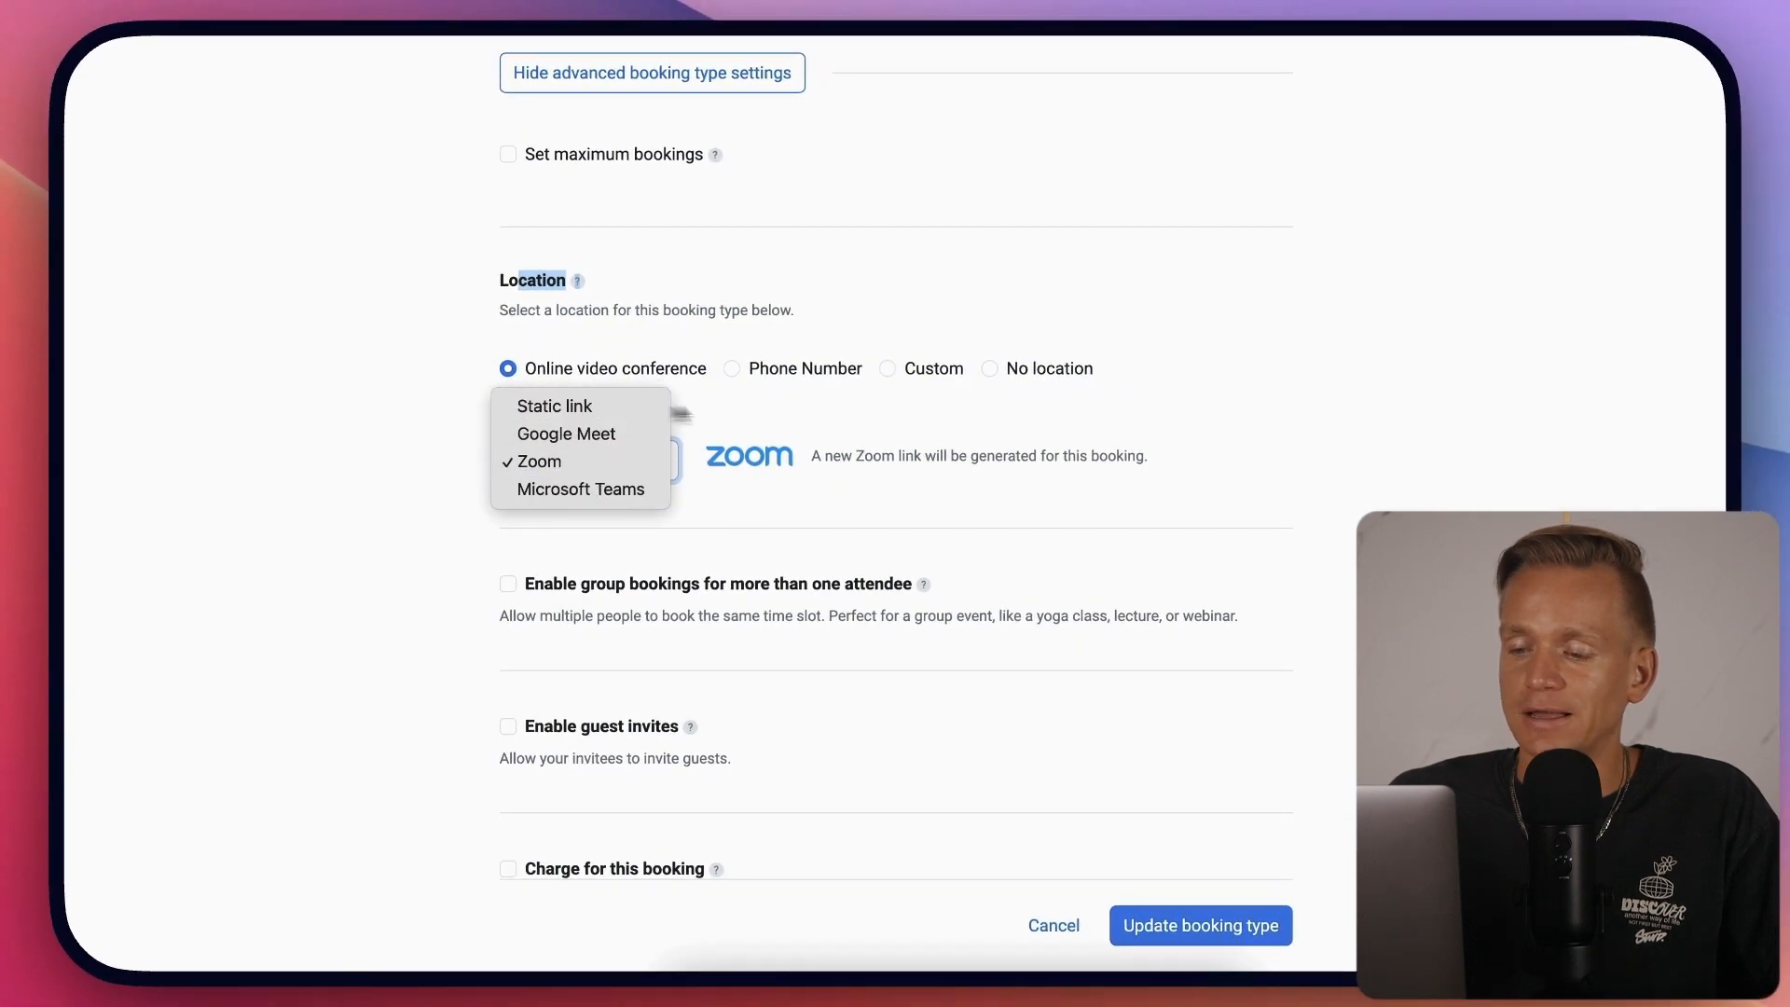
pyautogui.click(803, 427)
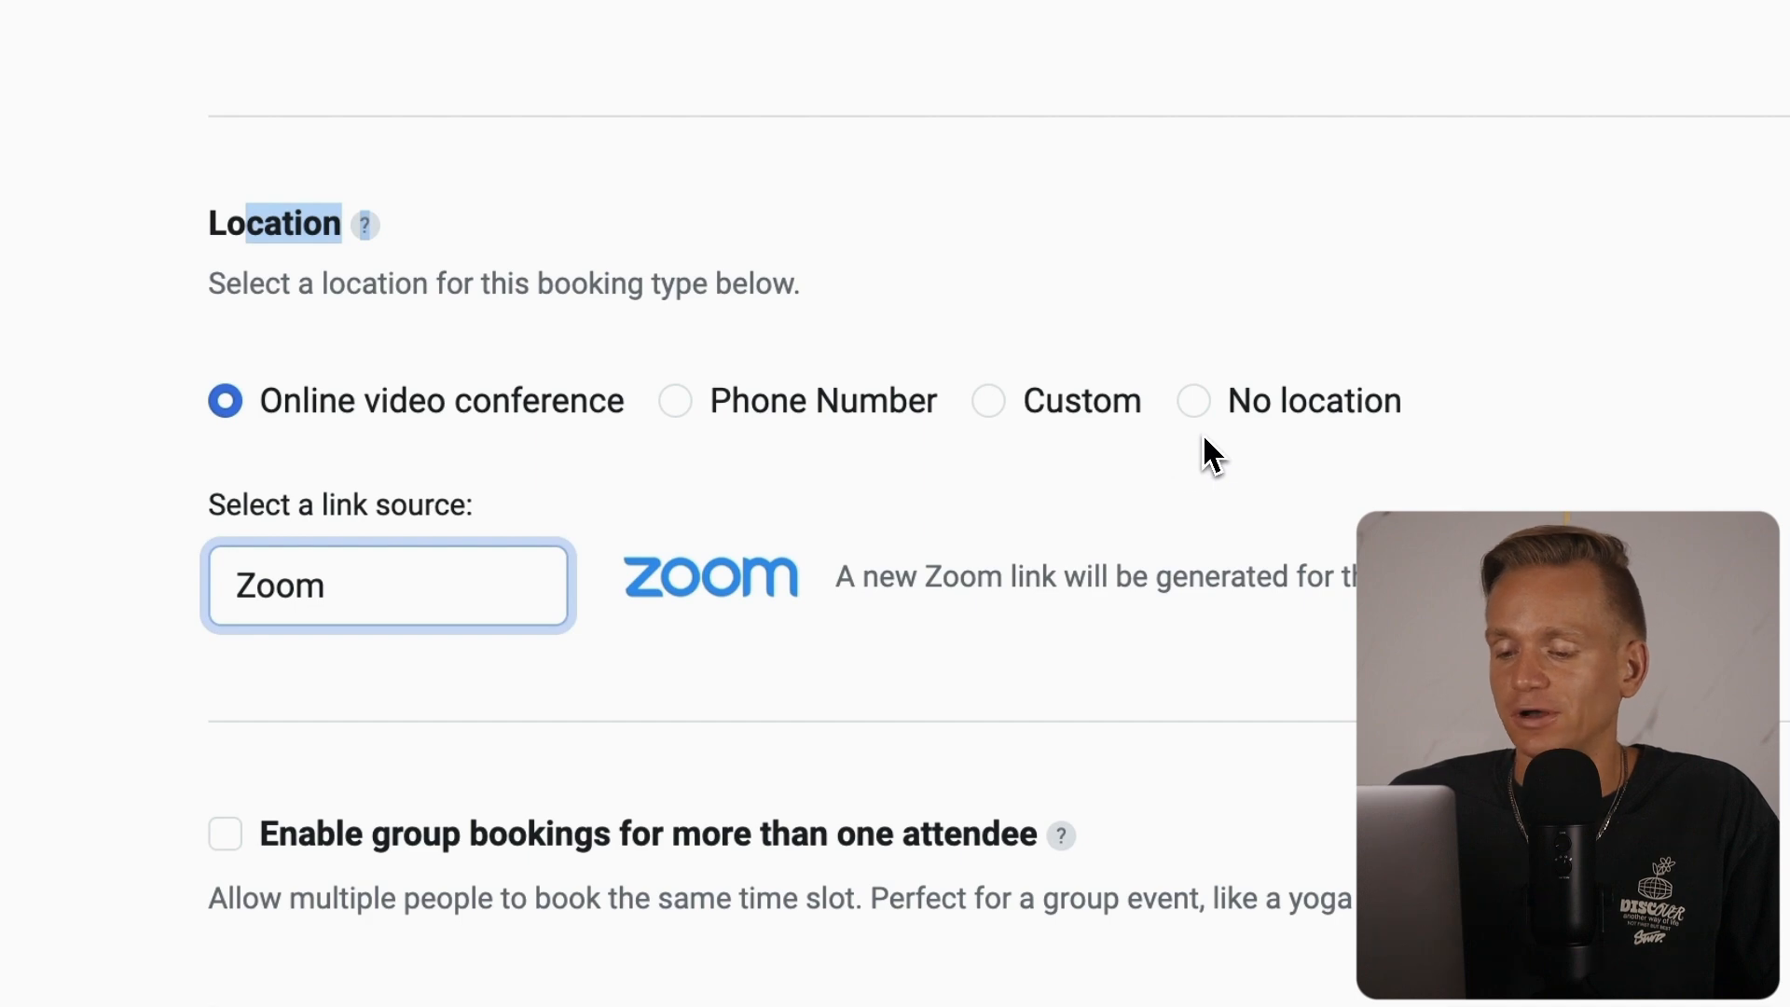
pyautogui.click(1275, 427)
pyautogui.click(487, 416)
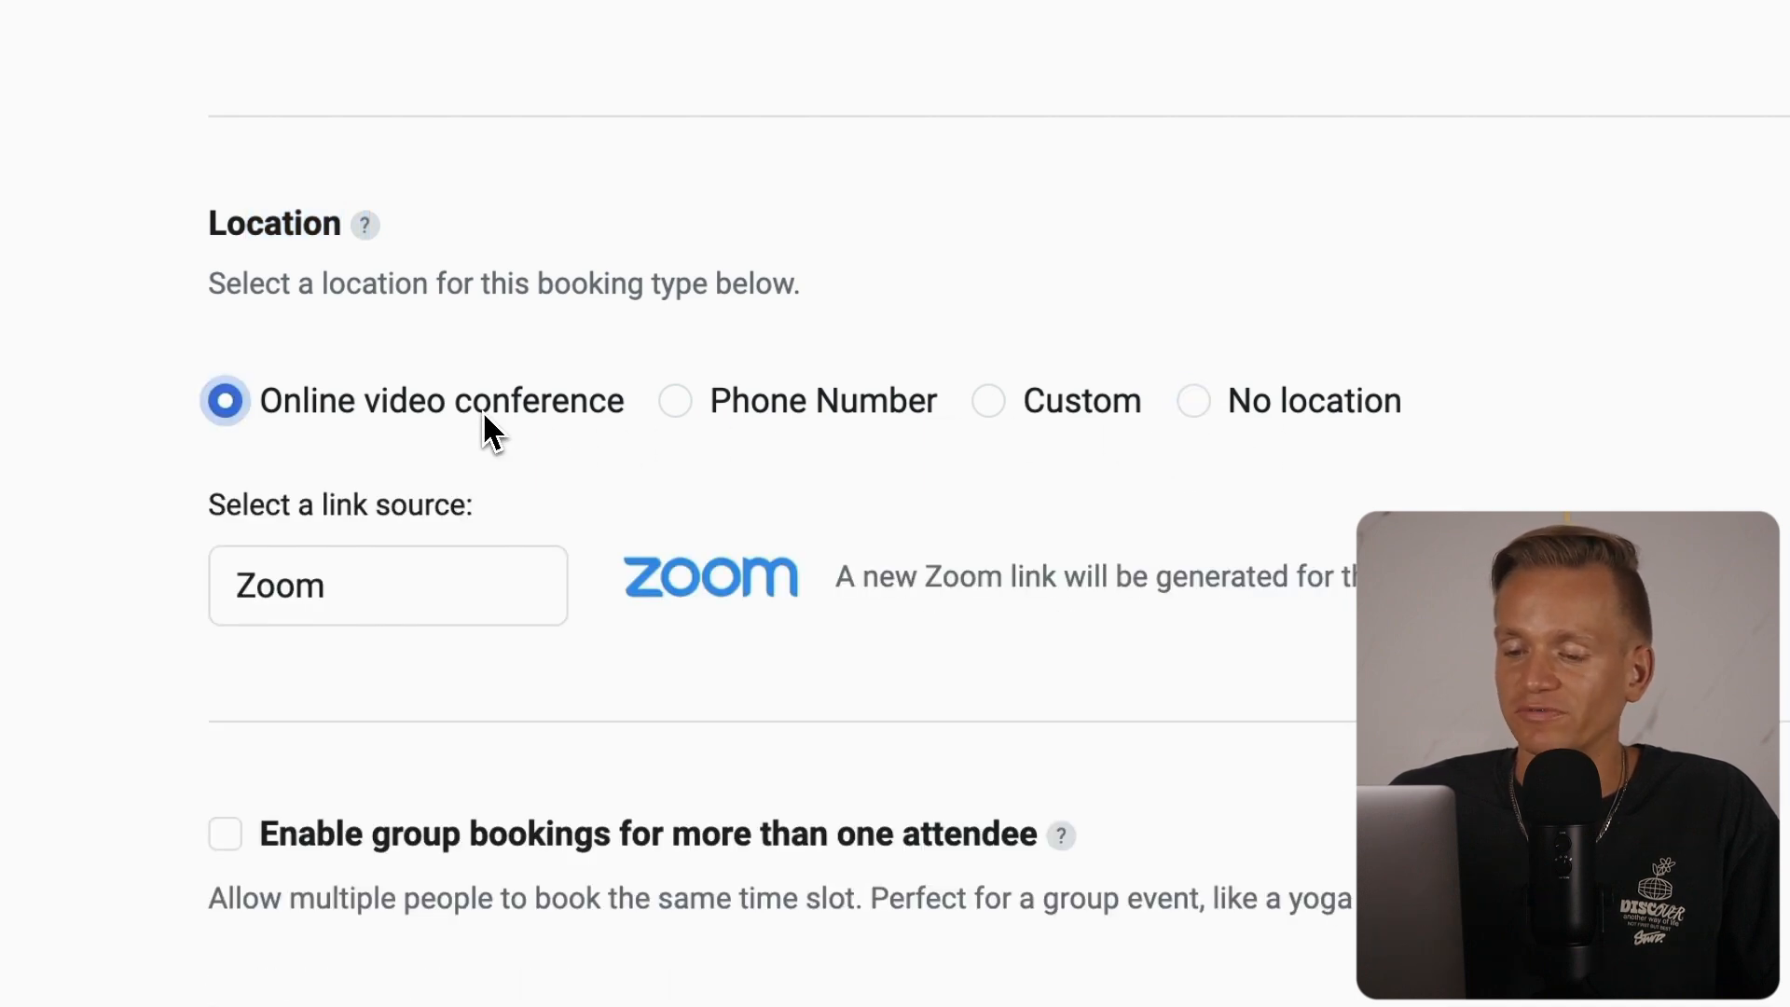
# Review the group booking and guest invite options, and enable charging for this booking
pyautogui.scroll(-3, 587, 546)
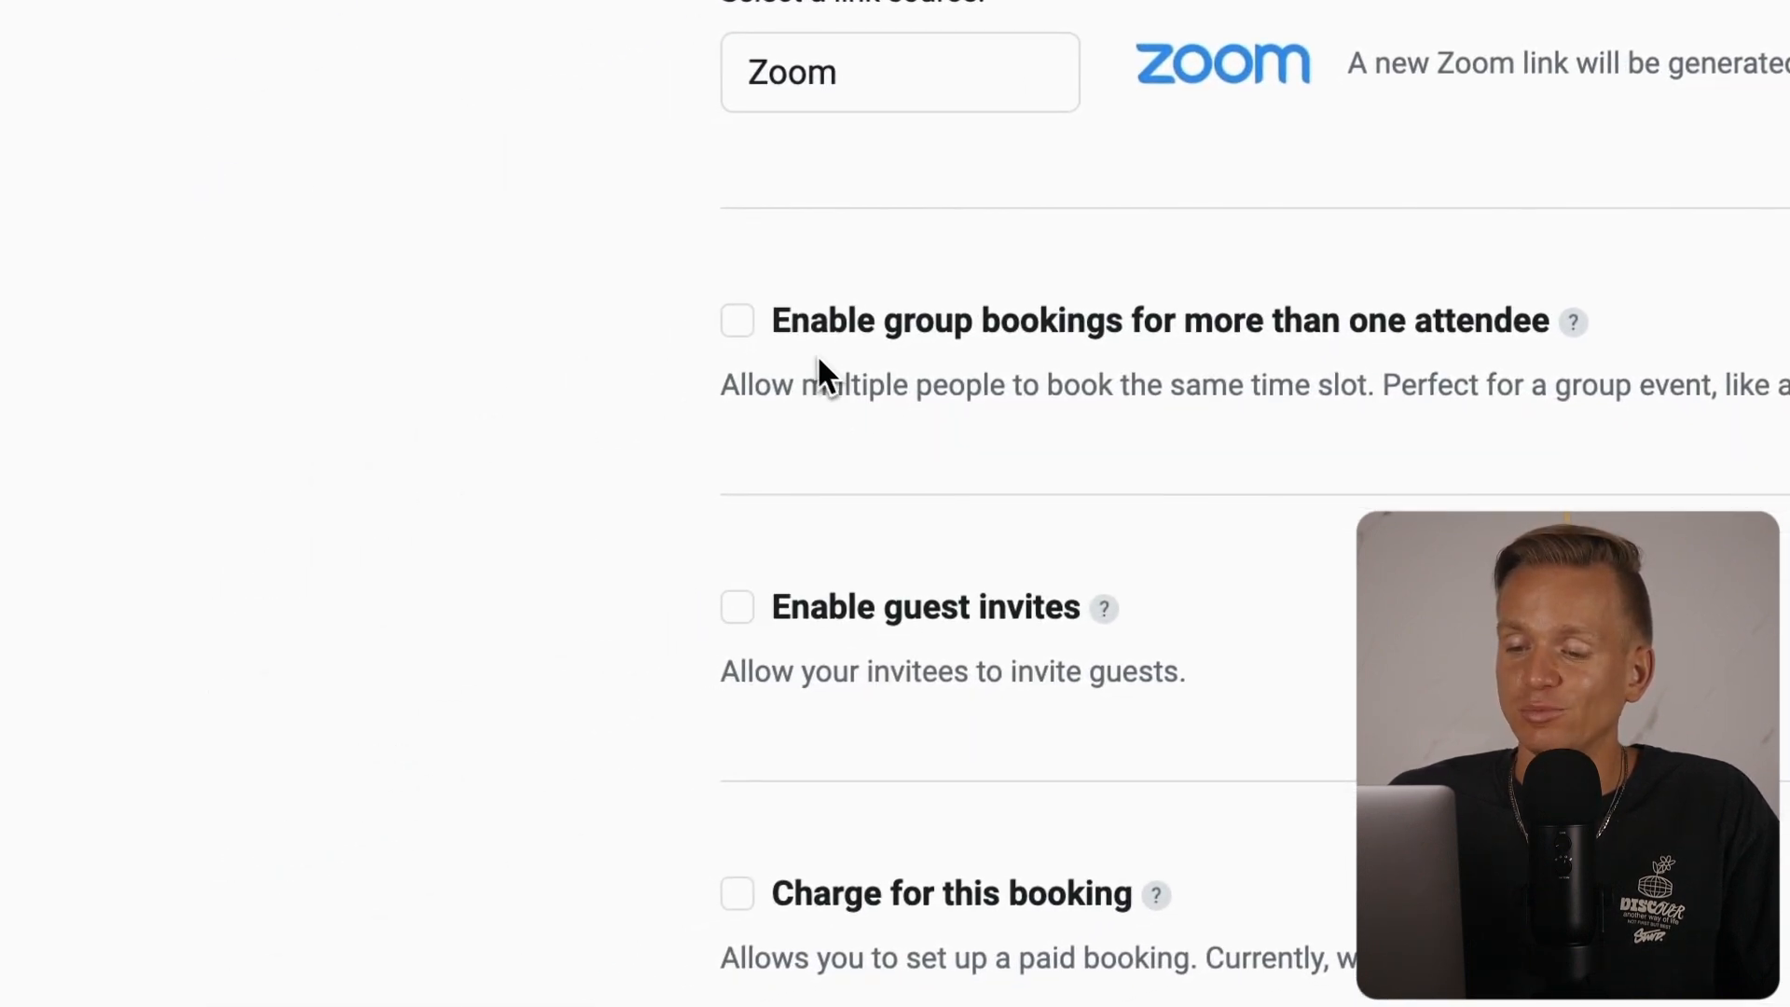
pyautogui.moveTo(900, 343); pyautogui.dragTo(1038, 425)
pyautogui.click(847, 640)
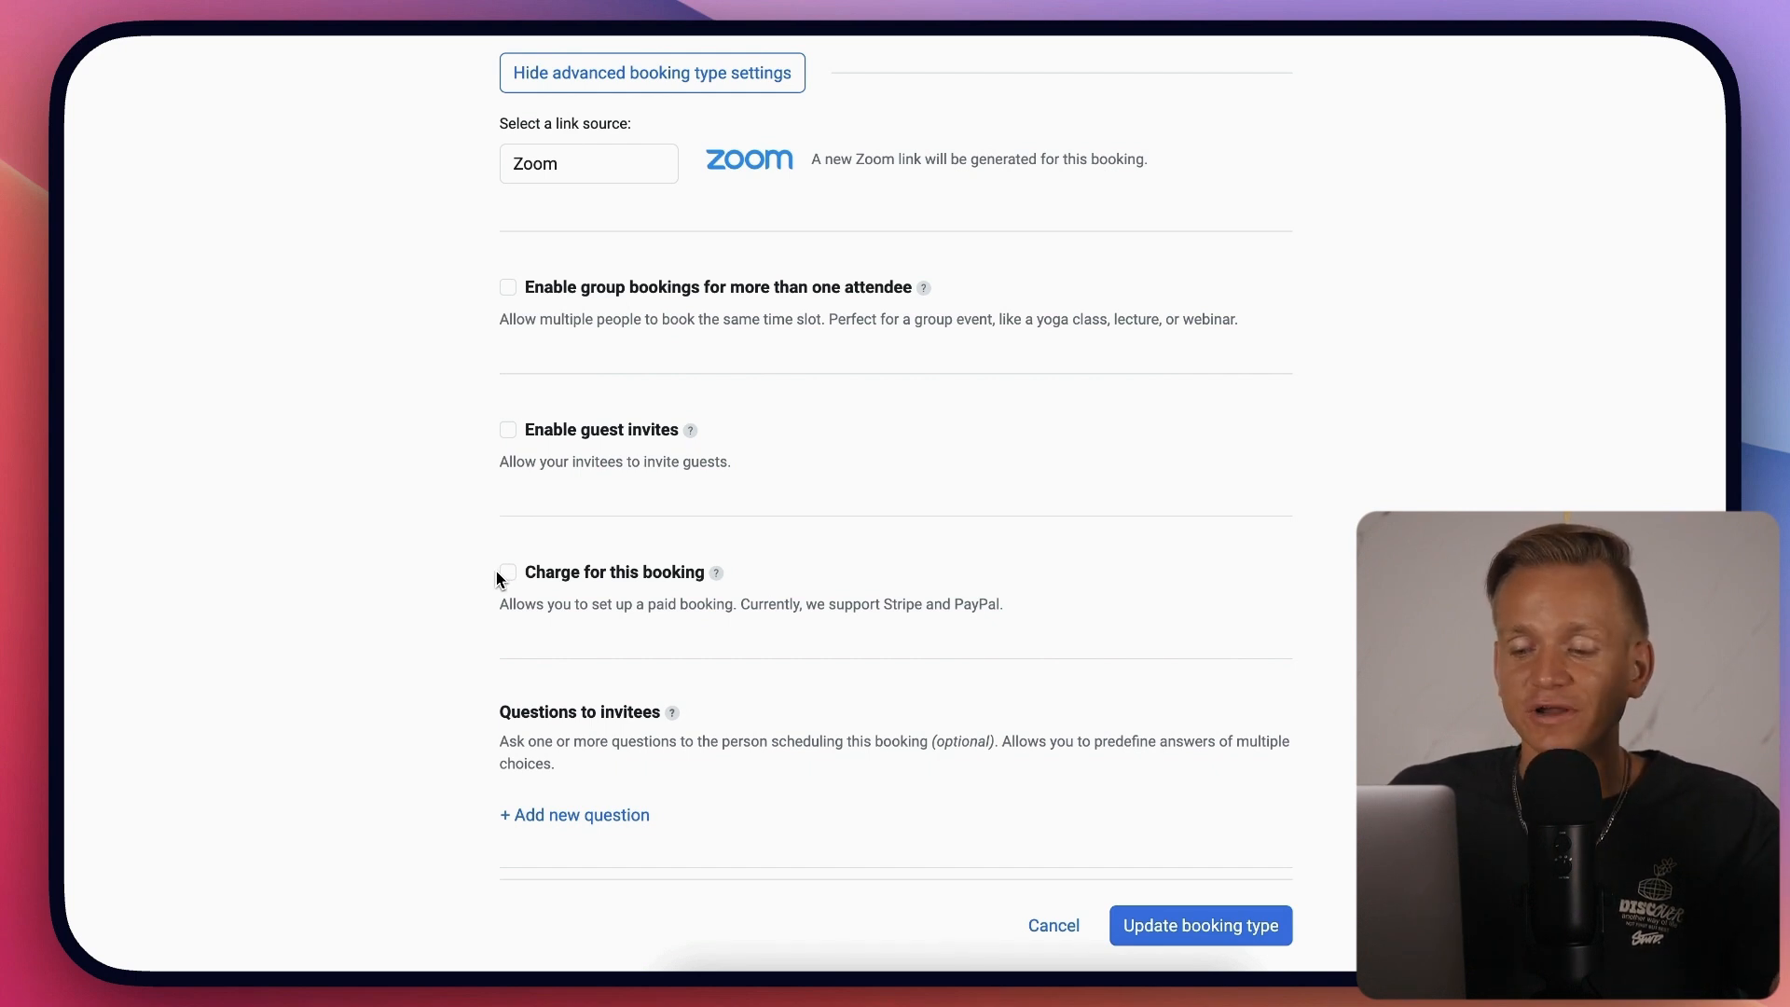
pyautogui.scroll(20, 503, 585)
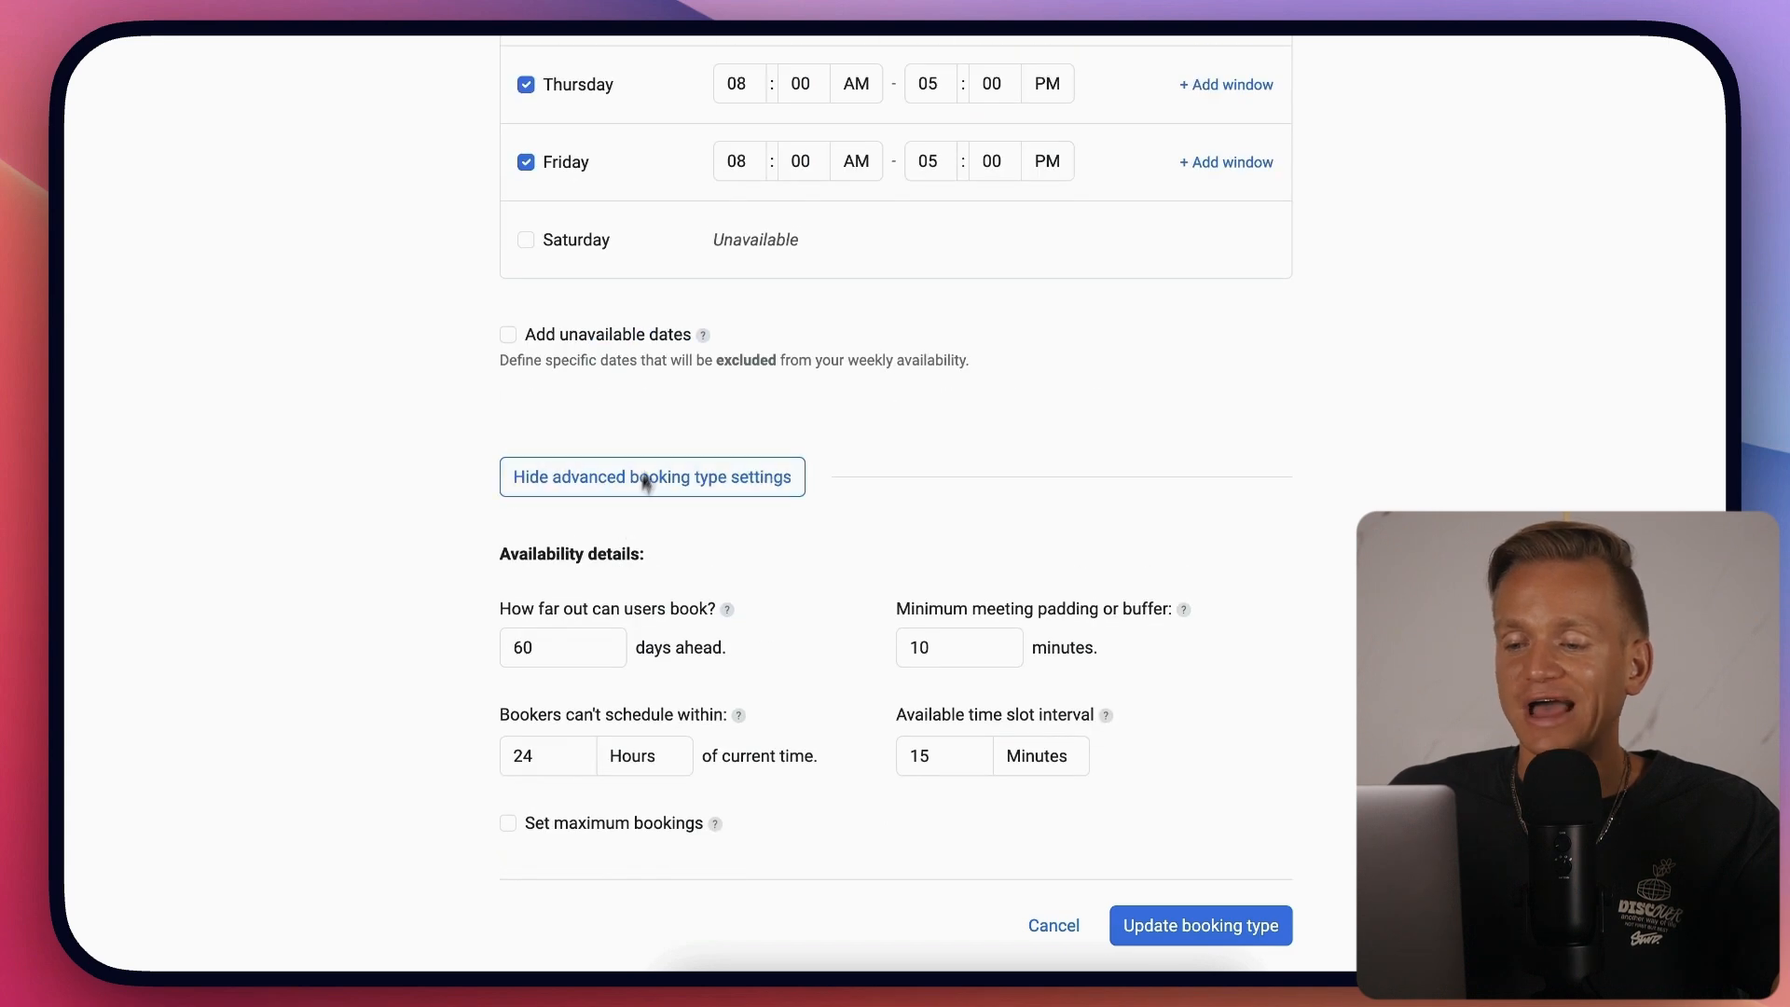
pyautogui.scroll(-20, 650, 416)
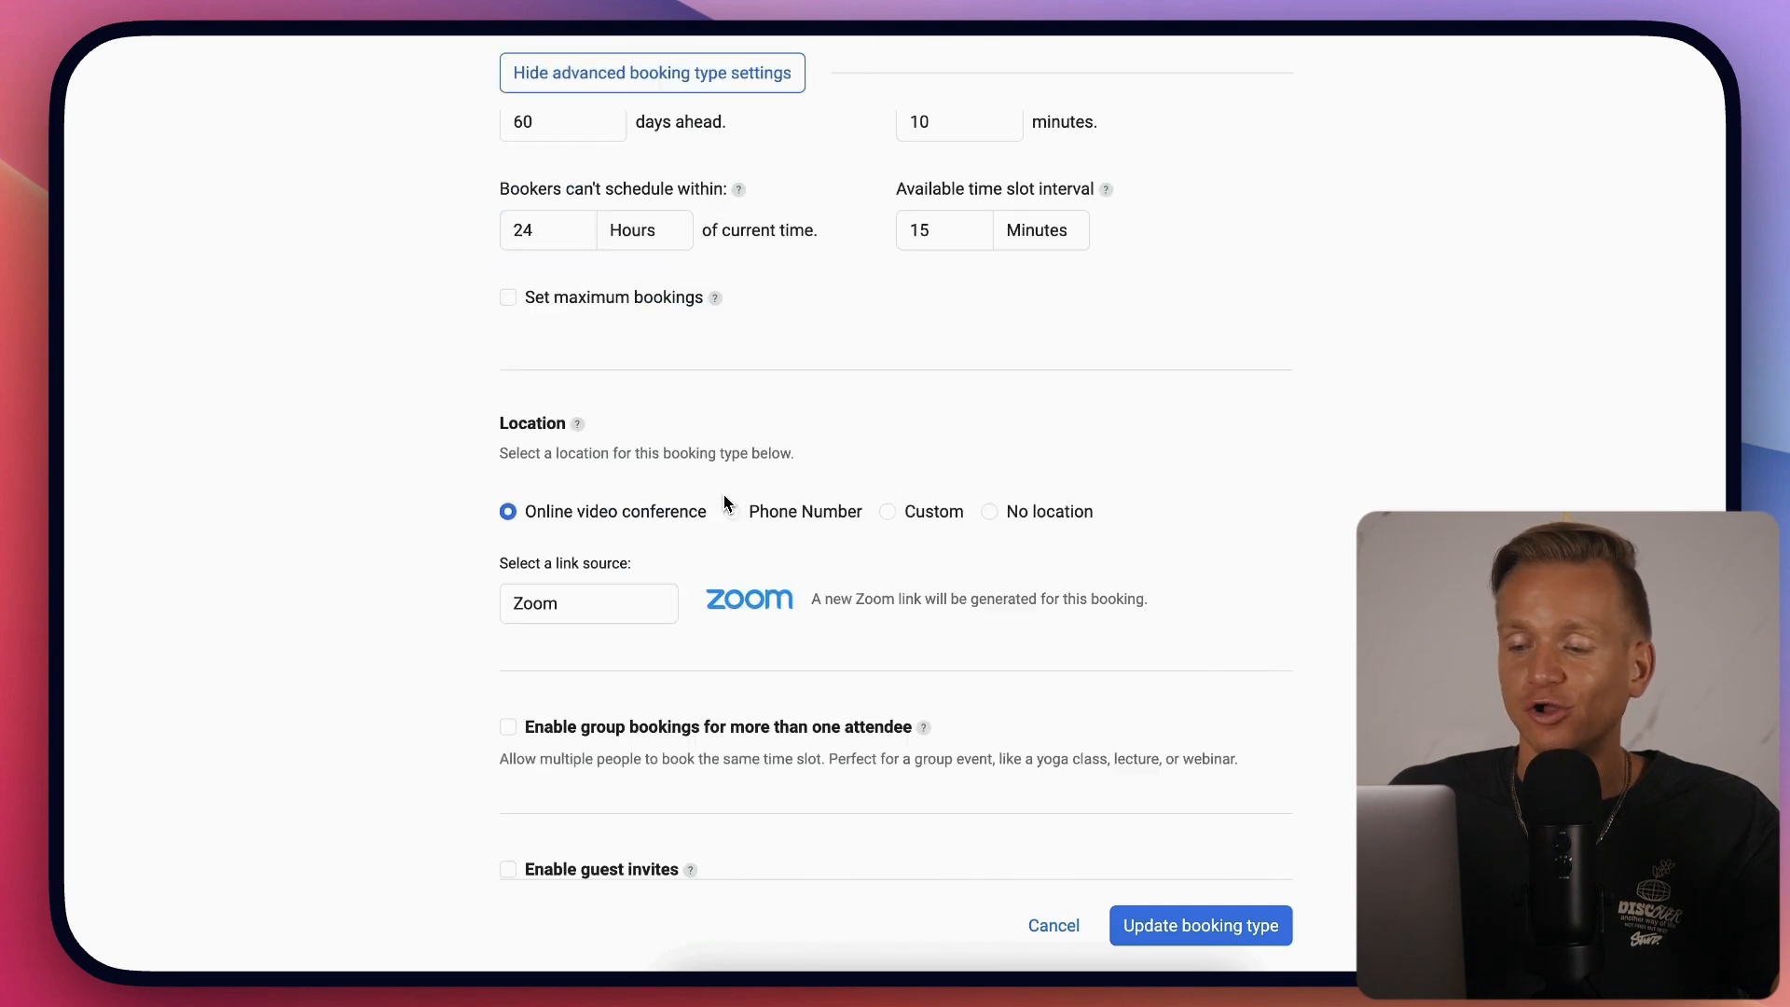
pyautogui.scroll(-2, 724, 501)
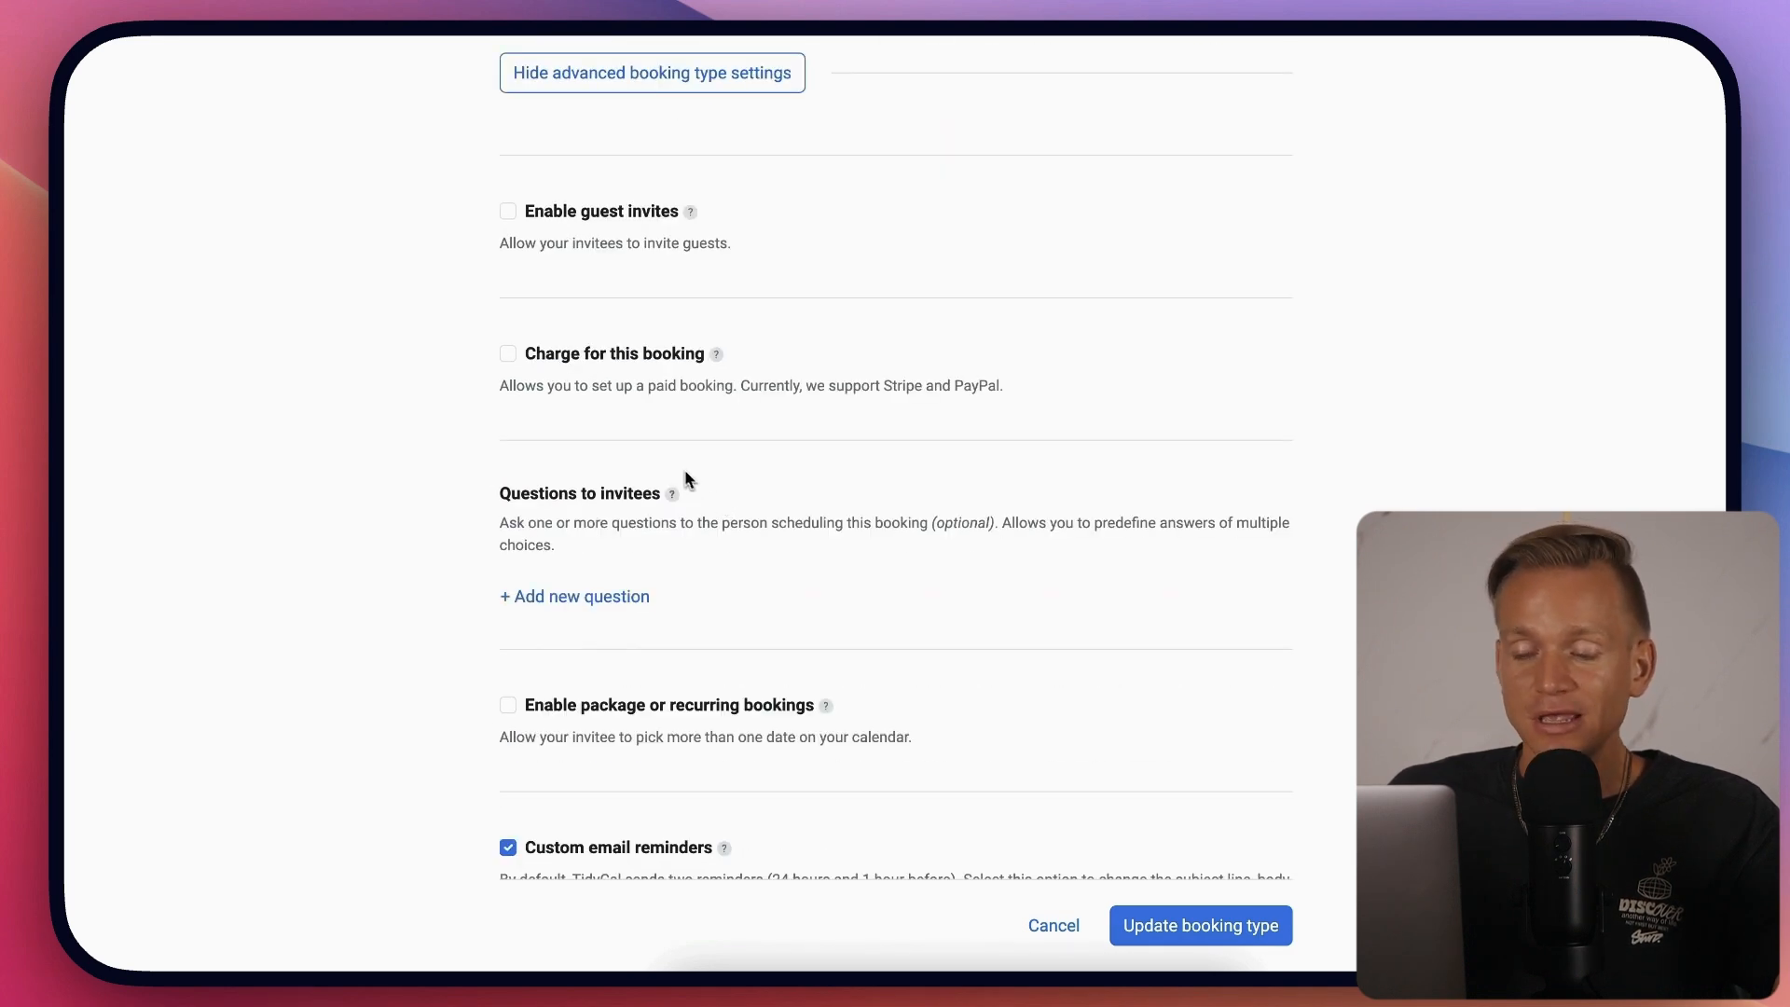
pyautogui.click(508, 357)
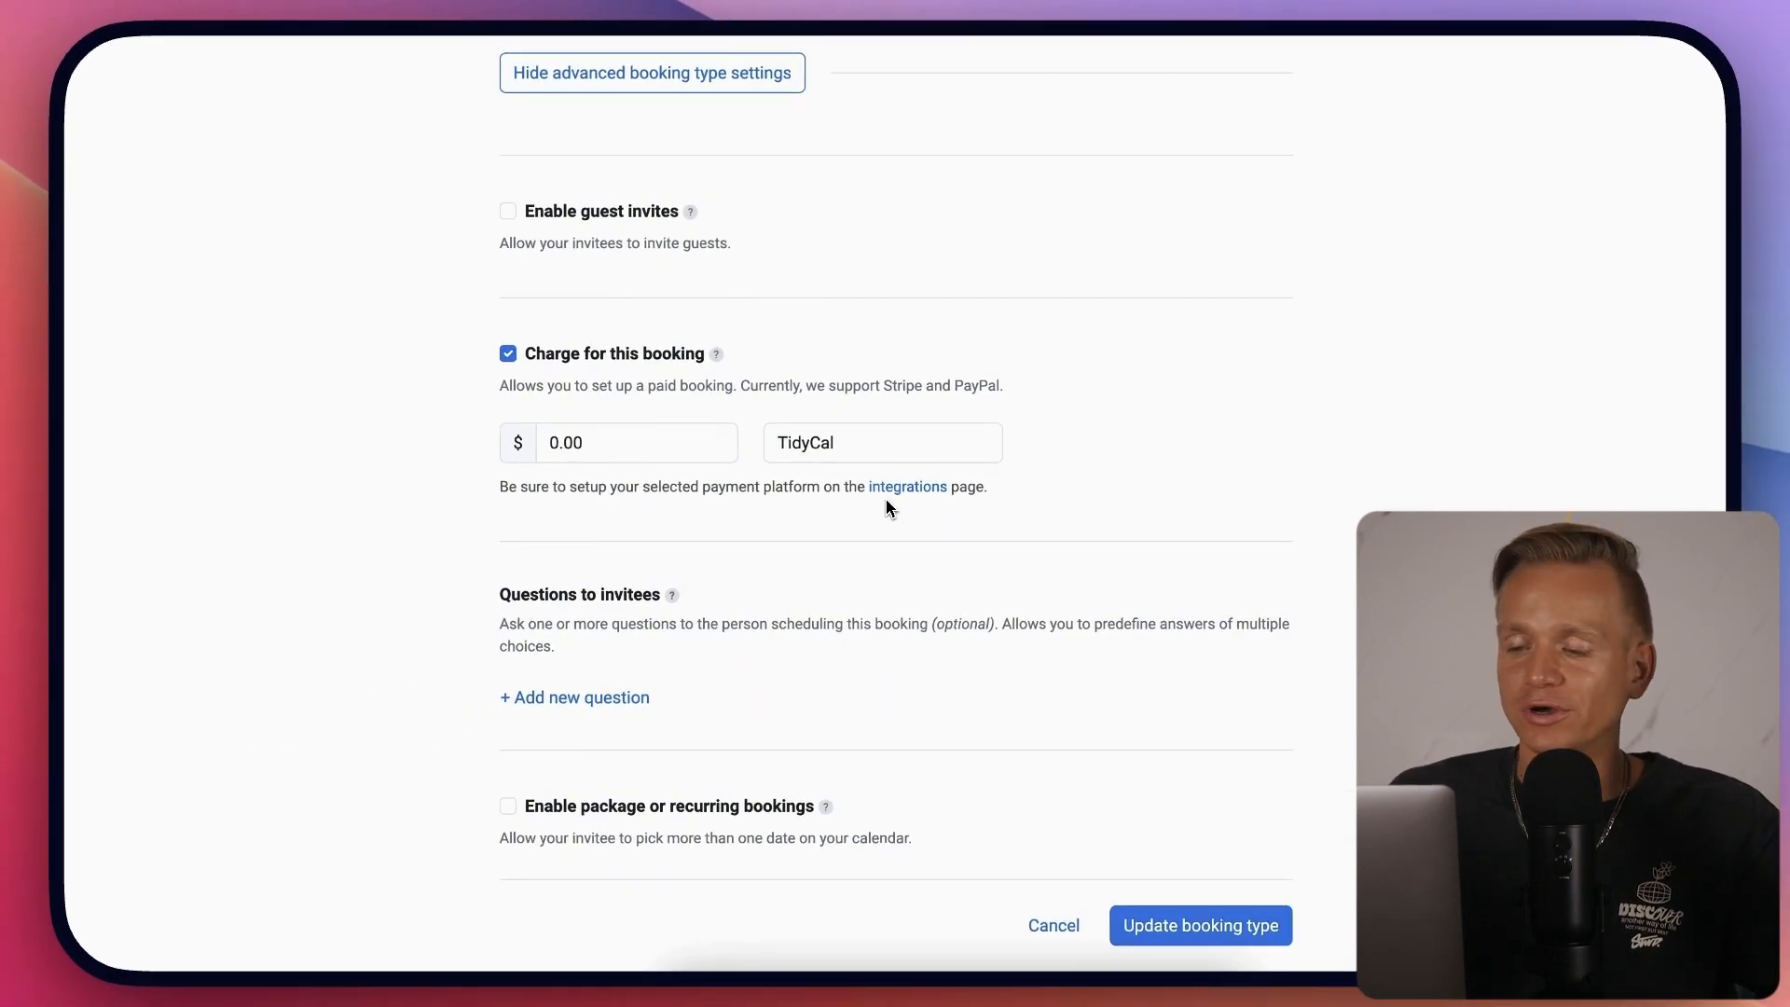
# Enable package or recurring bookings and review the description of that option
pyautogui.scroll(-2, 606, 522)
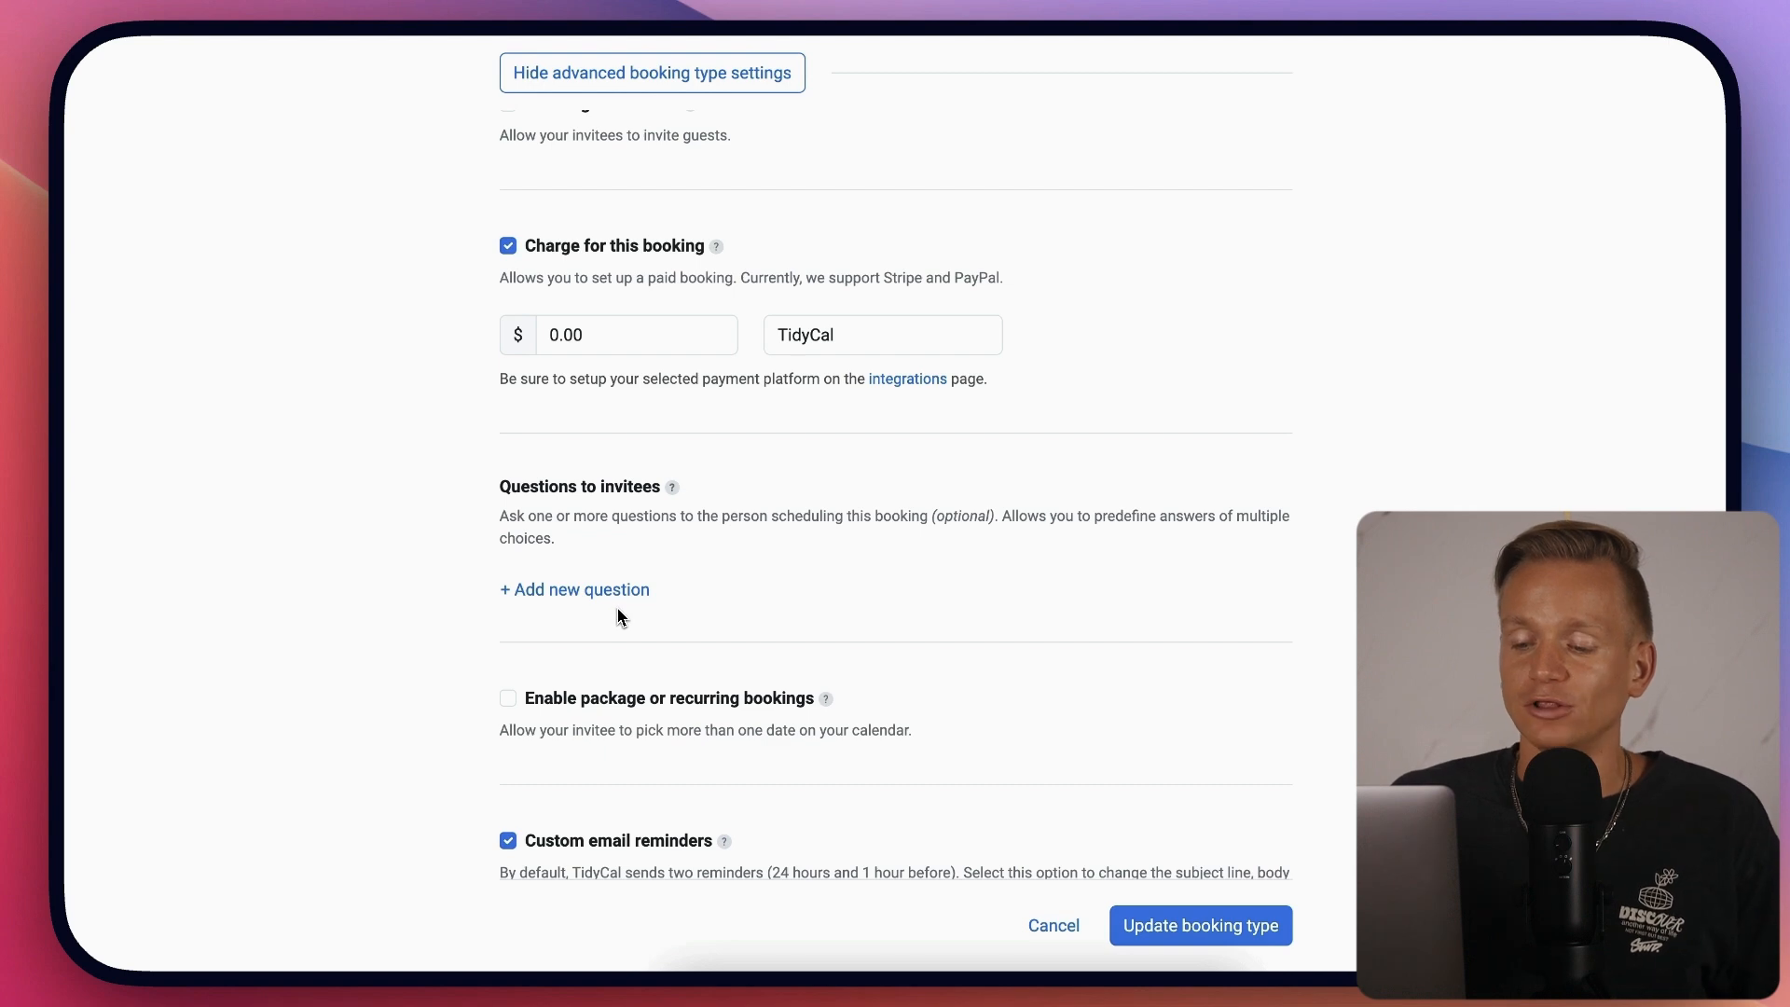
pyautogui.scroll(-5, 619, 607)
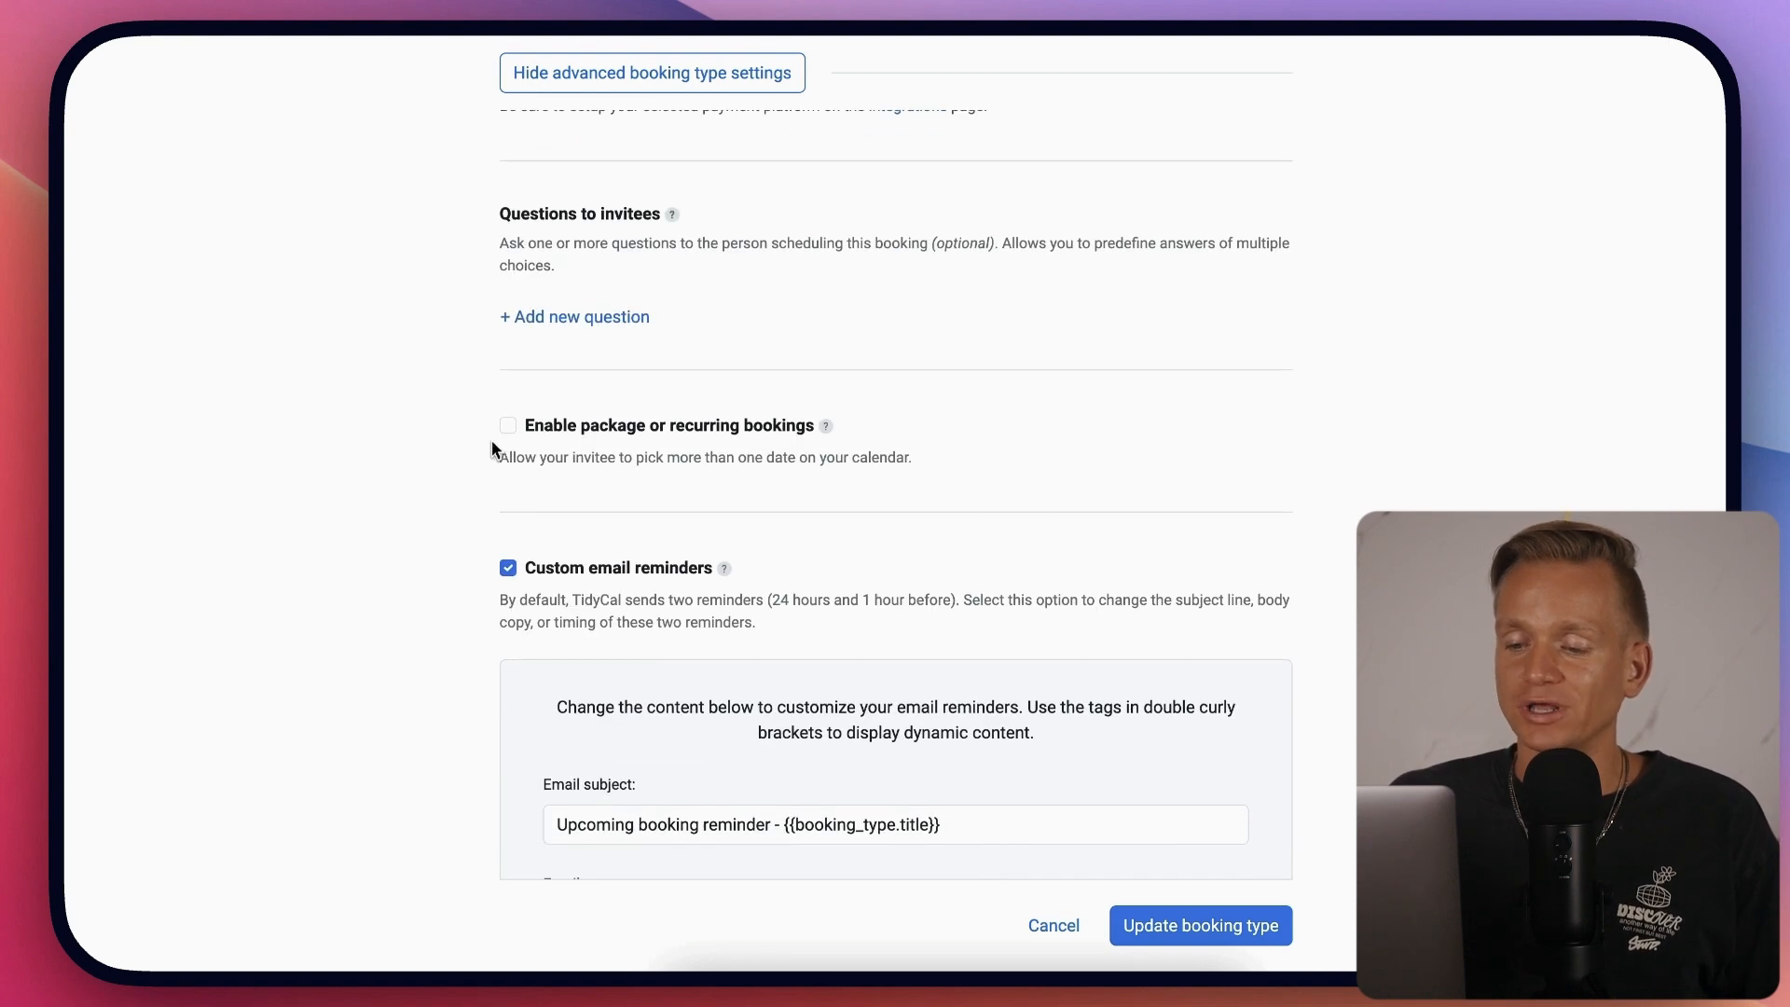
pyautogui.click(508, 426)
pyautogui.moveTo(582, 441); pyautogui.dragTo(642, 448)
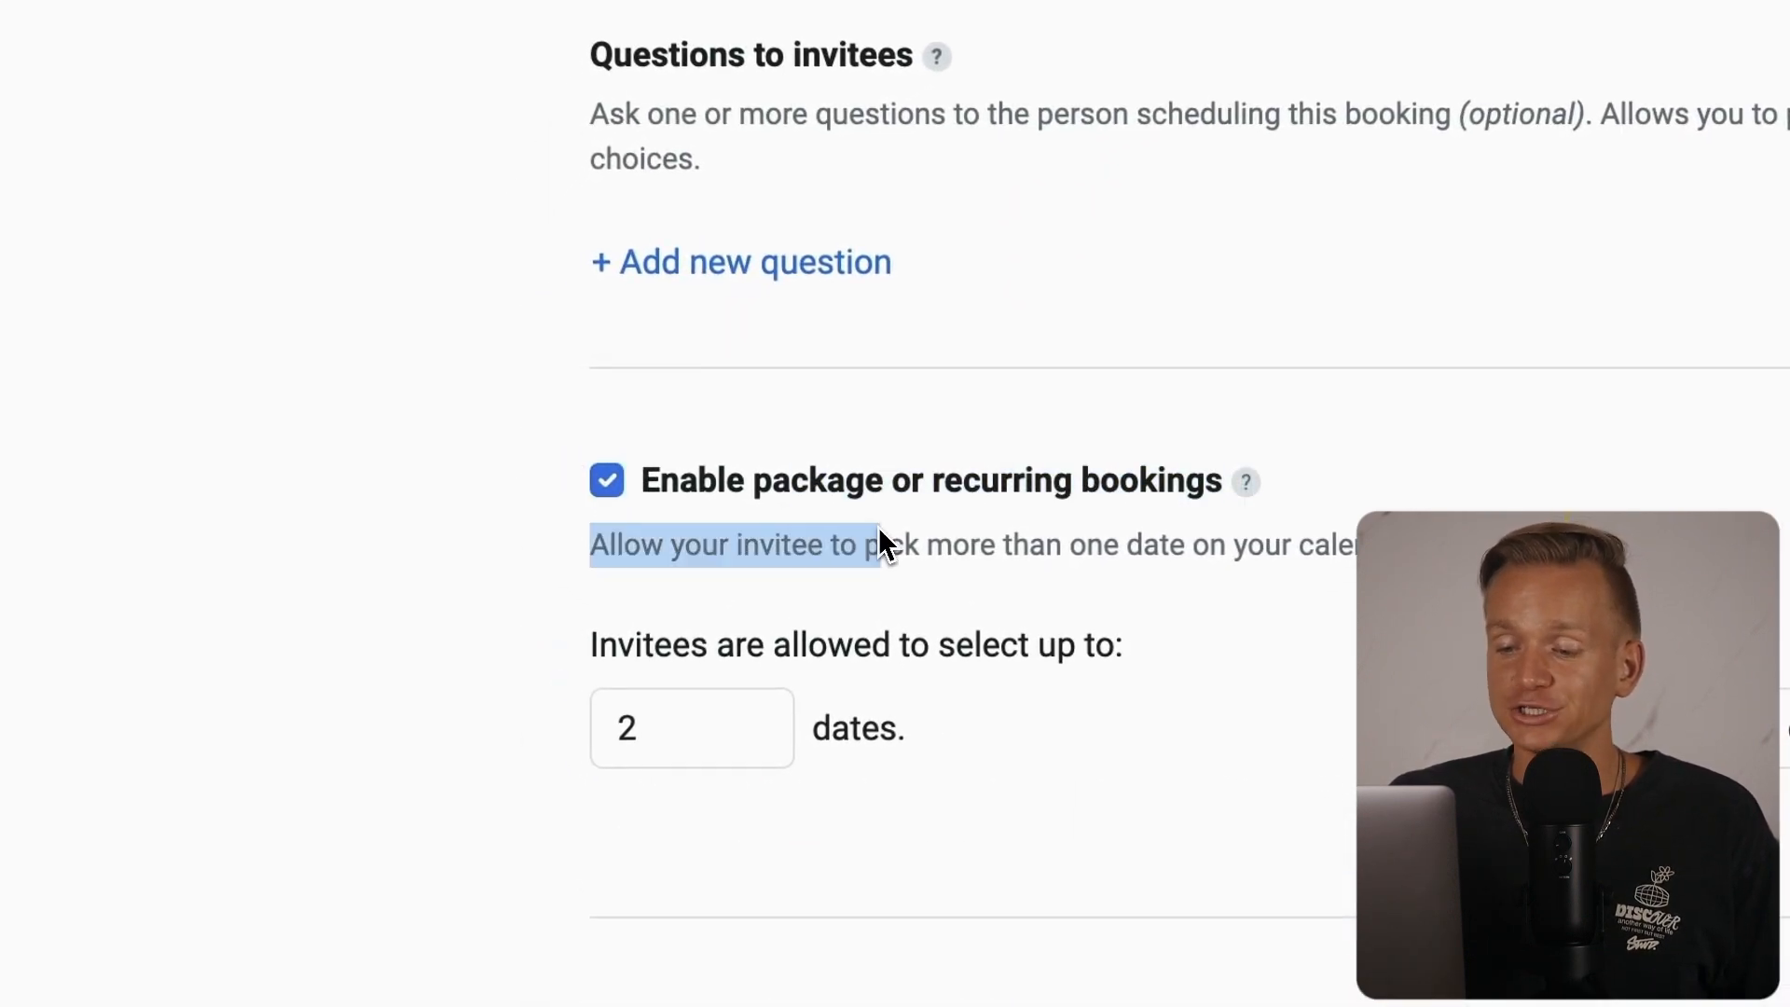
pyautogui.click(1061, 526)
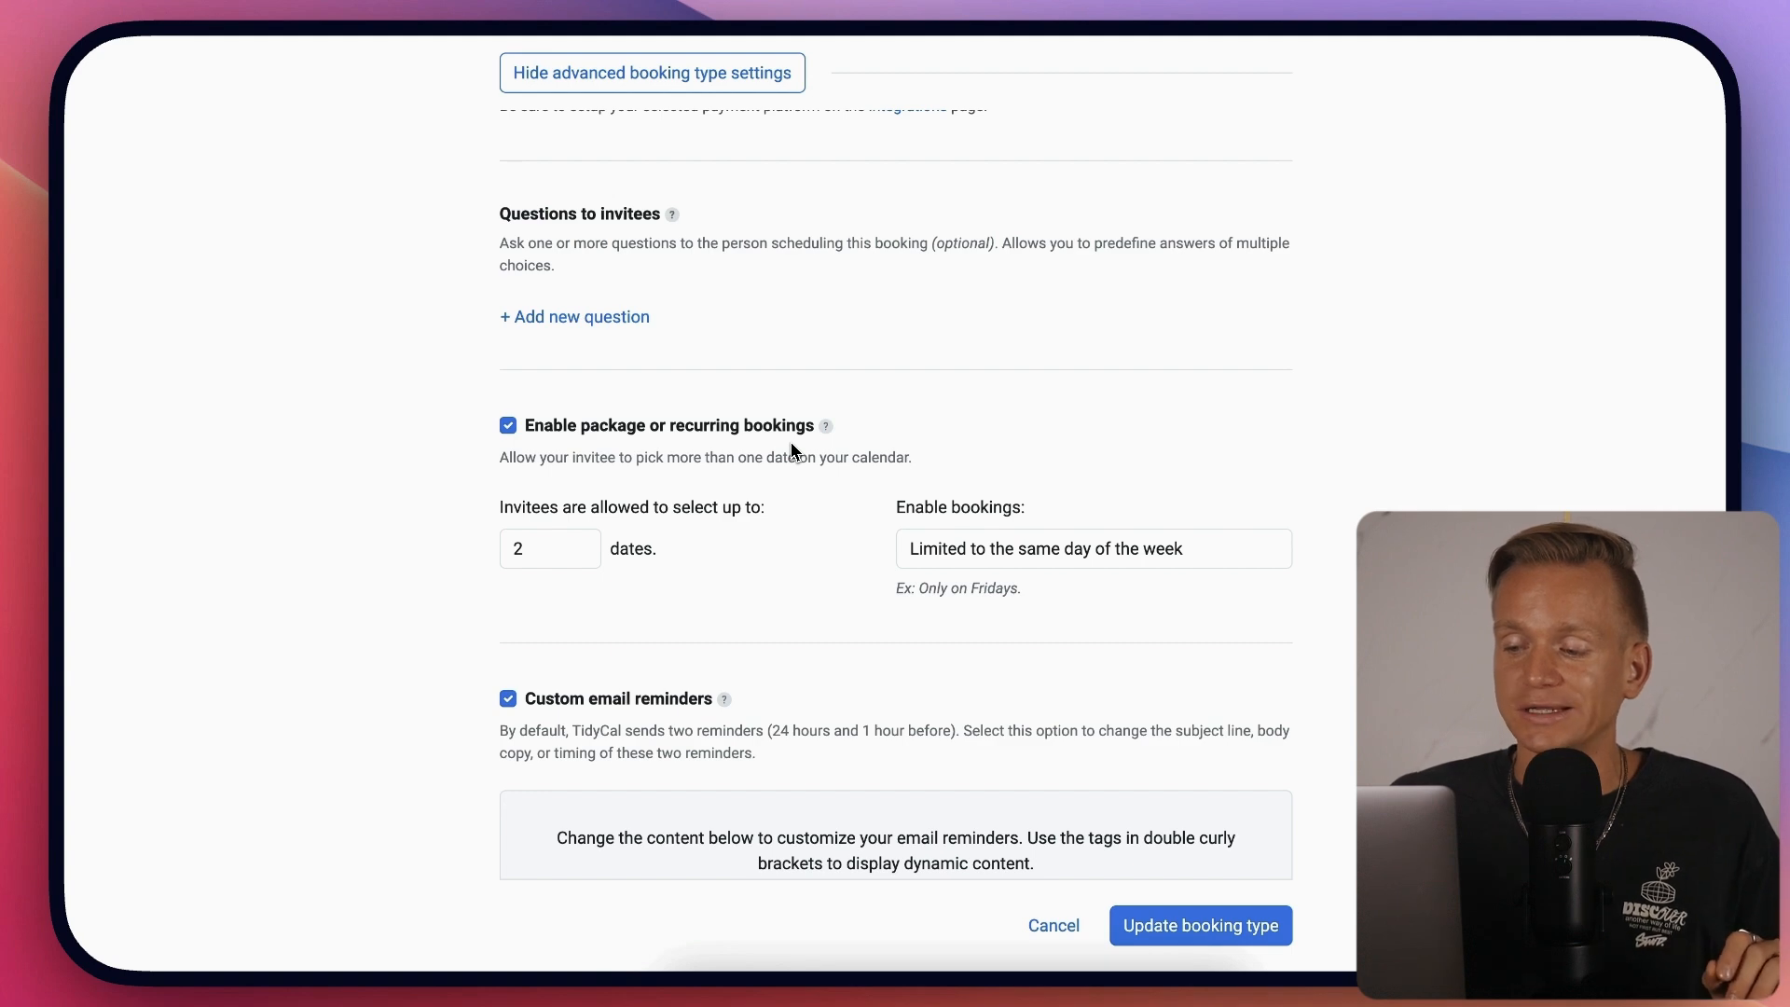
# Examine the custom email reminder's subject and content template and the times at which bookers are reminded
pyautogui.scroll(-4, 788, 449)
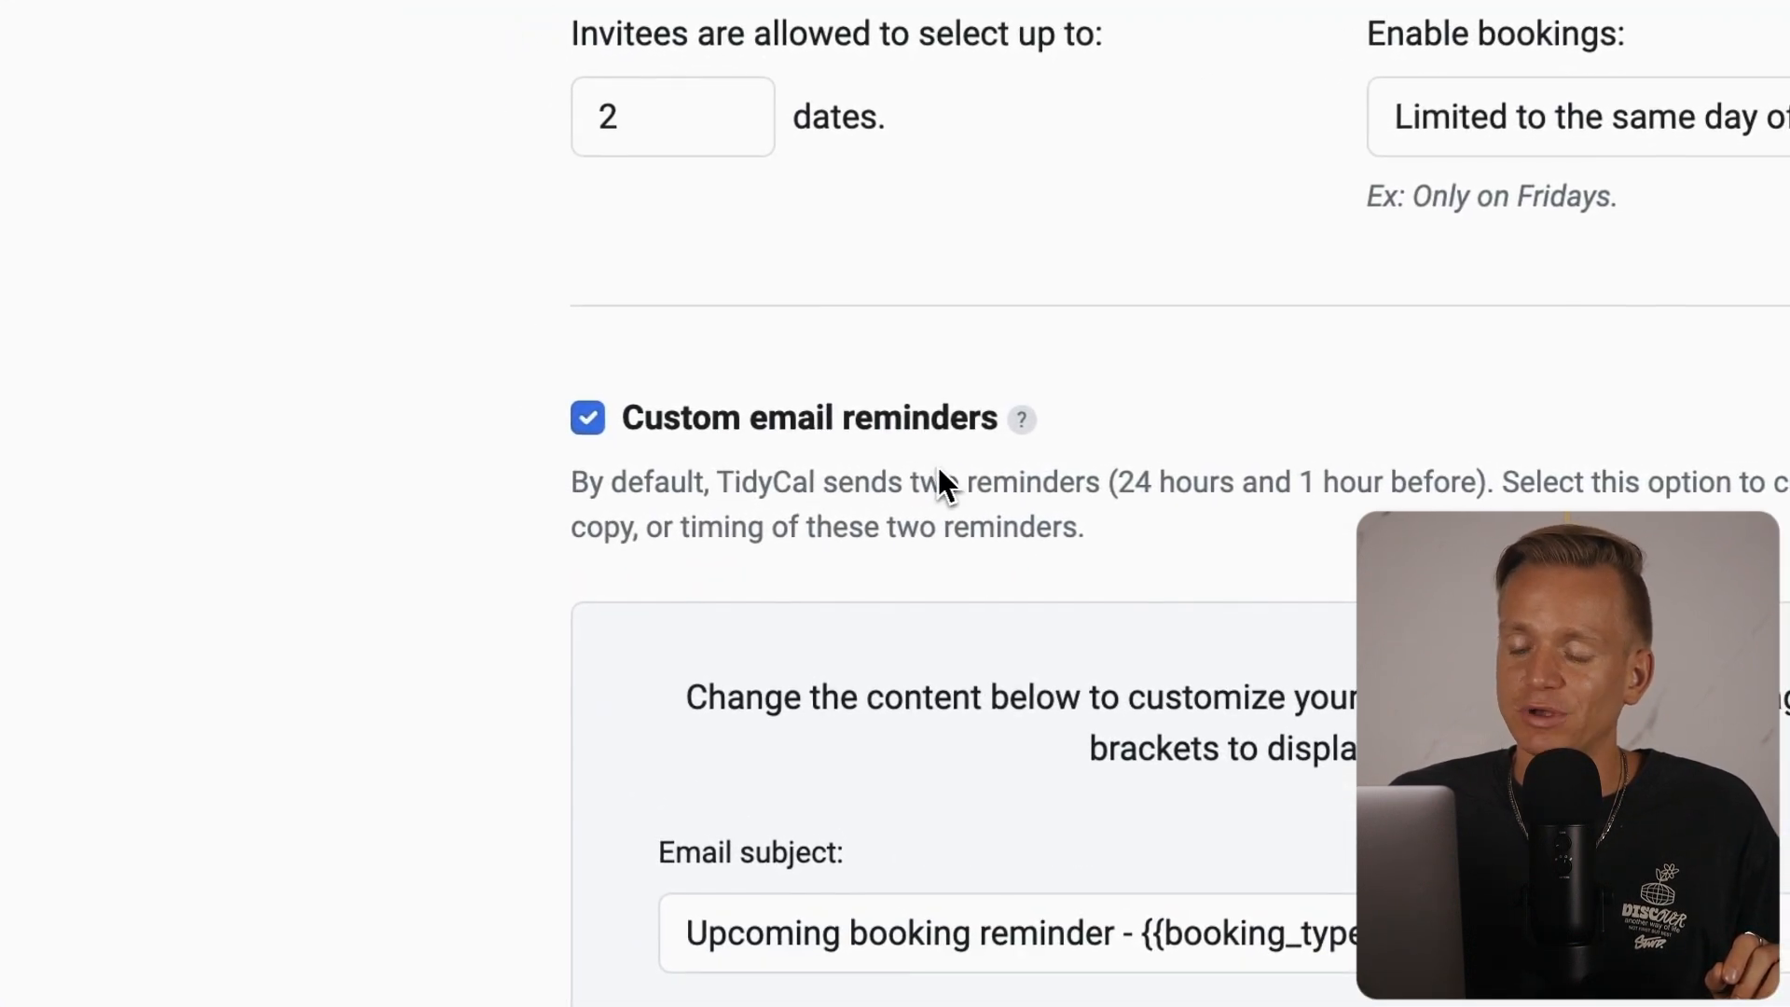
pyautogui.scroll(-3, 938, 480)
pyautogui.scroll(-2, 947, 486)
pyautogui.scroll(-1, 948, 499)
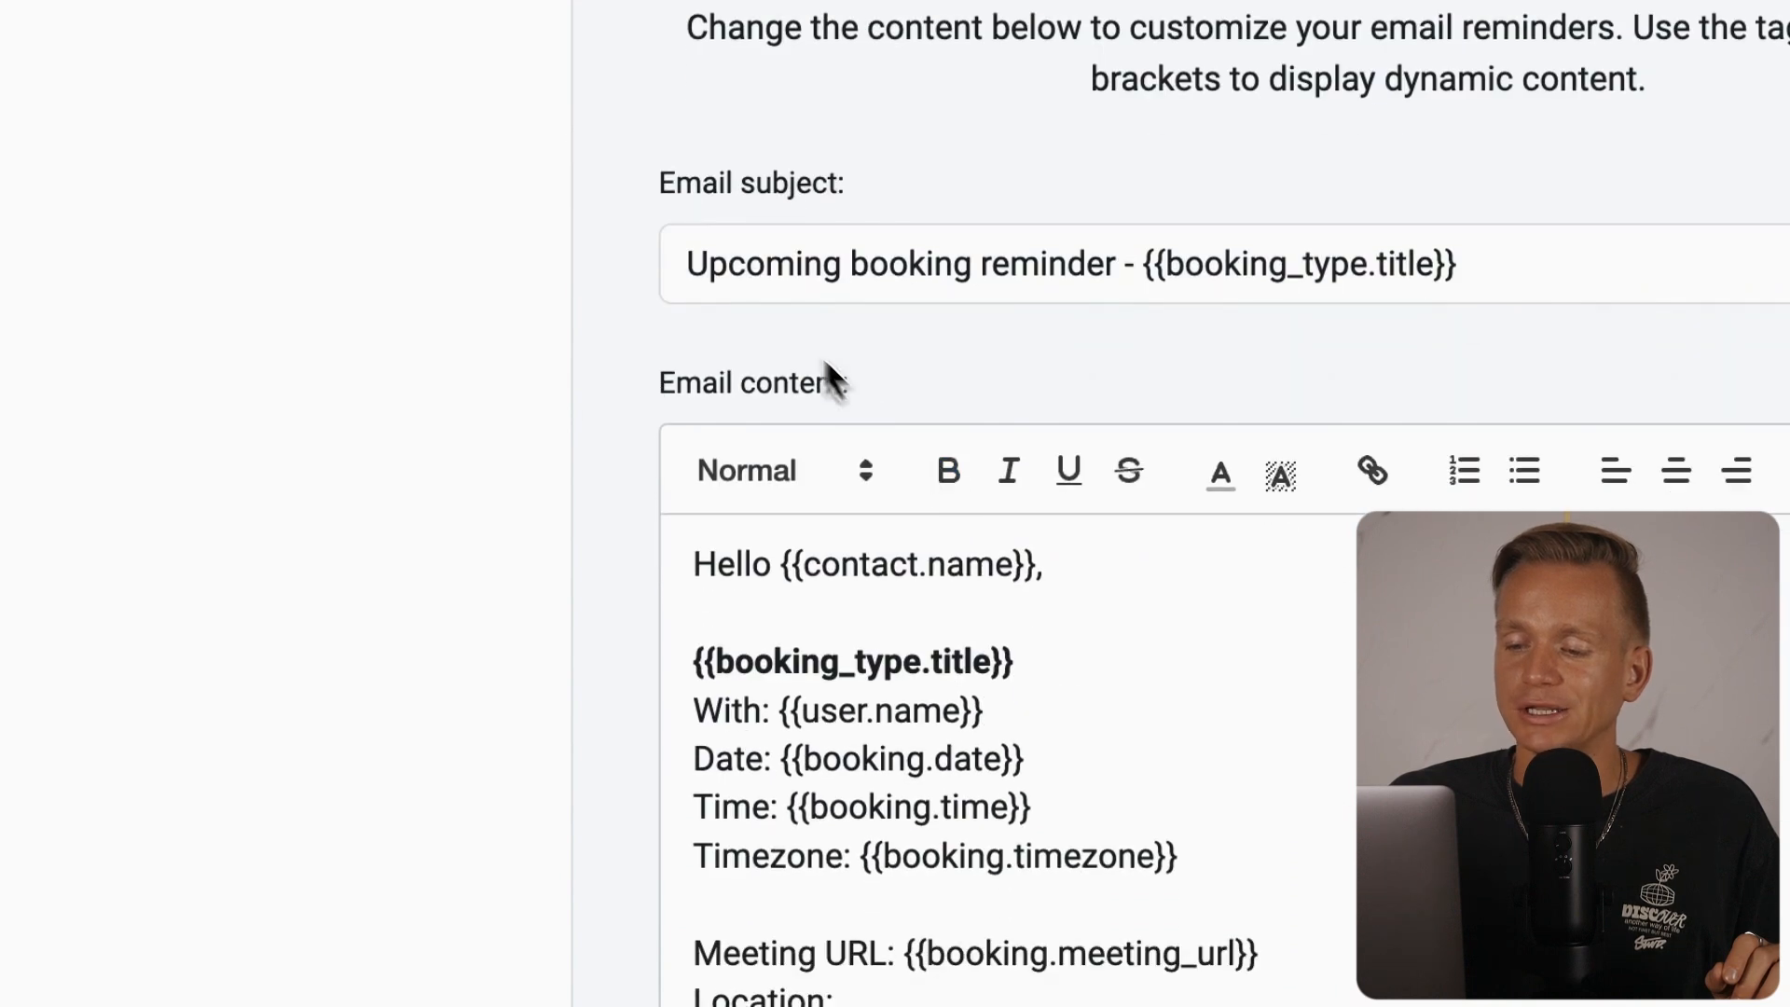
pyautogui.click(827, 263)
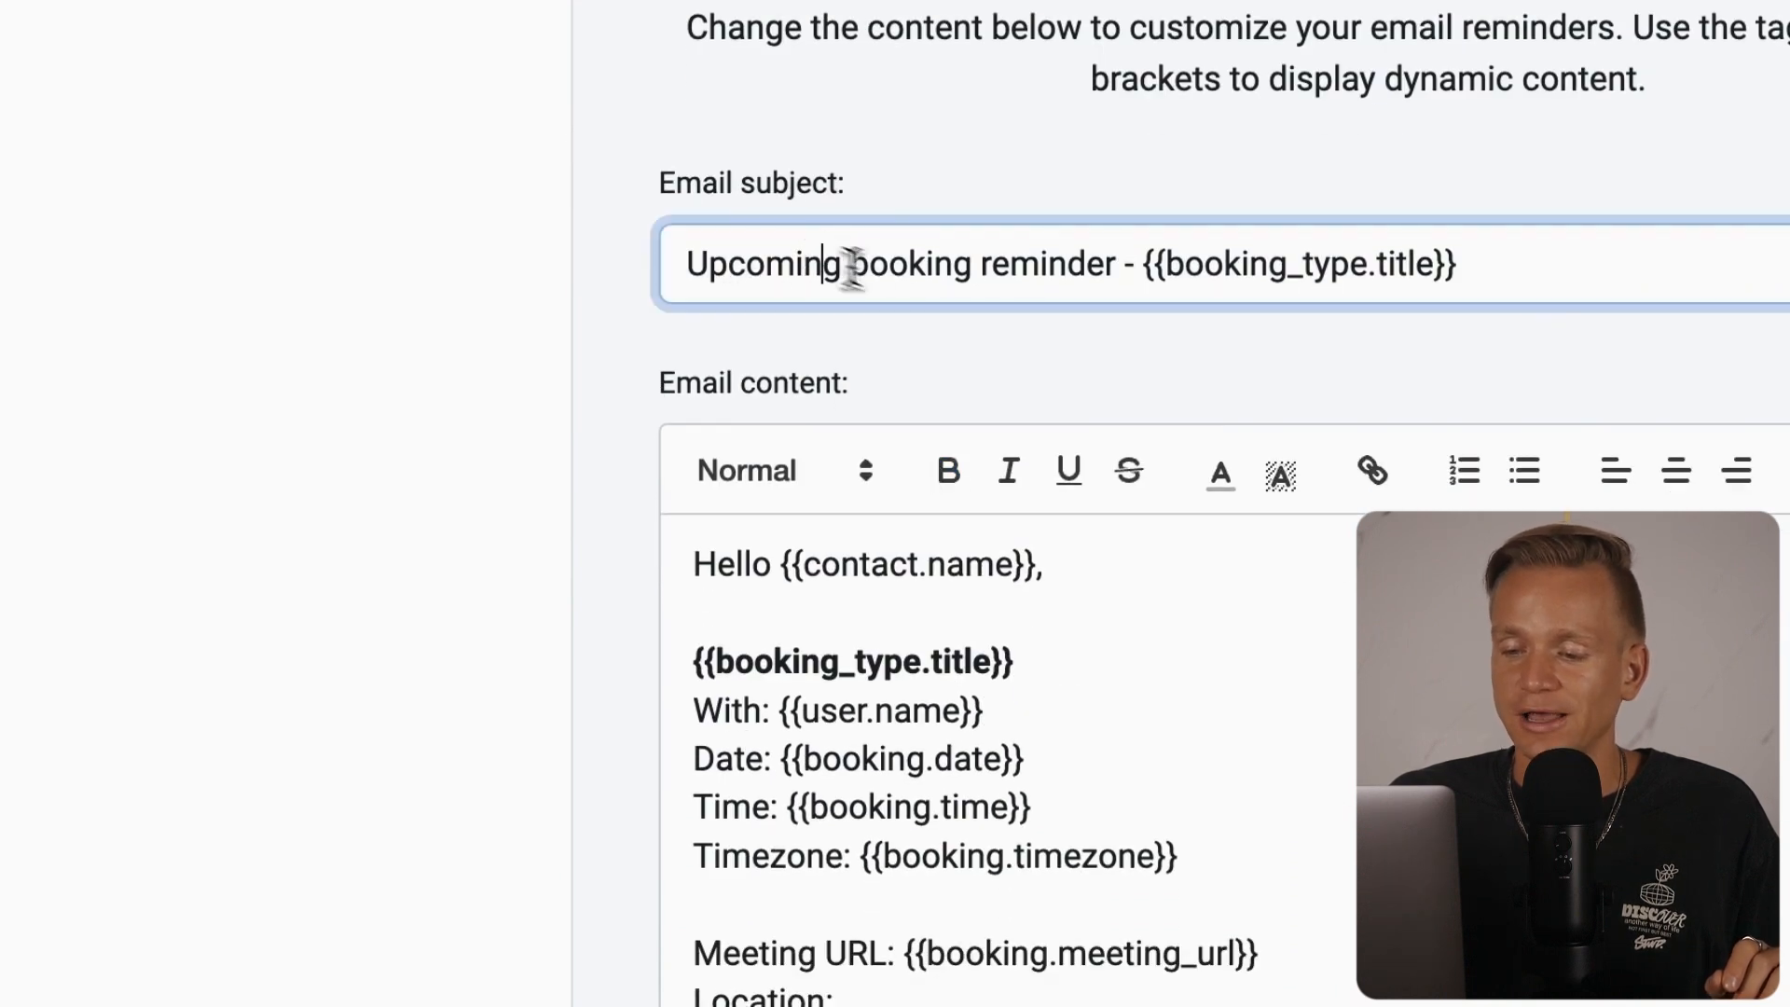
pyautogui.click(711, 407)
pyautogui.scroll(-10, 959, 752)
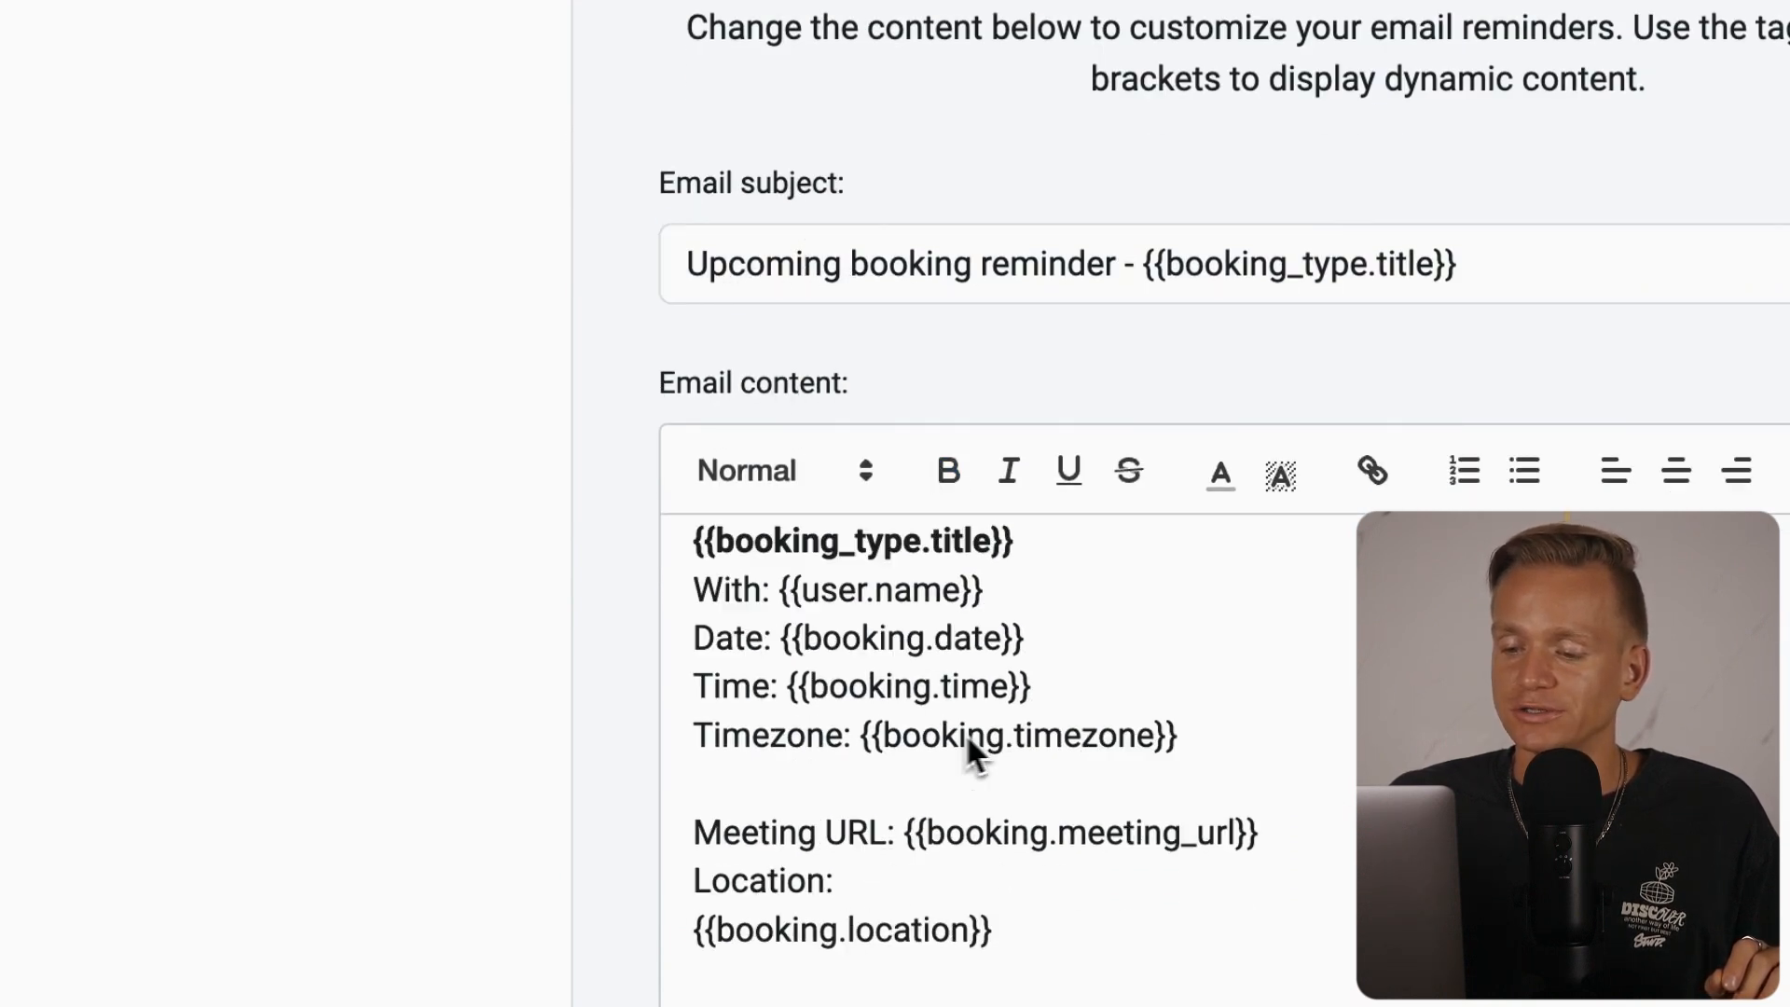
pyautogui.scroll(6, 1019, 568)
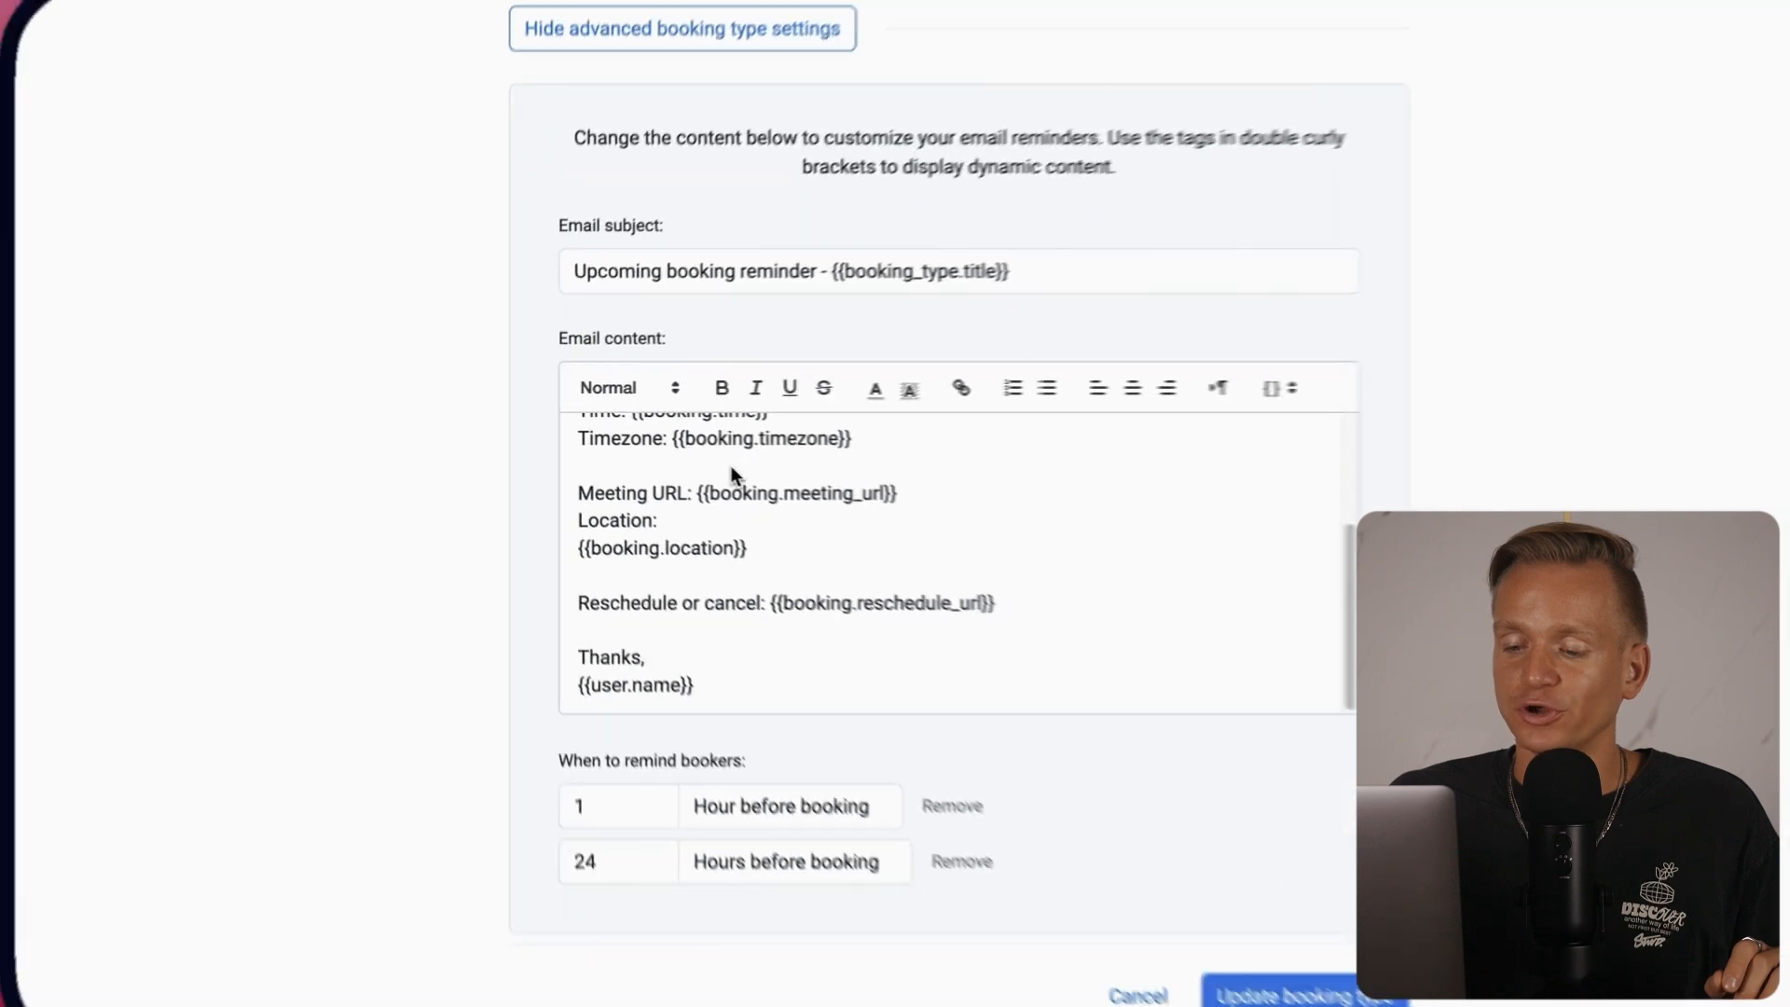
pyautogui.scroll(3, 1060, 606)
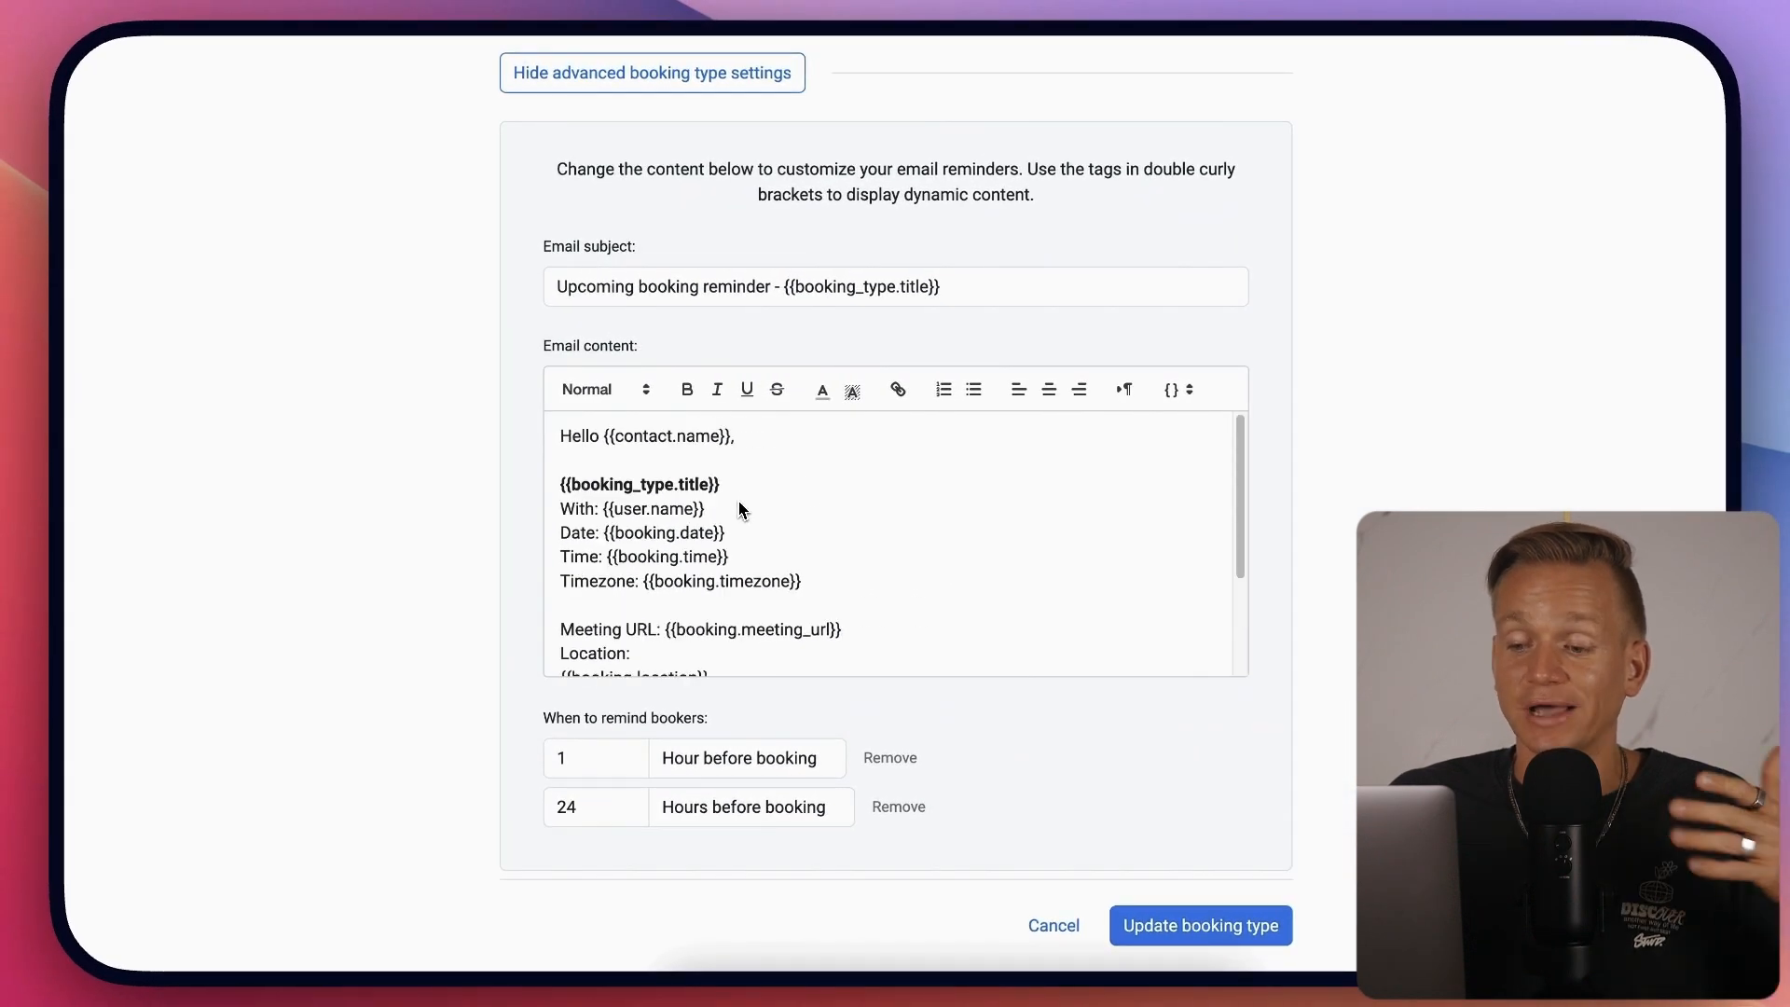
pyautogui.scroll(-5, 739, 508)
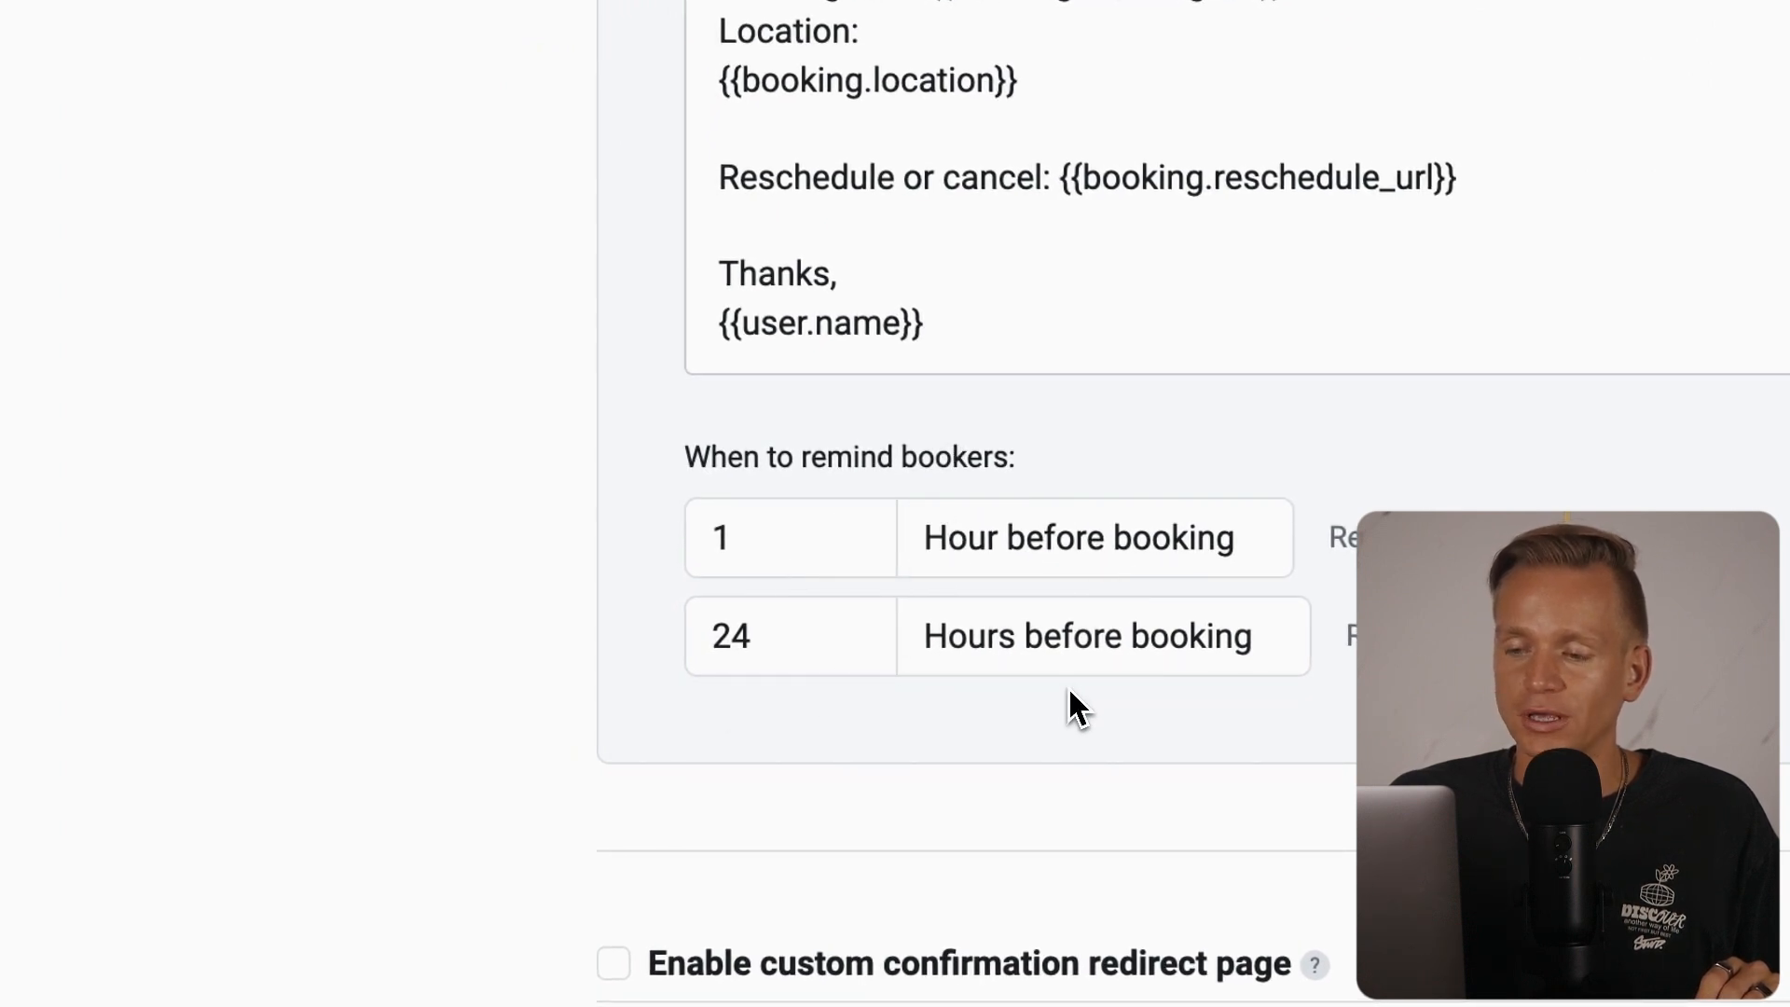
pyautogui.scroll(-3, 1068, 690)
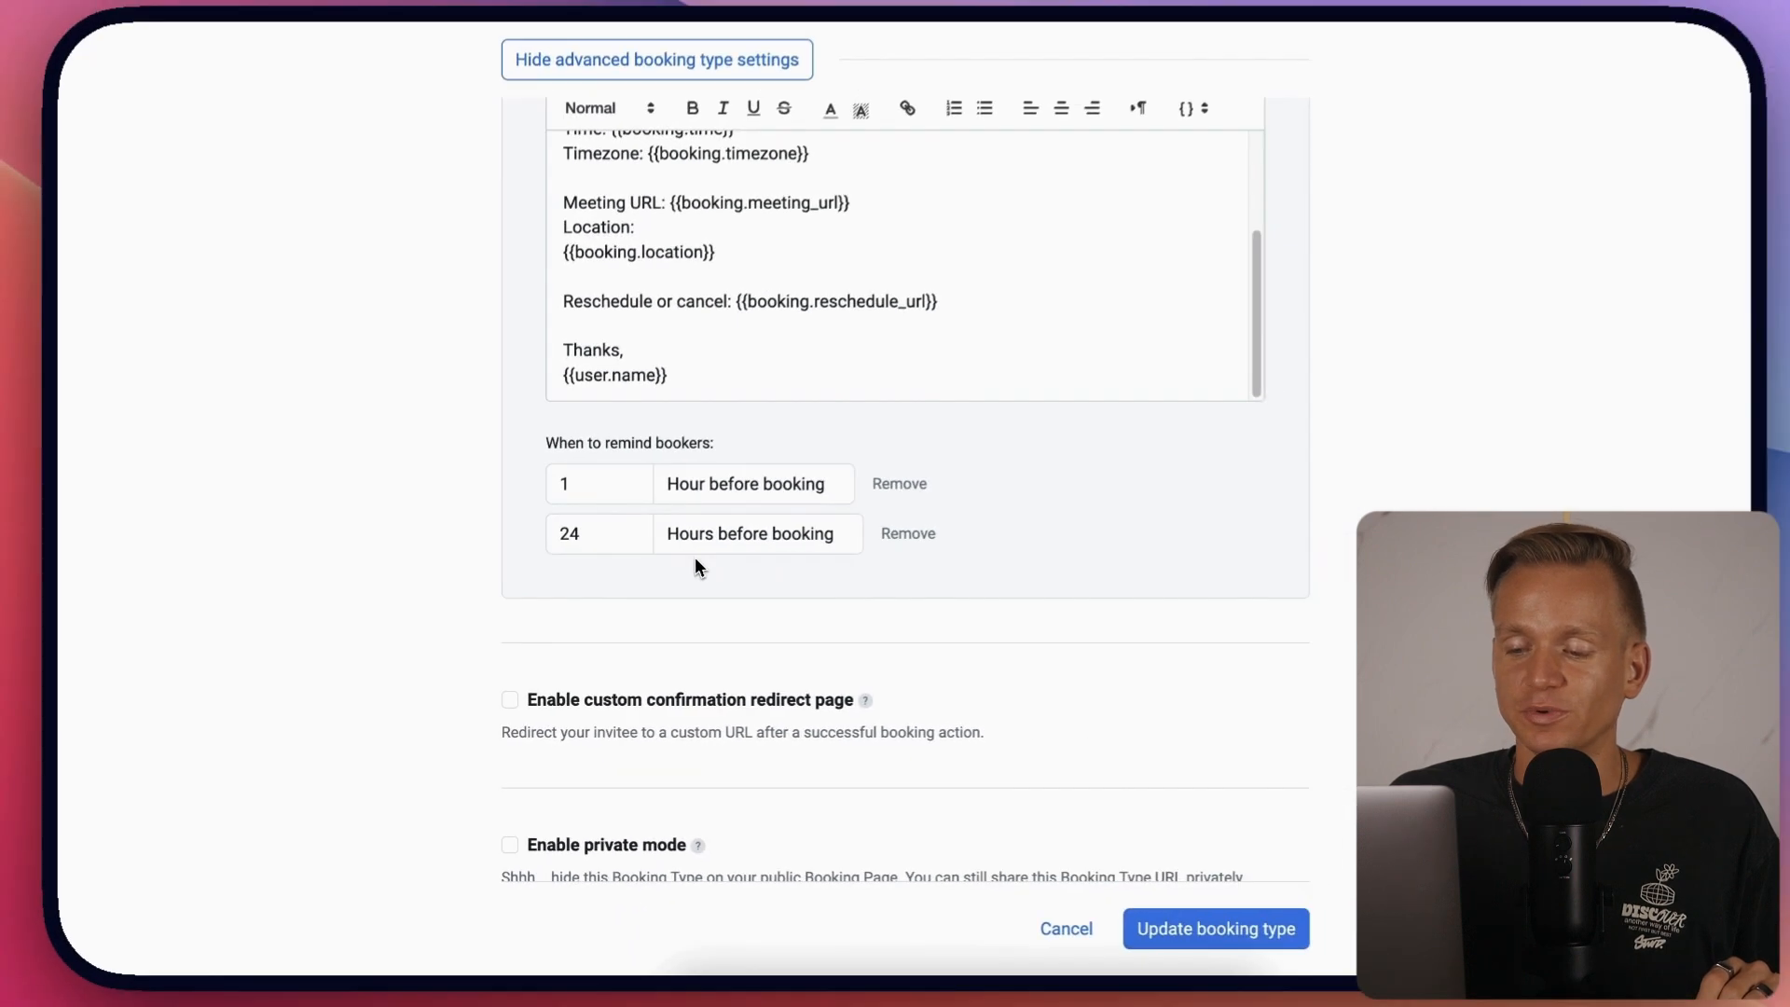
# Enable the custom confirmation redirect page and check its redirect URL field, leaving it empty
pyautogui.scroll(-5, 705, 573)
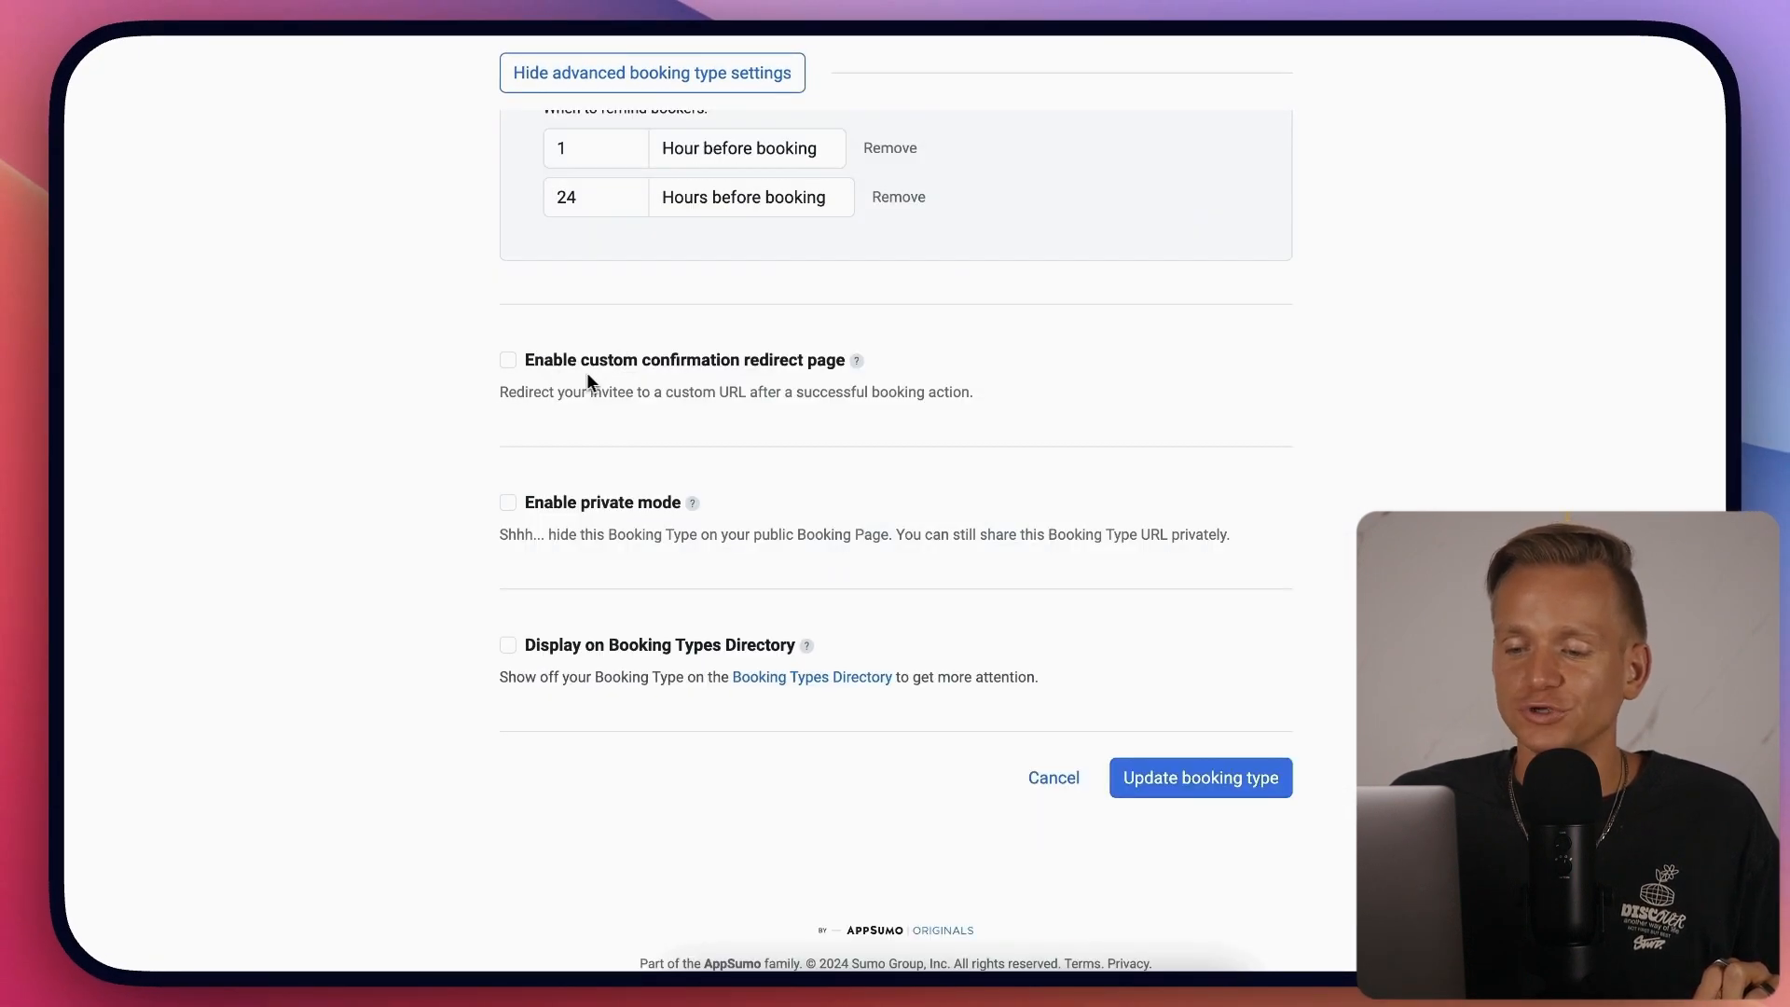
pyautogui.click(509, 361)
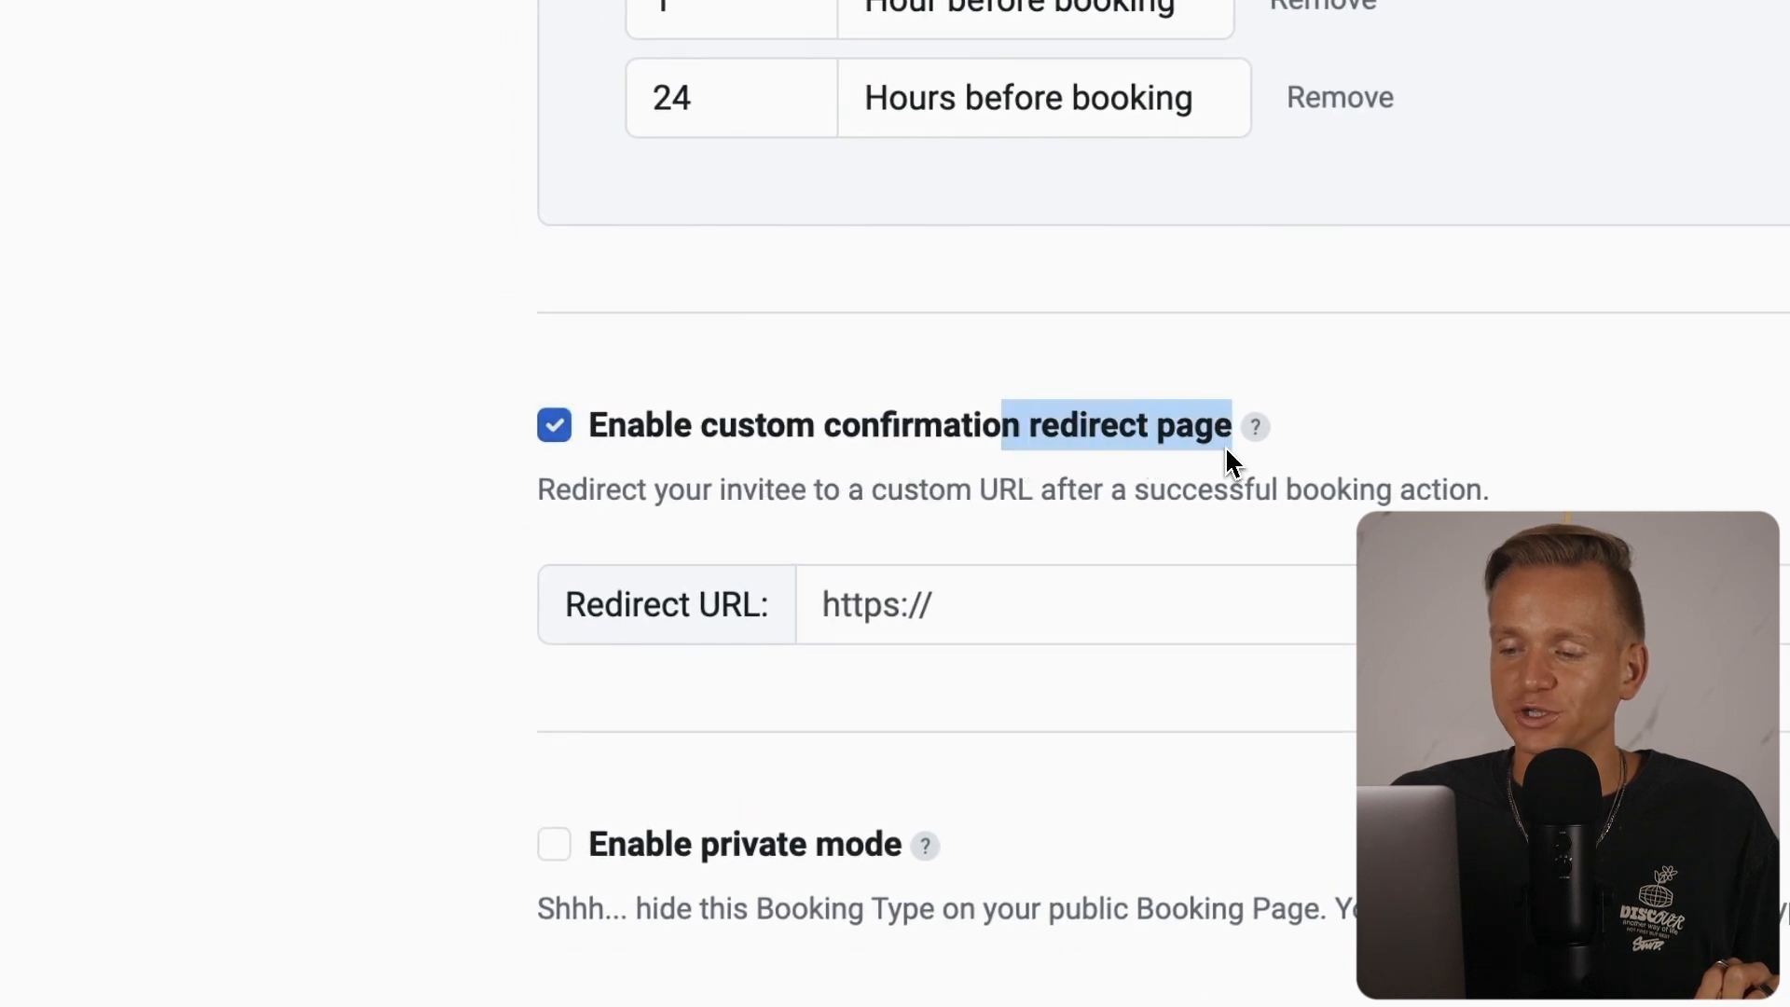
pyautogui.click(918, 604)
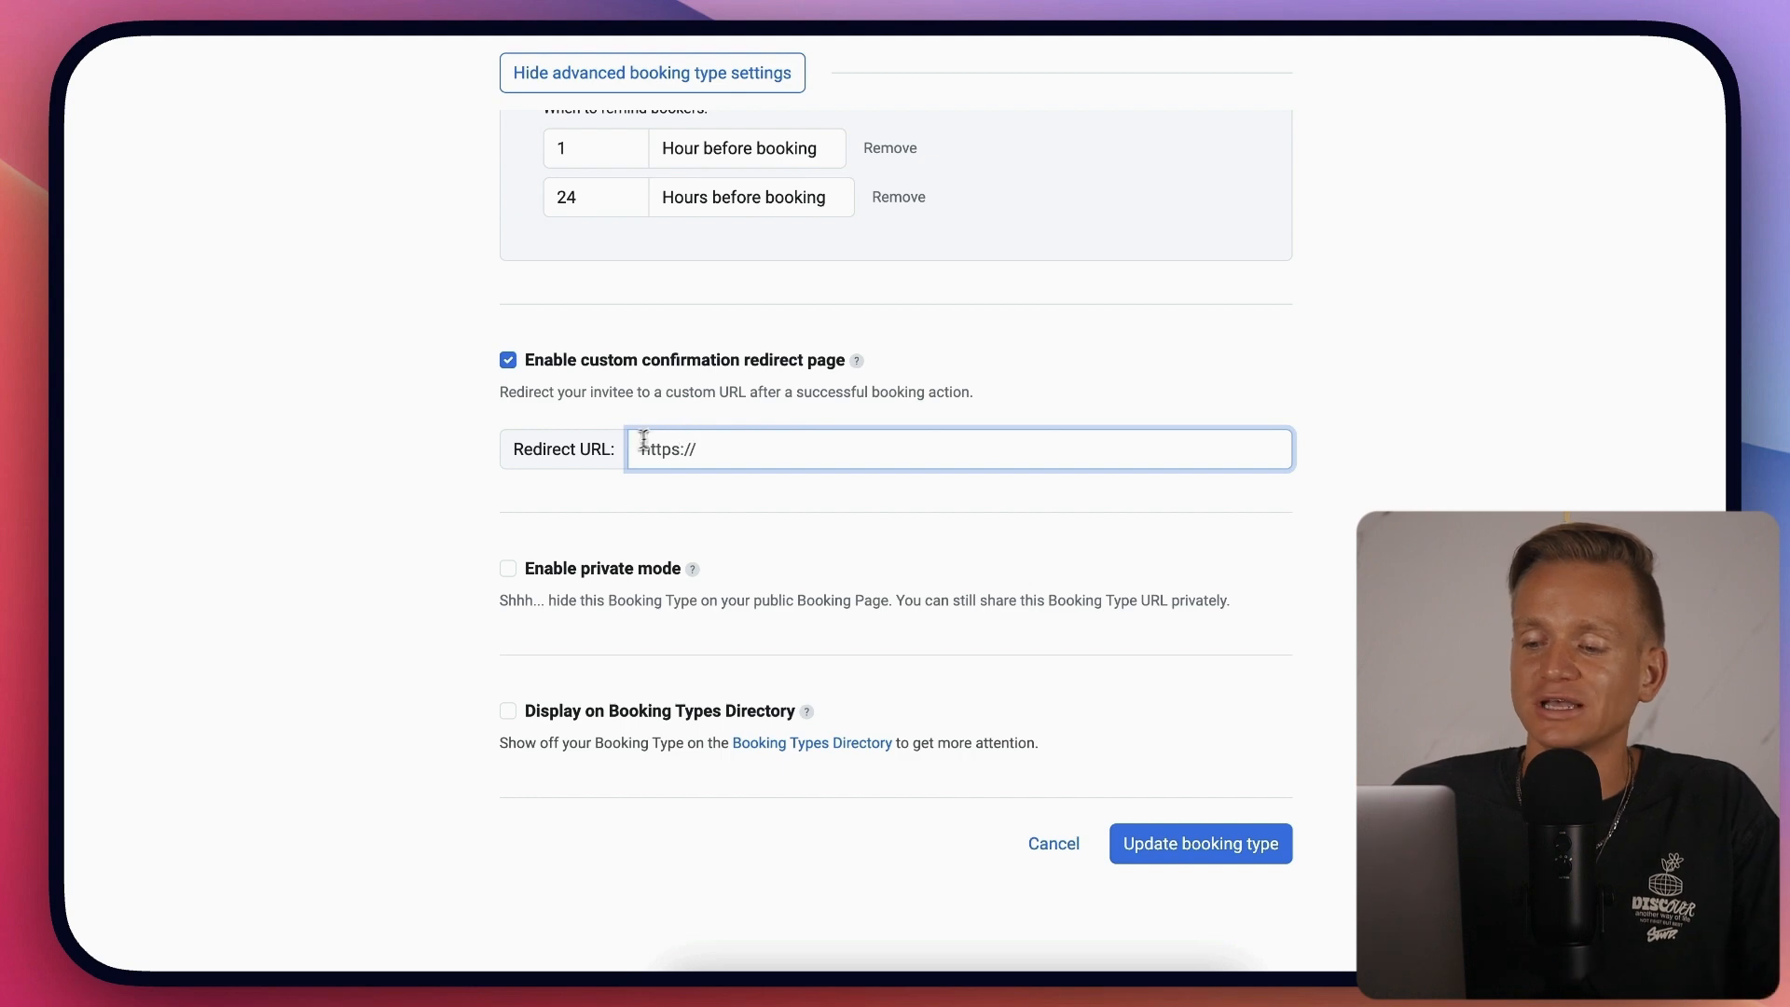
pyautogui.click(638, 485)
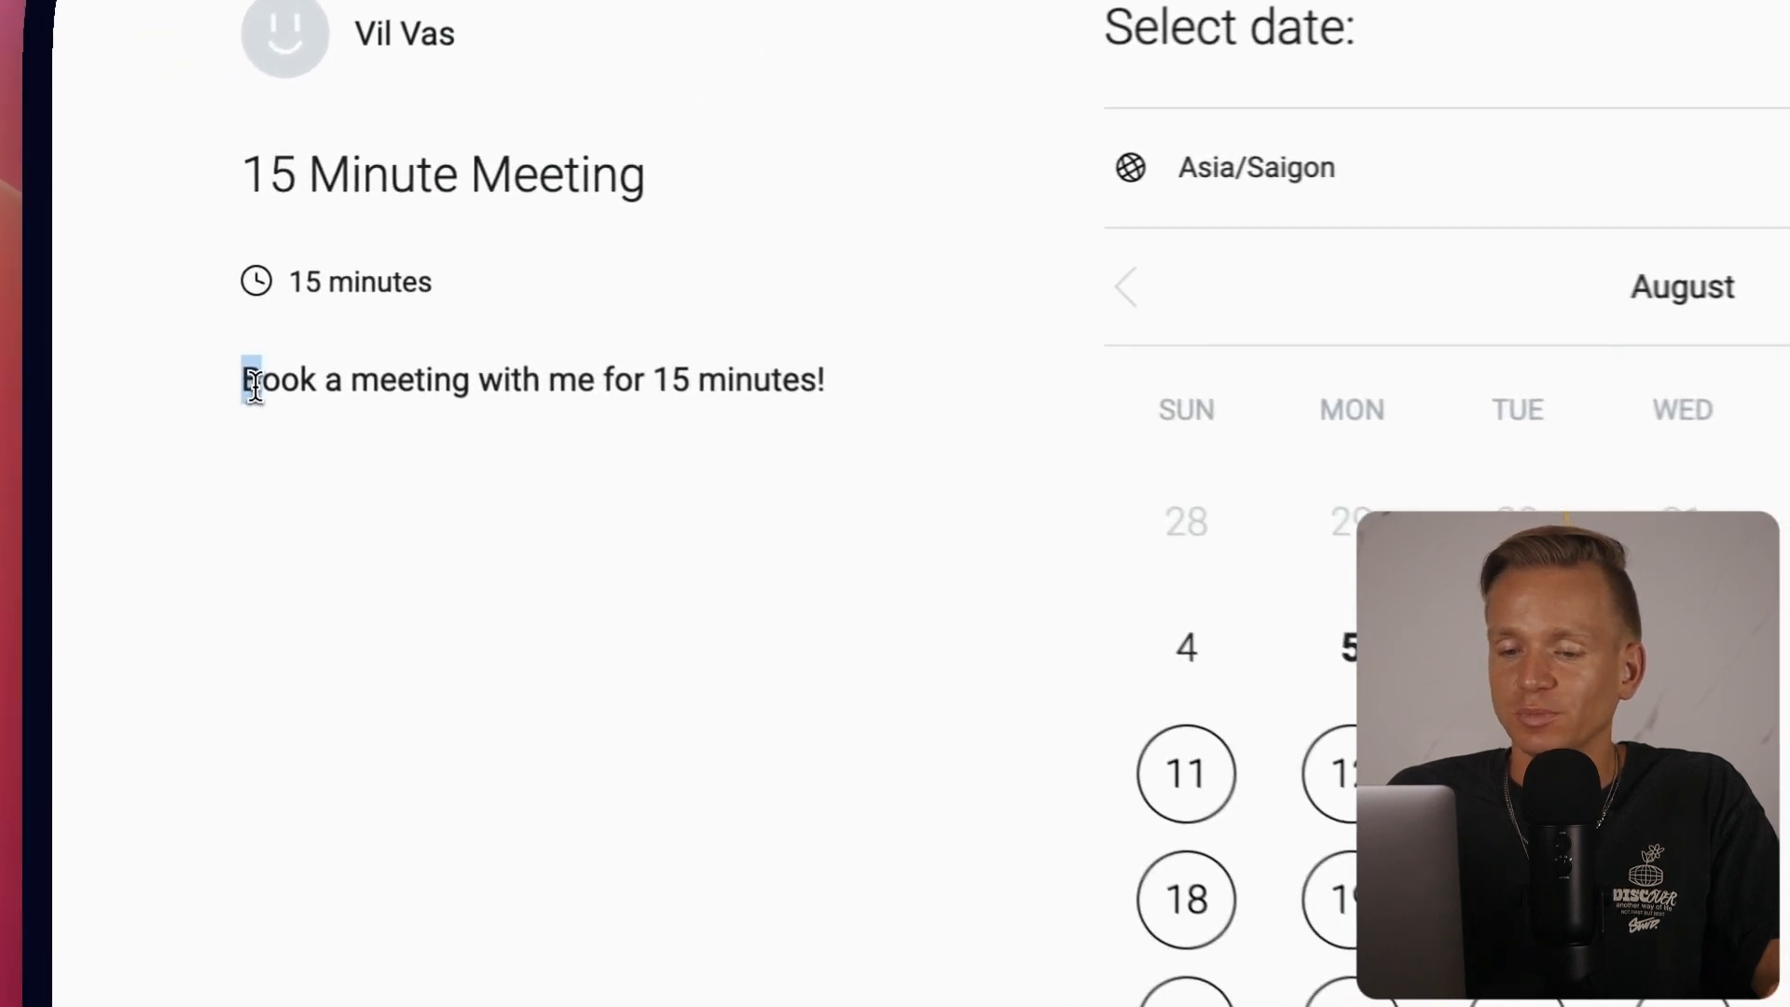
# Review the public 15 Minute Meeting booking page and choose the 12:15 pm slot on Wednesday, August 7, to reach its booking confirmation form
pyautogui.moveTo(278, 216); pyautogui.dragTo(463, 221)
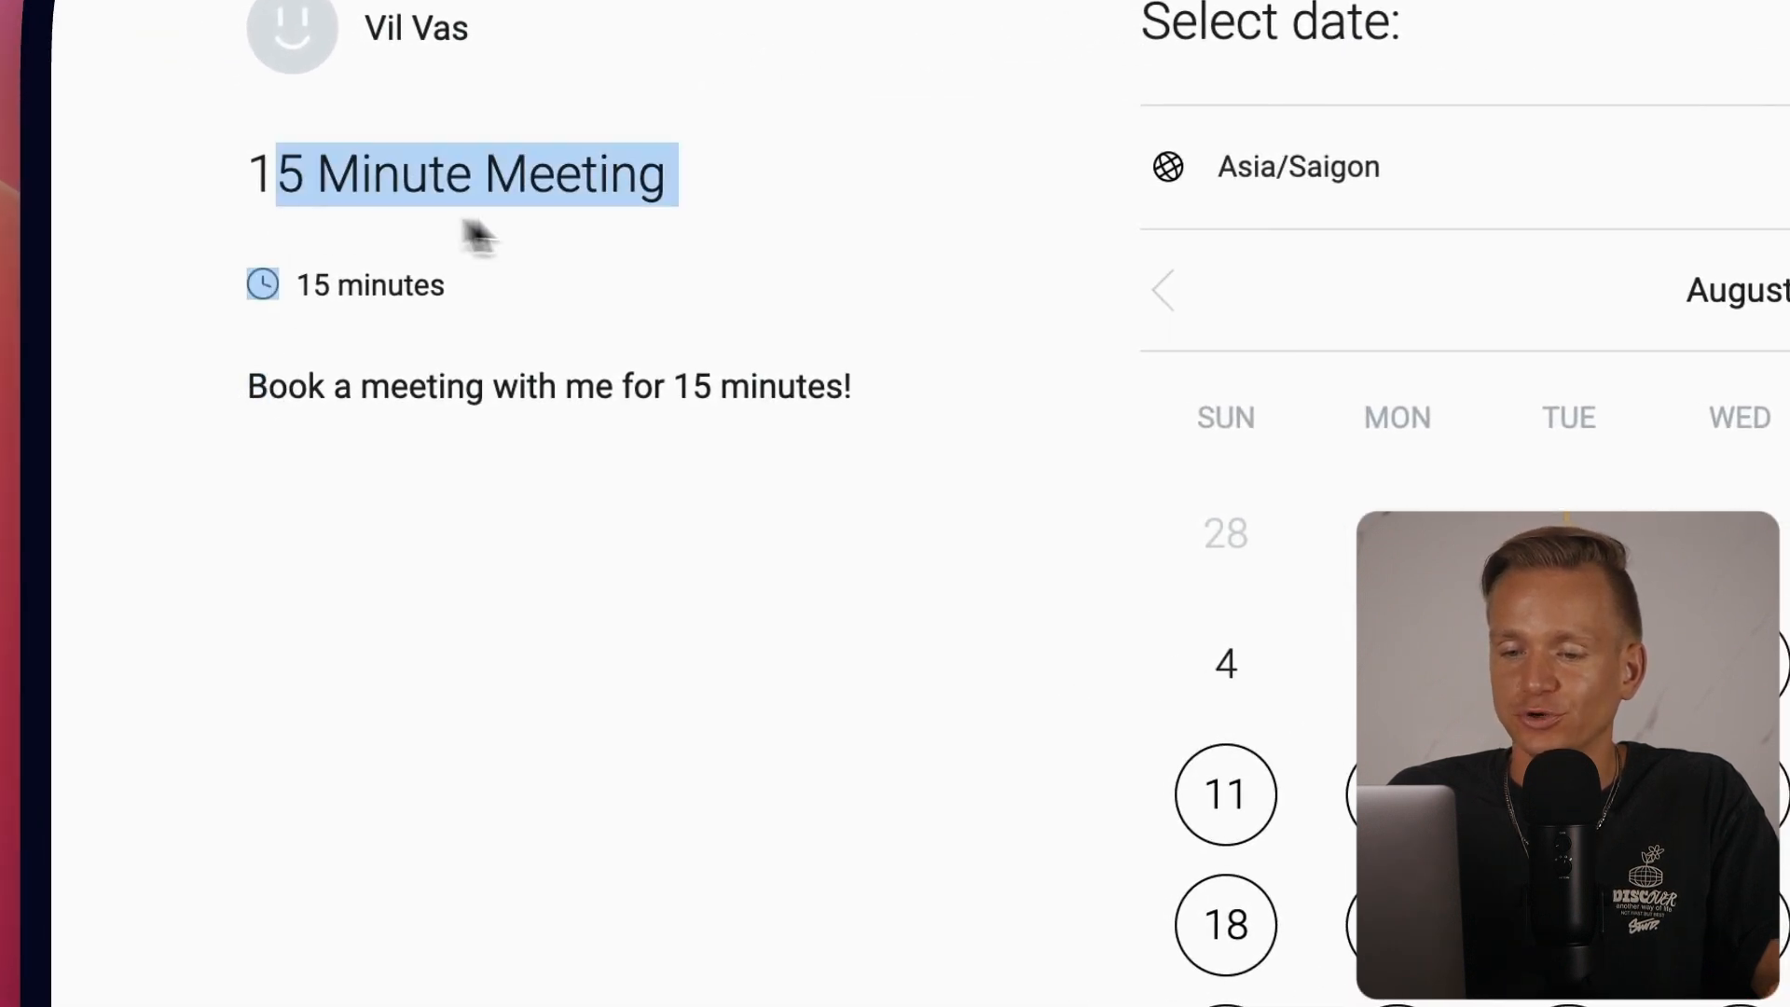
pyautogui.click(640, 233)
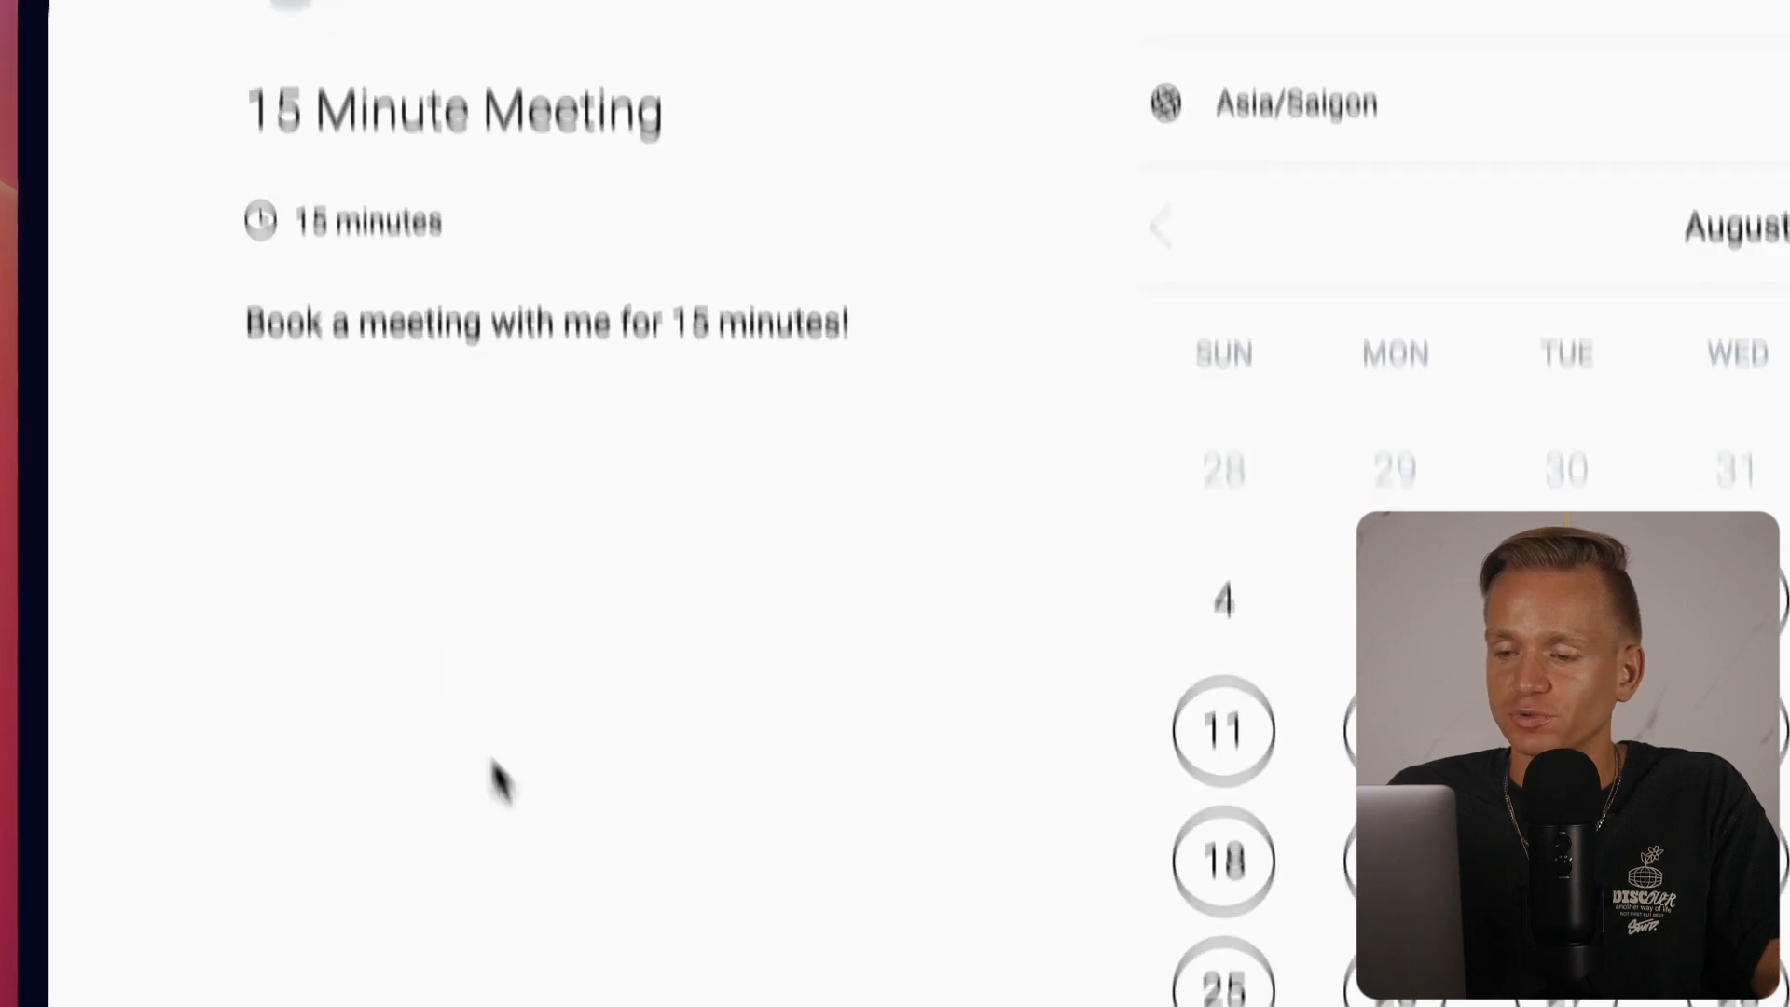
pyautogui.click(840, 388)
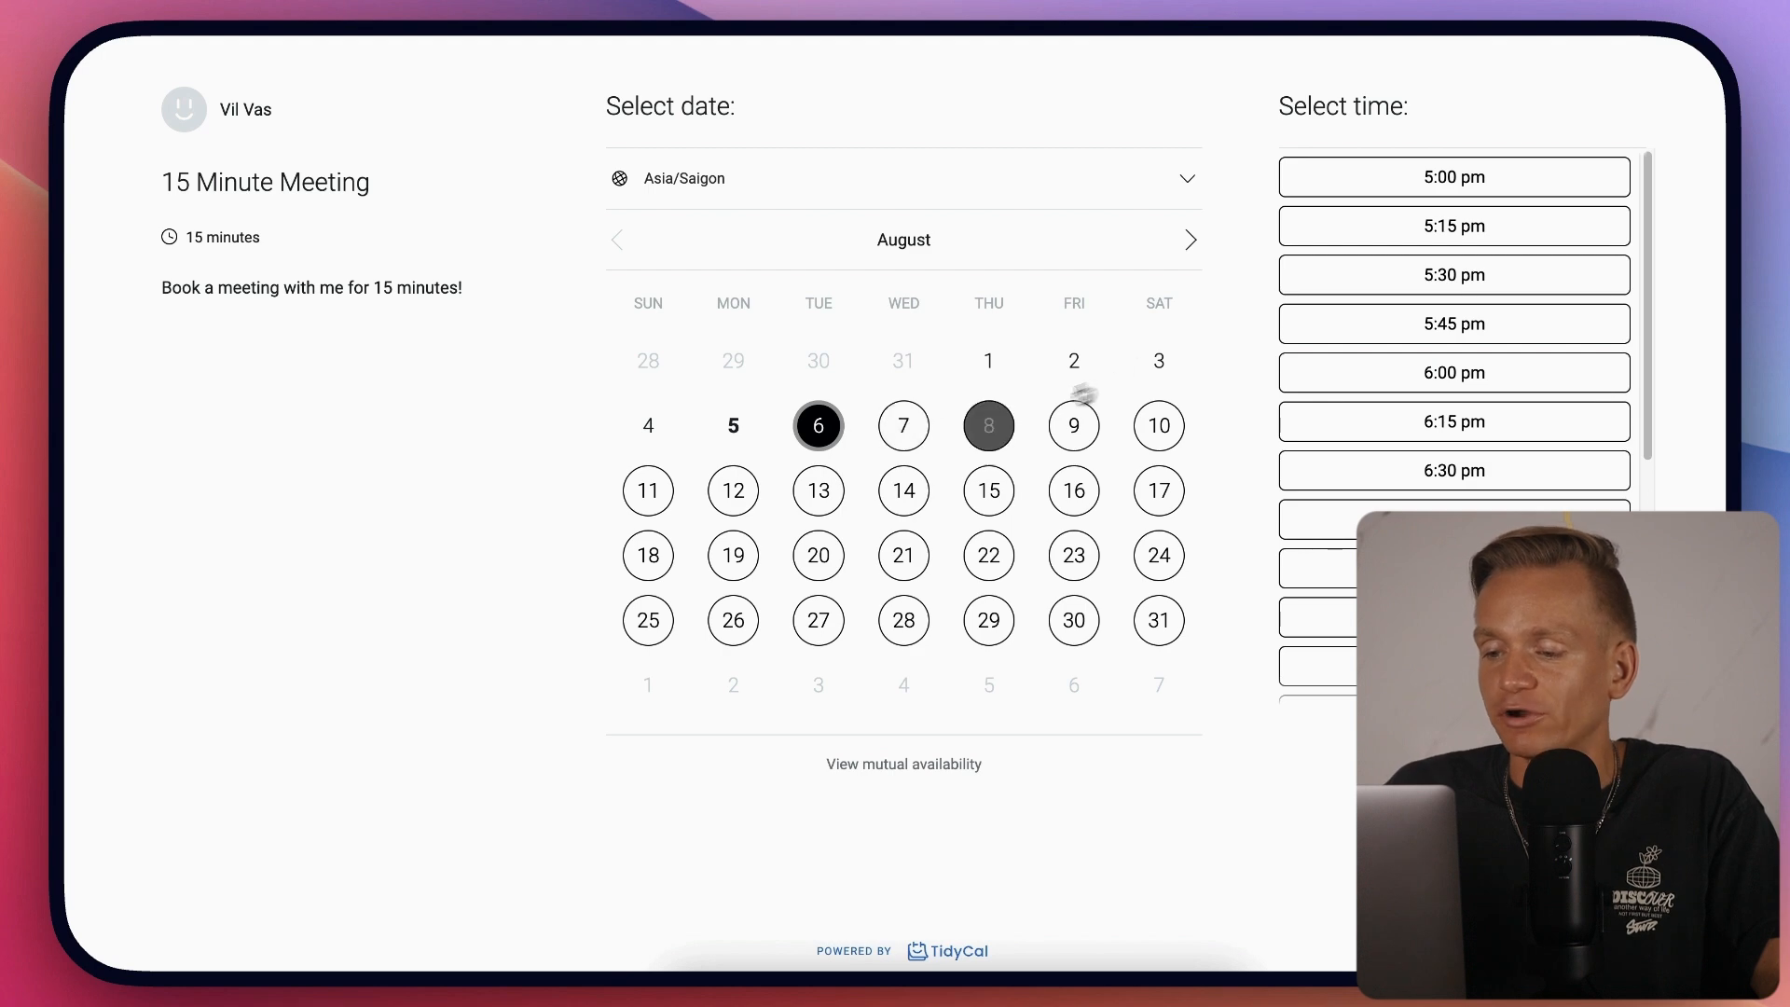
pyautogui.click(903, 426)
pyautogui.click(1491, 421)
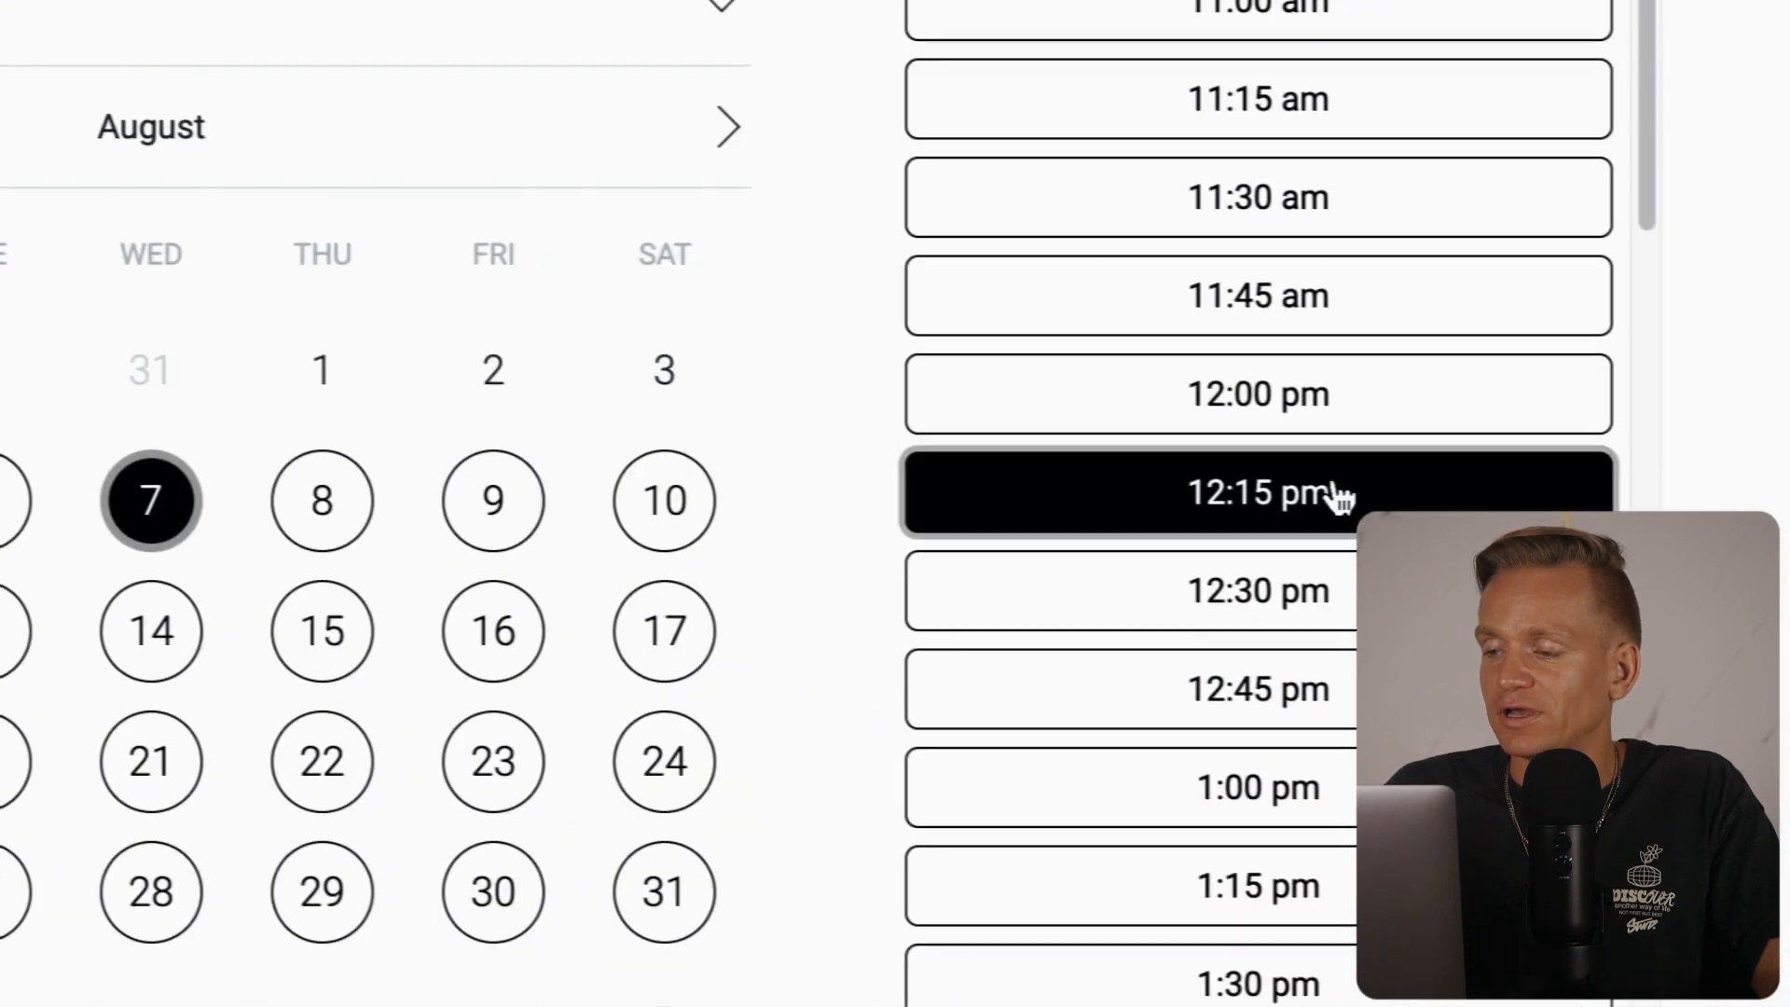
pyautogui.click(1342, 494)
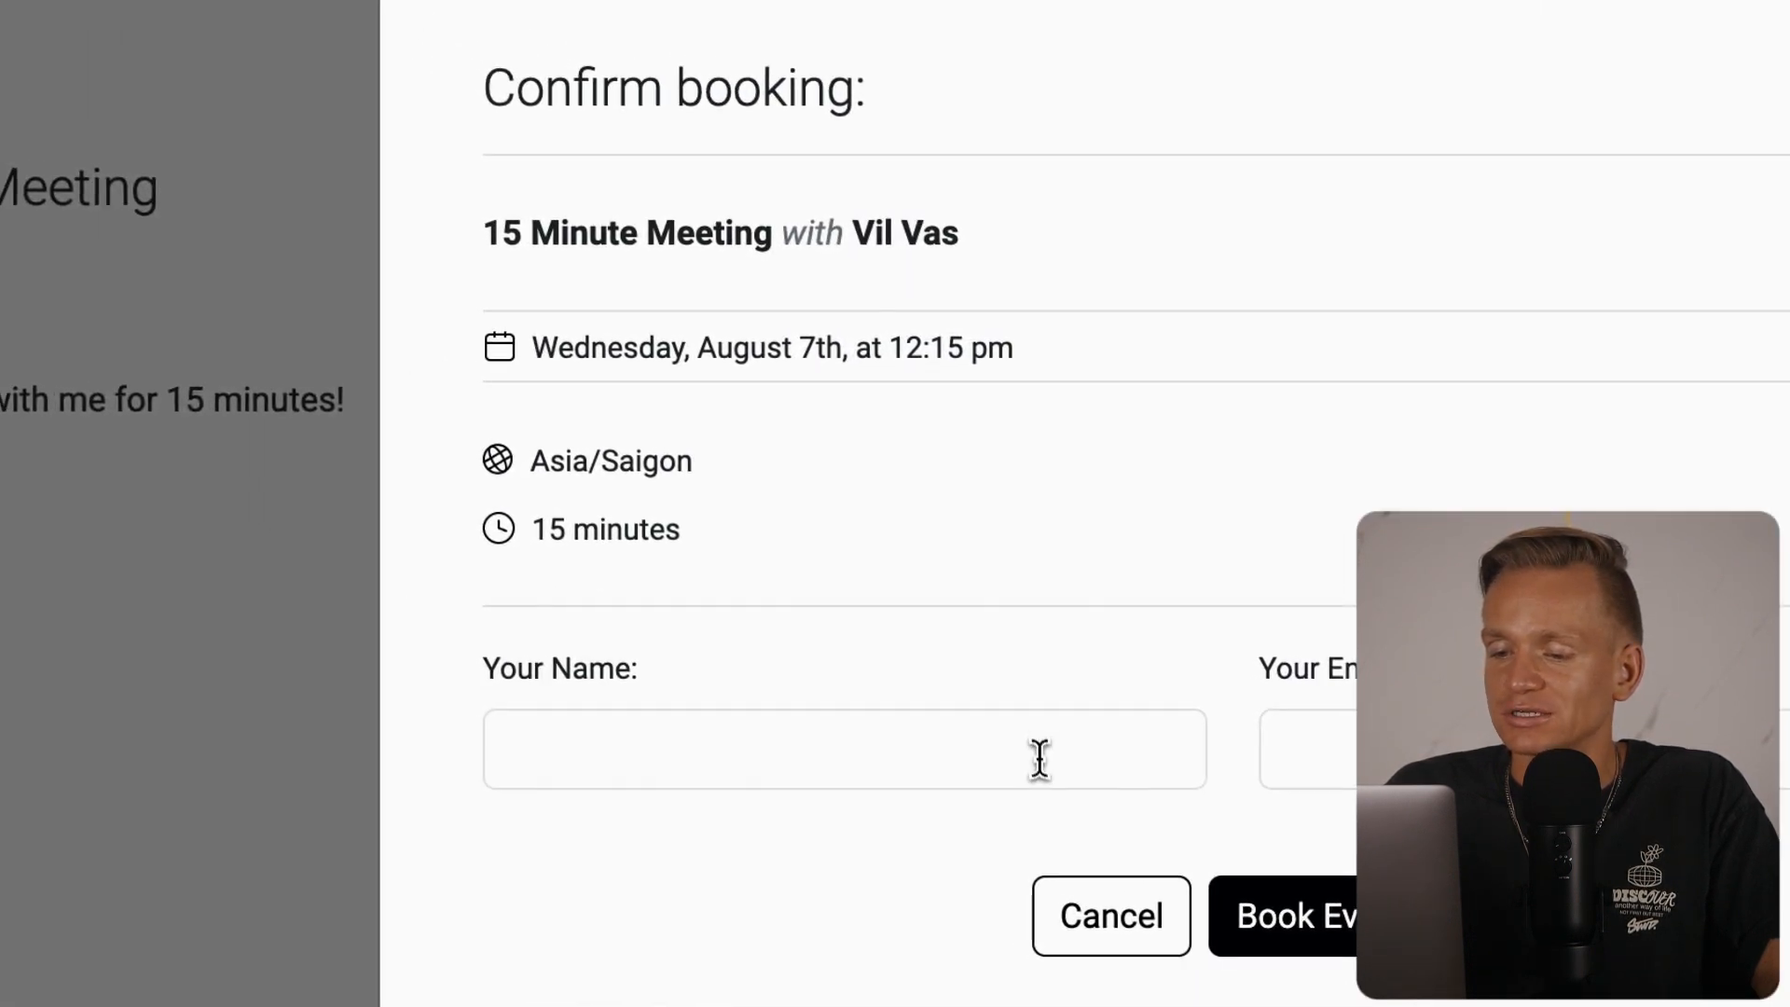